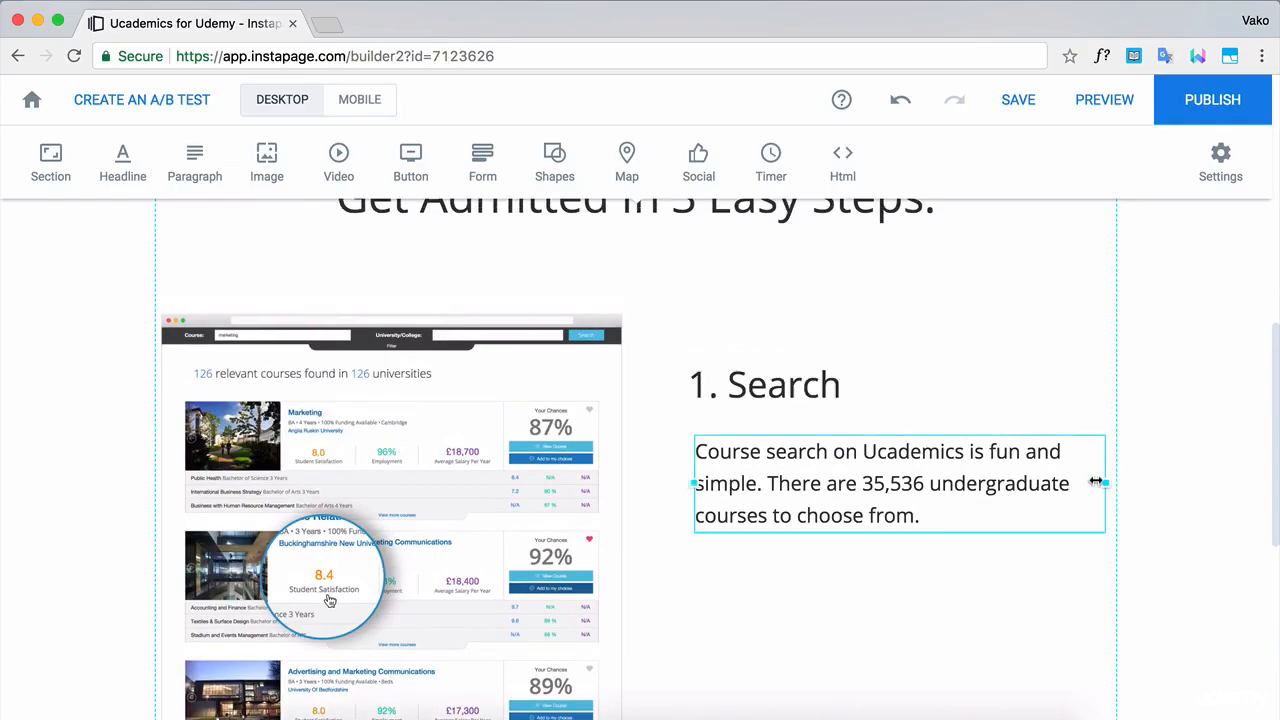
Position the copied course-search screenshot and text in the section below step 1, with the text left and the image right
{"action": "left_click_drag", "start_coordinate": [729, 572], "coordinate": [835, 396]}
{"action": "left_click_drag", "start_coordinate": [879, 496], "coordinate": [911, 497]}
{"action": "left_click_drag", "start_coordinate": [911, 497], "coordinate": [912, 515]}
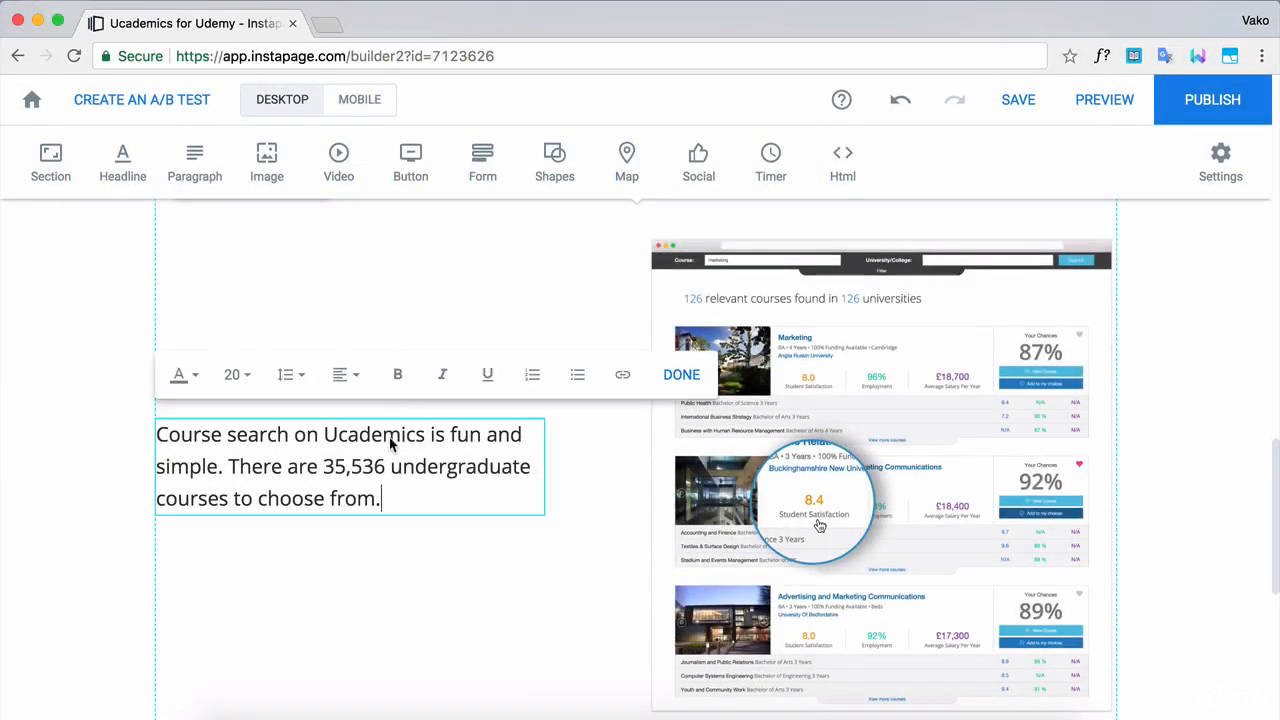
Replace the copied paragraph with the Chances Calculator and course comparison text, bold its key terms, and widen the text box slightly
{"action": "key", "text": "ctrl+a"}
{"action": "type", "text": "Use our Chances Calculator to see the likelihood of being admitted.  Compare courses by Student Satisfaction score, Employability and other stats."}
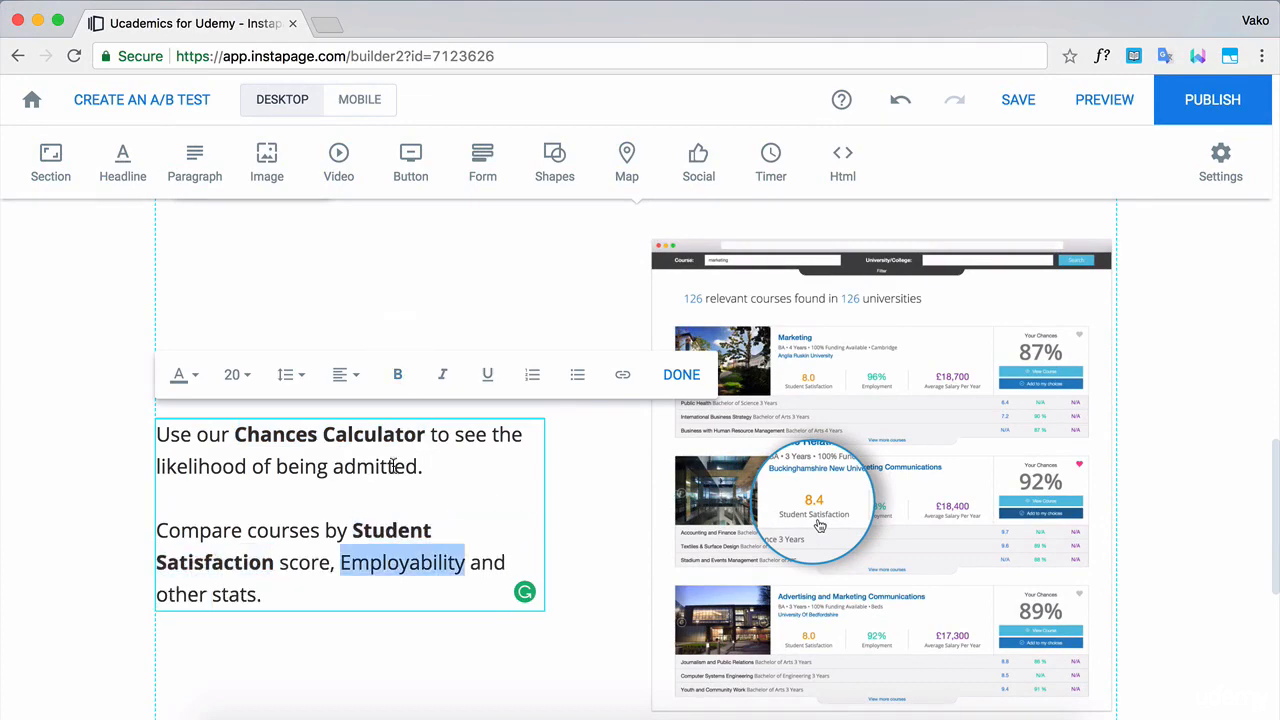
{"action": "left_click_drag", "start_coordinate": [538, 515], "coordinate": [561, 515]}
{"action": "scroll", "coordinate": [77, 457], "scroll_direction": "up", "scroll_amount": 1}
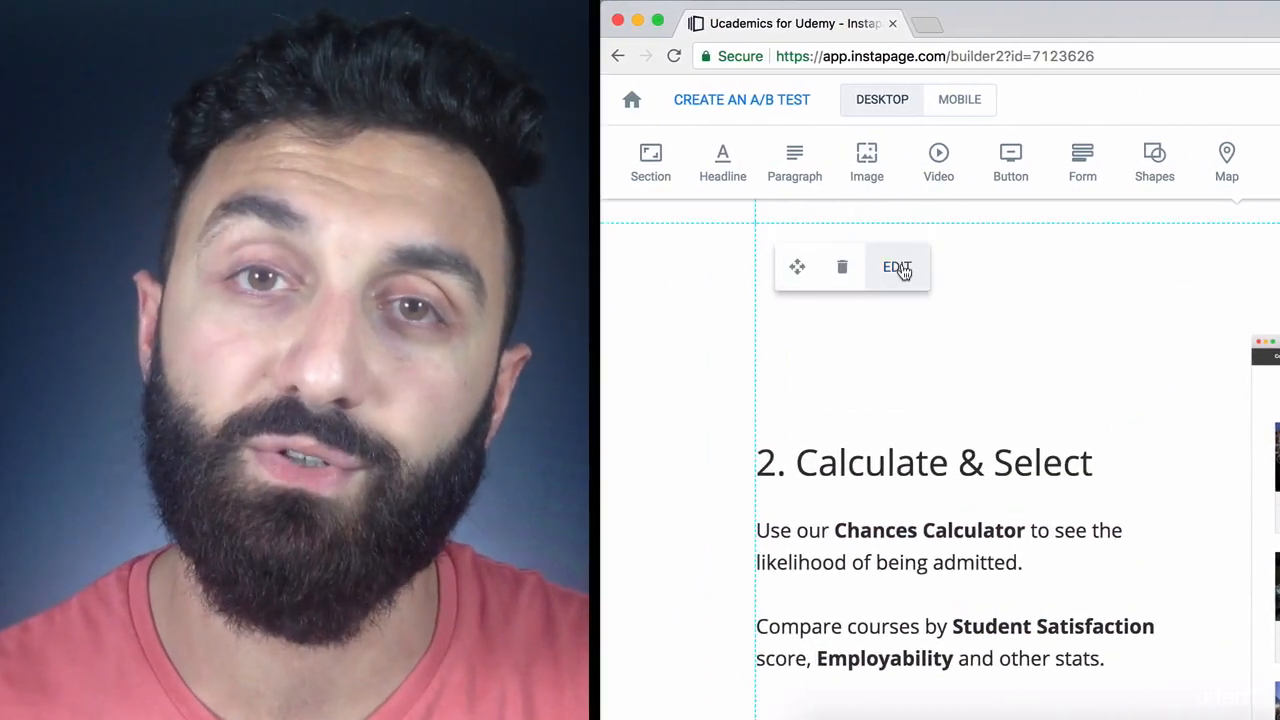
Set the background color of the "2. Calculate & Select" section to #303e47
{"action": "left_click", "coordinate": [904, 272]}
{"action": "left_click", "coordinate": [647, 158]}
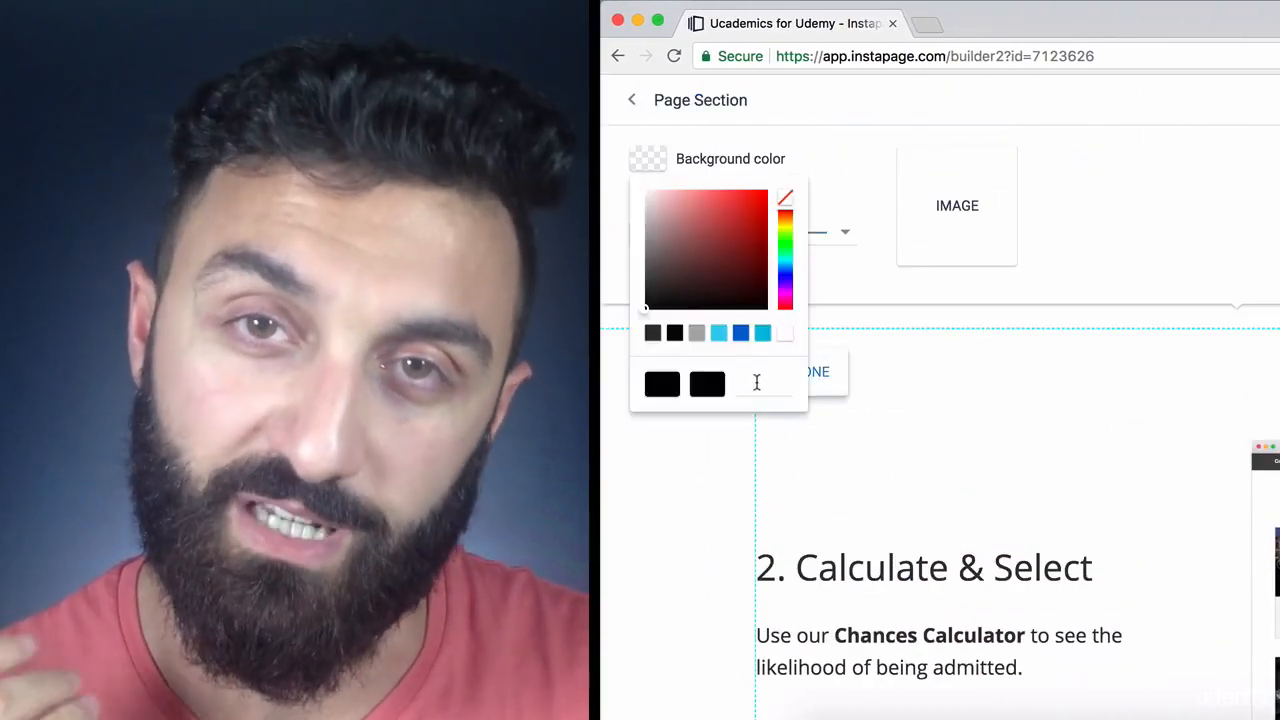
{"action": "left_click", "coordinate": [760, 382]}
{"action": "type", "text": "#303e47"}
{"action": "left_click", "coordinate": [1066, 428]}
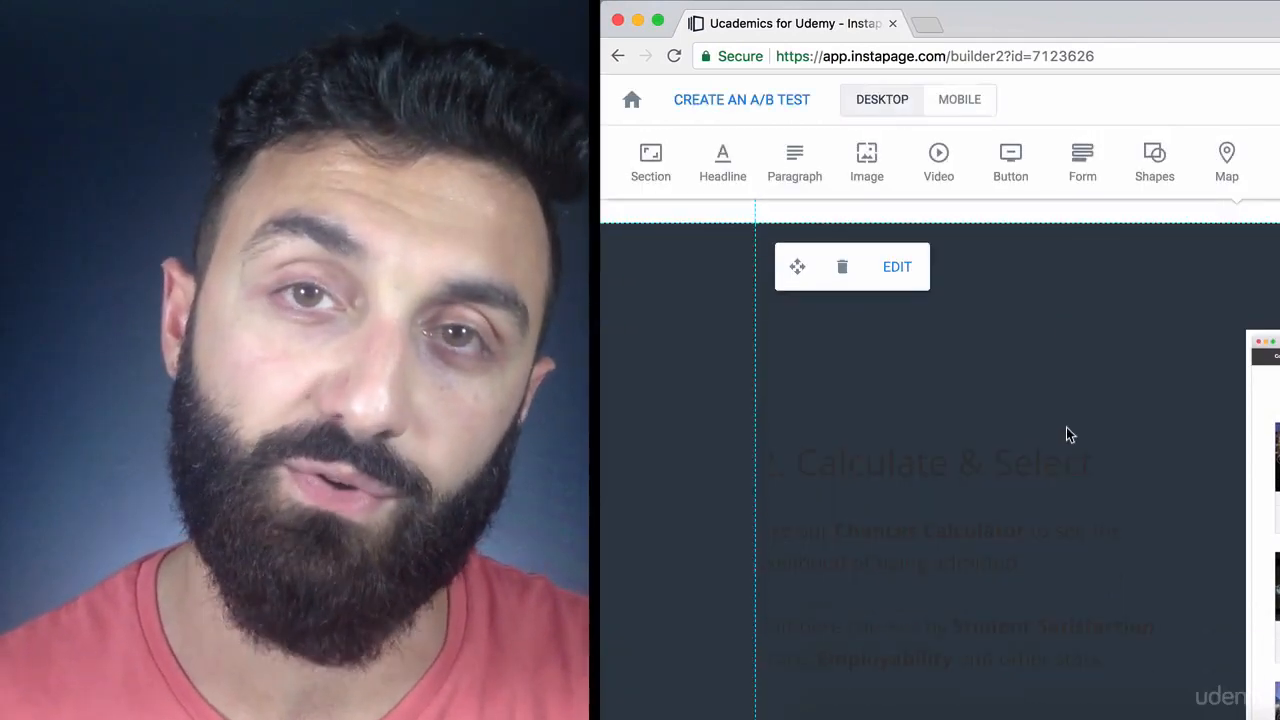
Change the "2. Calculate & Select" heading's text color to white
{"action": "scroll", "coordinate": [1066, 435], "scroll_direction": "down", "scroll_amount": 2}
{"action": "double_click", "coordinate": [1031, 371]}
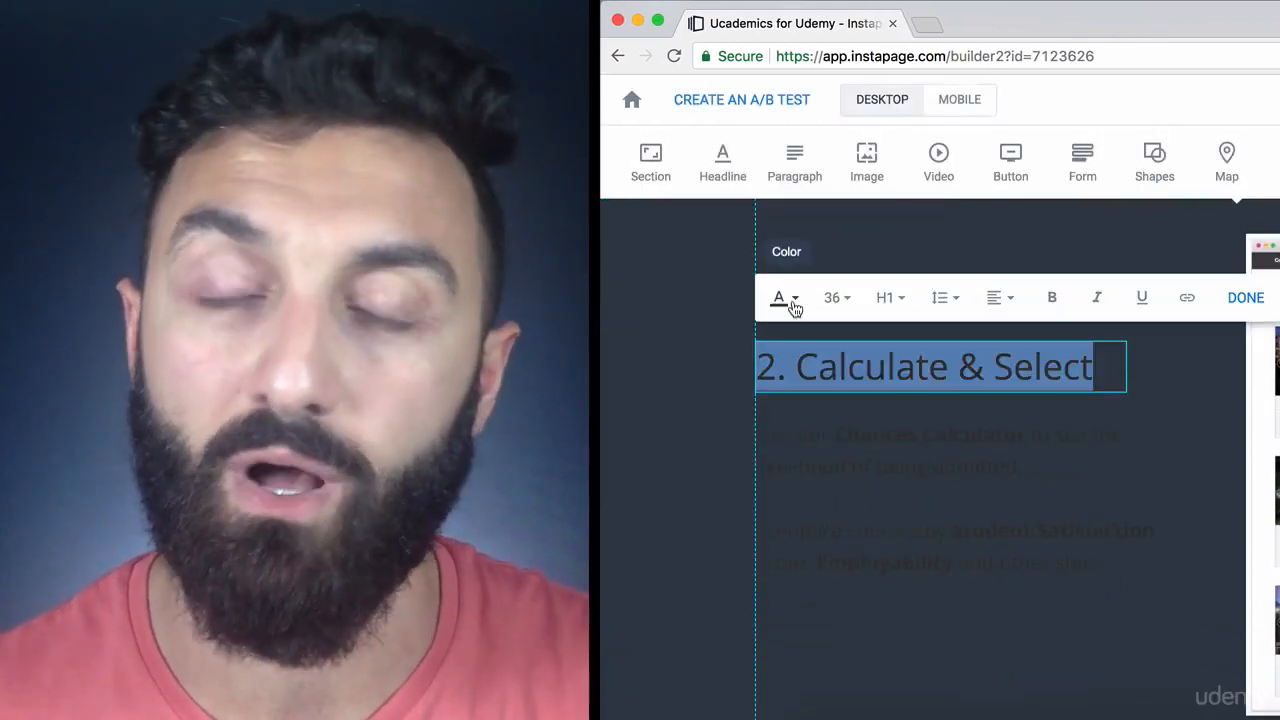
{"action": "left_click", "coordinate": [785, 298]}
{"action": "left_click", "coordinate": [742, 345]}
Change all text in the Chances Calculator paragraph to white
{"action": "double_click", "coordinate": [947, 438]}
{"action": "key", "text": "super+a"}
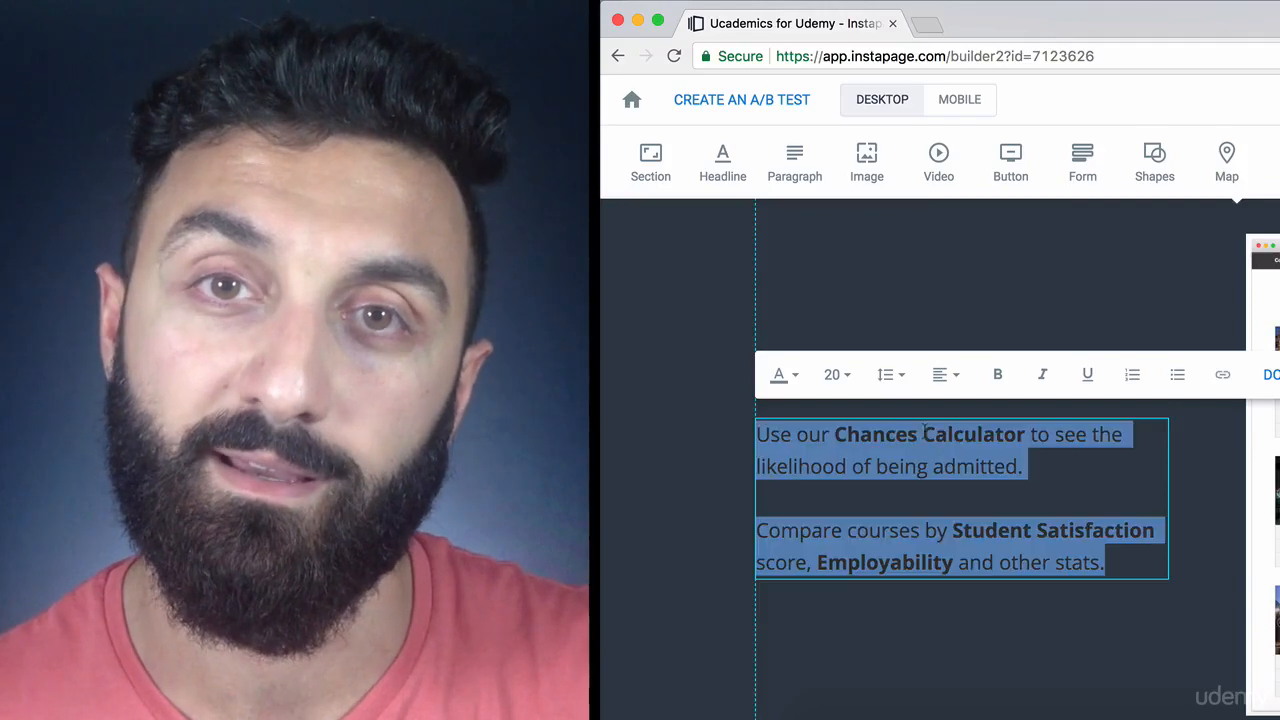
{"action": "left_click", "coordinate": [797, 378]}
{"action": "left_click_drag", "start_coordinate": [793, 435], "coordinate": [771, 382]}
Replace the dark section's image with the Ucademics course-results screenshot that magnifies the 92% chances figure
{"action": "left_click", "coordinate": [1264, 400]}
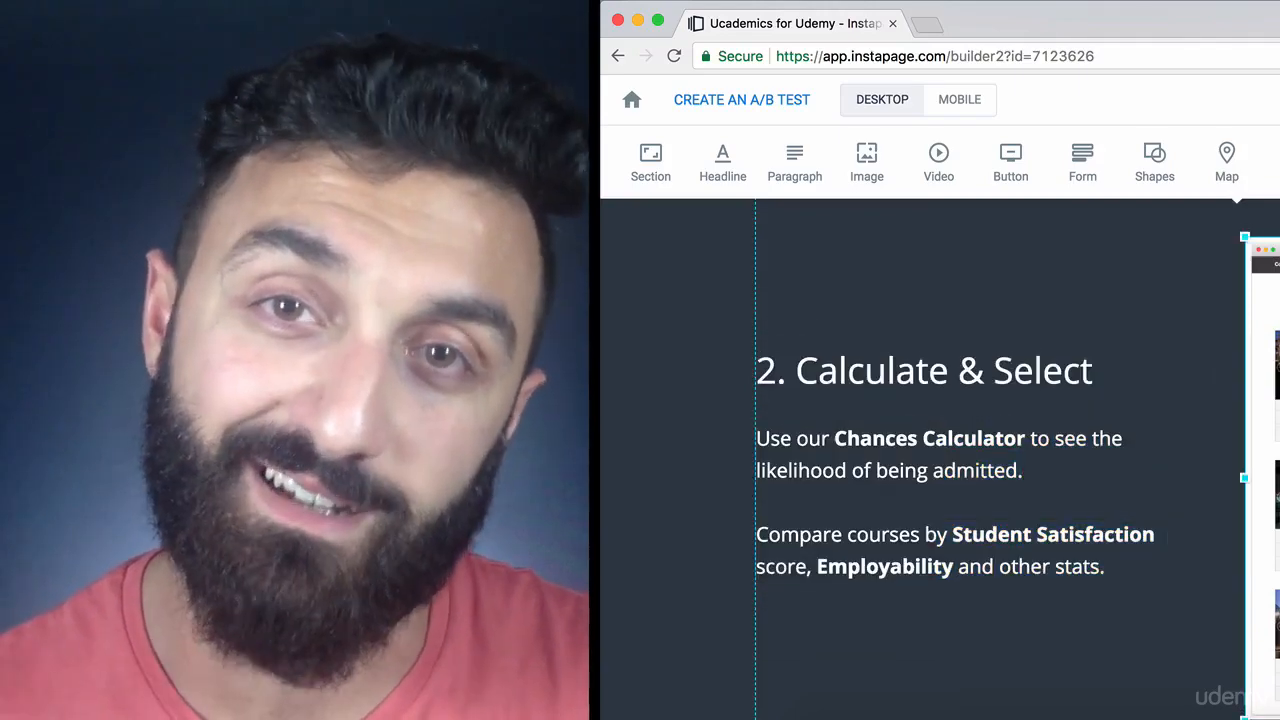
{"action": "scroll", "coordinate": [1199, 373], "scroll_direction": "up", "scroll_amount": 1}
{"action": "scroll", "coordinate": [1199, 373], "scroll_direction": "down", "scroll_amount": 3}
{"action": "left_click", "coordinate": [1276, 689]}
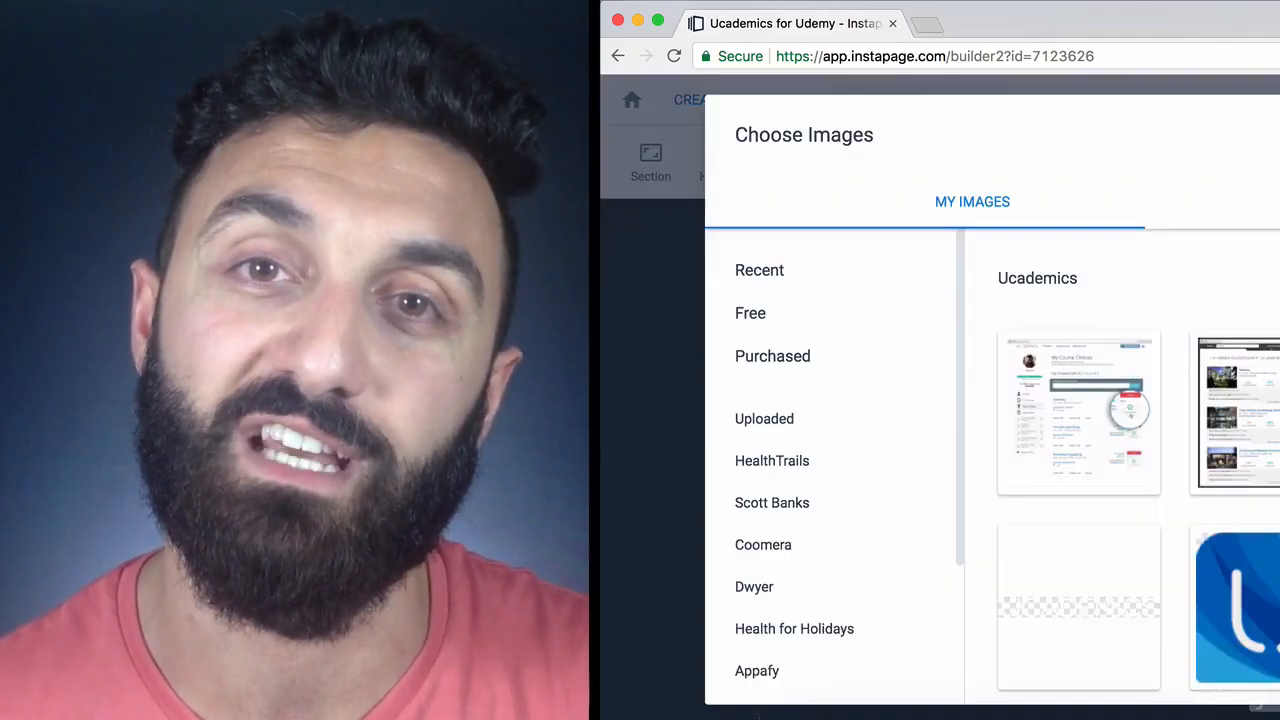
{"action": "left_click", "coordinate": [1206, 484]}
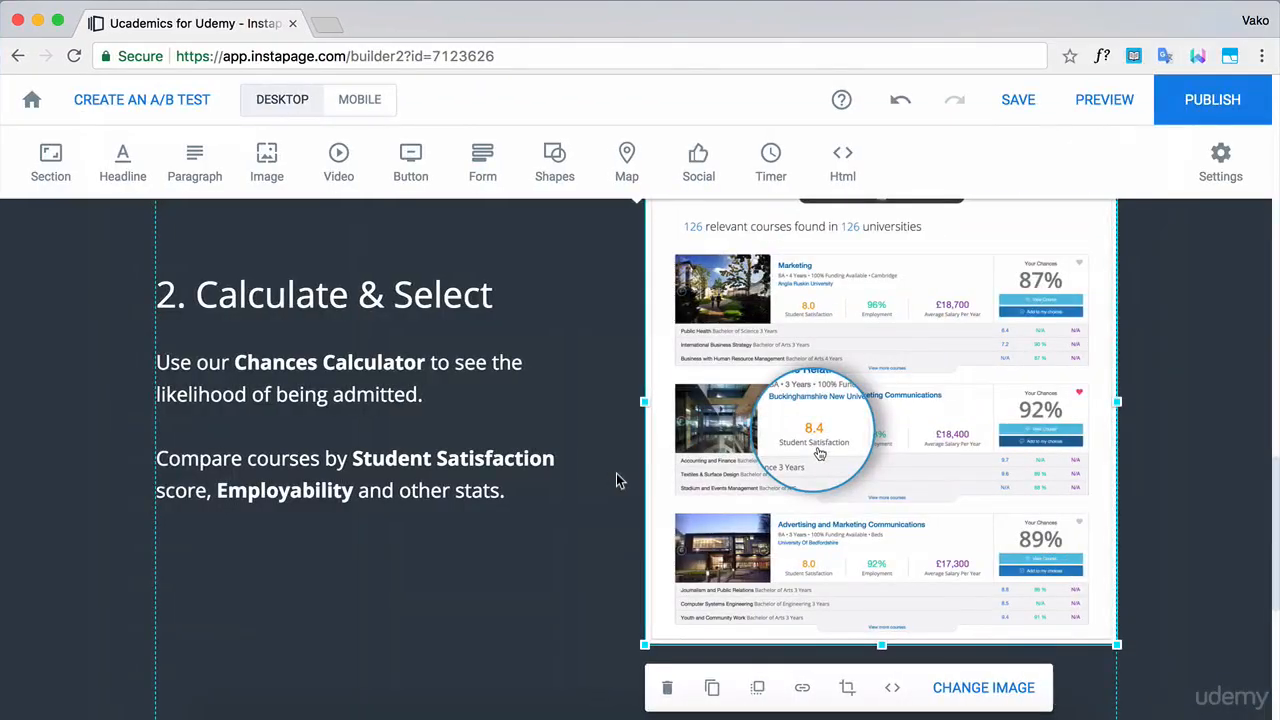
{"action": "scroll", "coordinate": [949, 535], "scroll_direction": "up", "scroll_amount": 1}
{"action": "scroll", "coordinate": [946, 503], "scroll_direction": "down", "scroll_amount": 8}
{"action": "scroll", "coordinate": [946, 503], "scroll_direction": "up", "scroll_amount": 3}
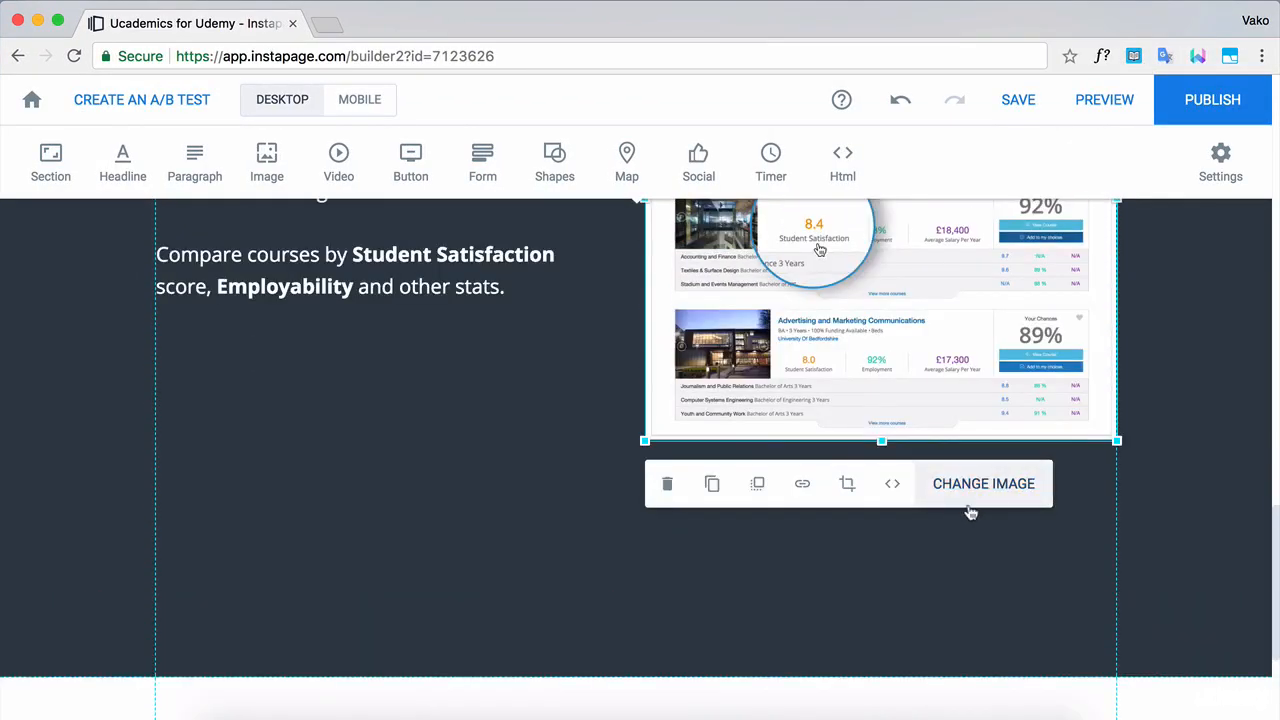
{"action": "left_click", "coordinate": [984, 484]}
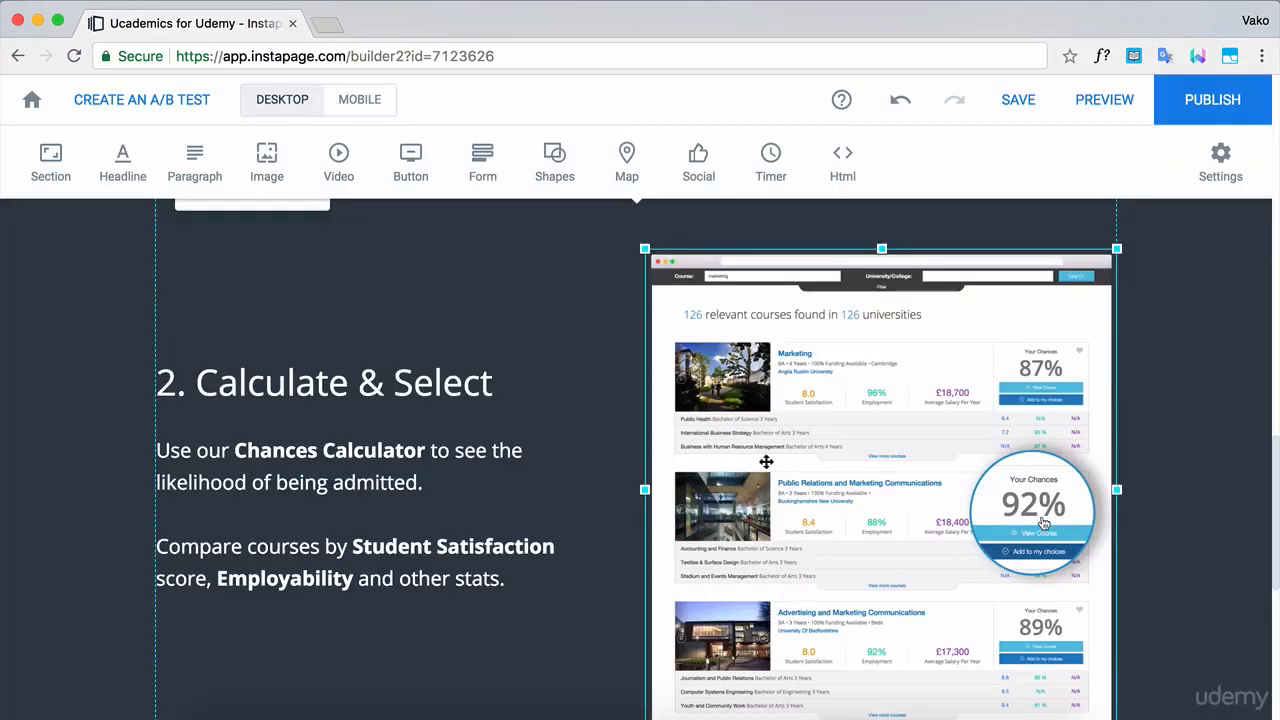
Add a new page section directly below the dark "Calculate & Select" section and extend its height
{"action": "scroll", "coordinate": [1187, 515], "scroll_direction": "up", "scroll_amount": 3}
{"action": "scroll", "coordinate": [1187, 514], "scroll_direction": "down", "scroll_amount": 6}
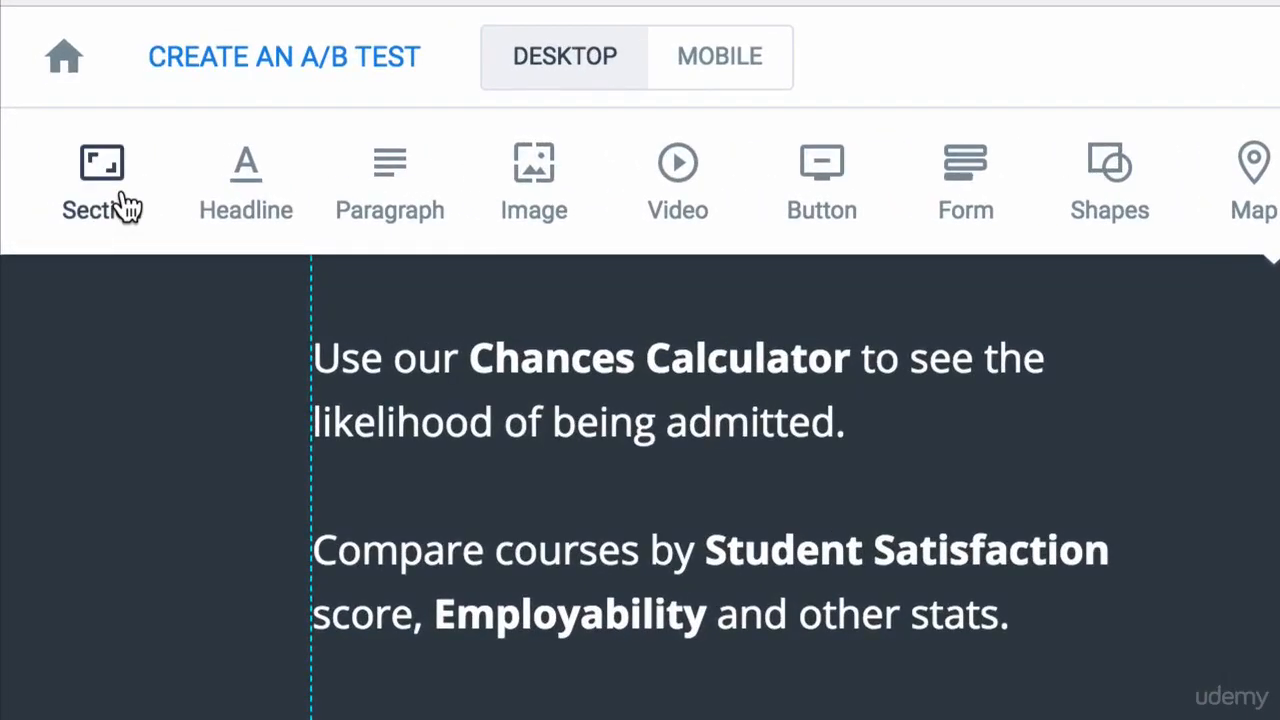
{"action": "left_click", "coordinate": [121, 196]}
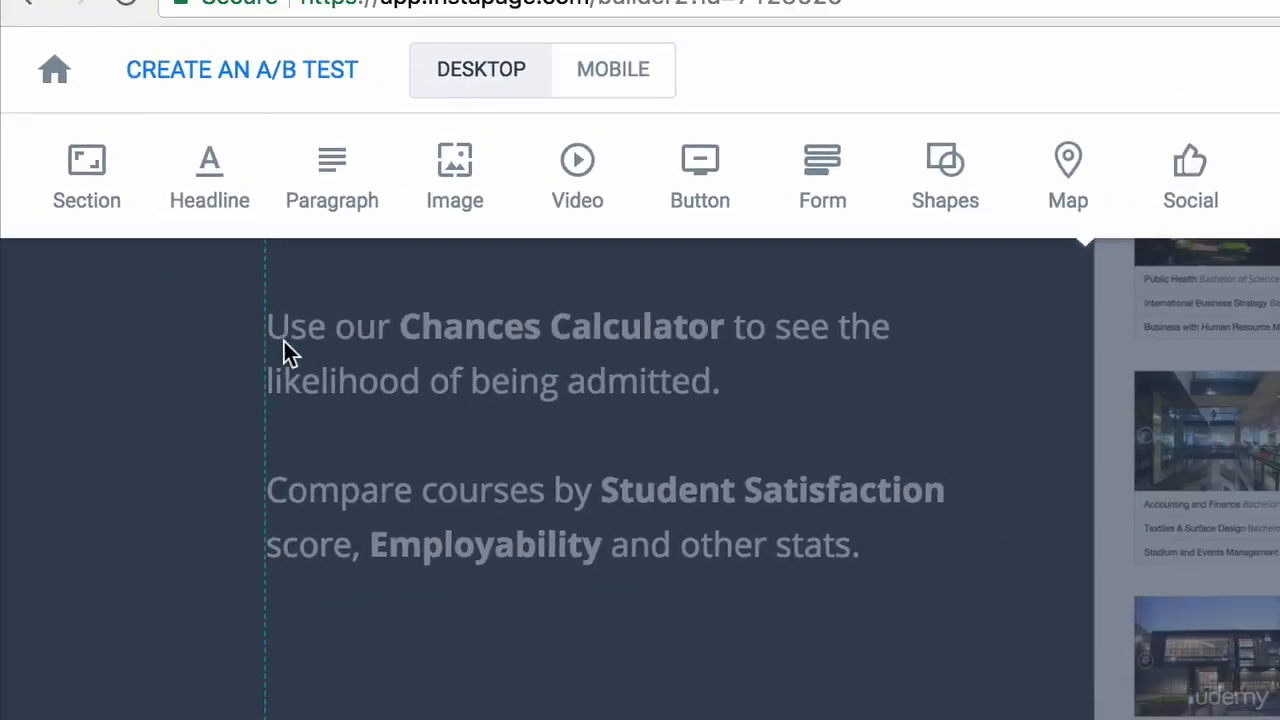
{"action": "scroll", "coordinate": [329, 384], "scroll_direction": "down", "scroll_amount": 10}
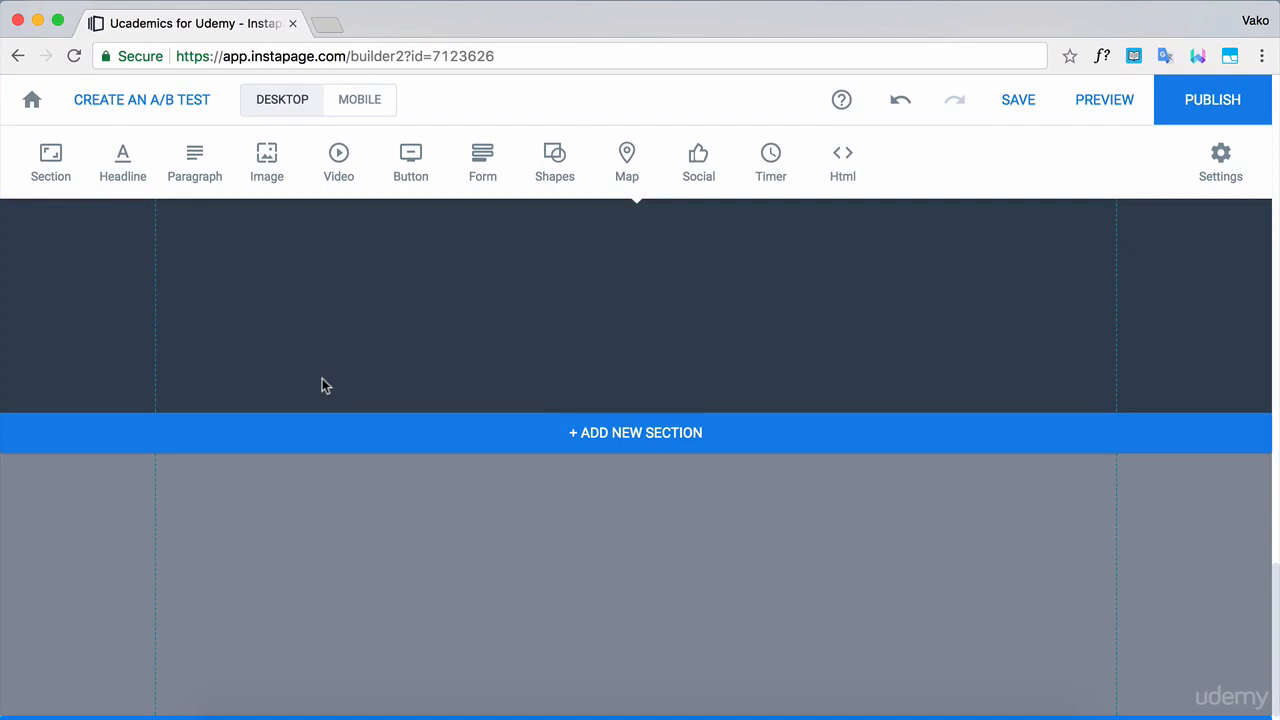
{"action": "left_click", "coordinate": [636, 404]}
{"action": "left_click_drag", "start_coordinate": [857, 420], "coordinate": [854, 577]}
{"action": "scroll", "coordinate": [856, 570], "scroll_direction": "down", "scroll_amount": 4}
{"action": "left_click_drag", "start_coordinate": [883, 420], "coordinate": [881, 603]}
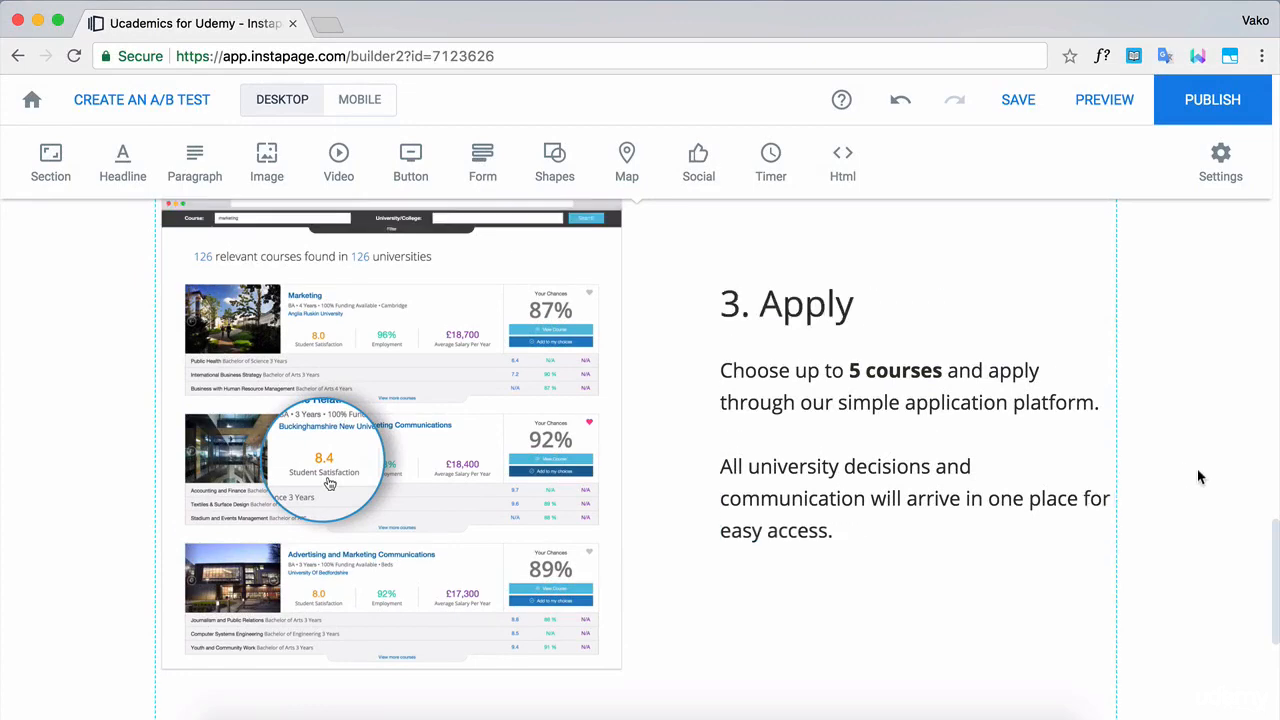
Replace the image beside "3. Apply" with the Ucademics "My Course Choices" screenshot
{"action": "left_click", "coordinate": [480, 503]}
{"action": "left_click", "coordinate": [494, 658]}
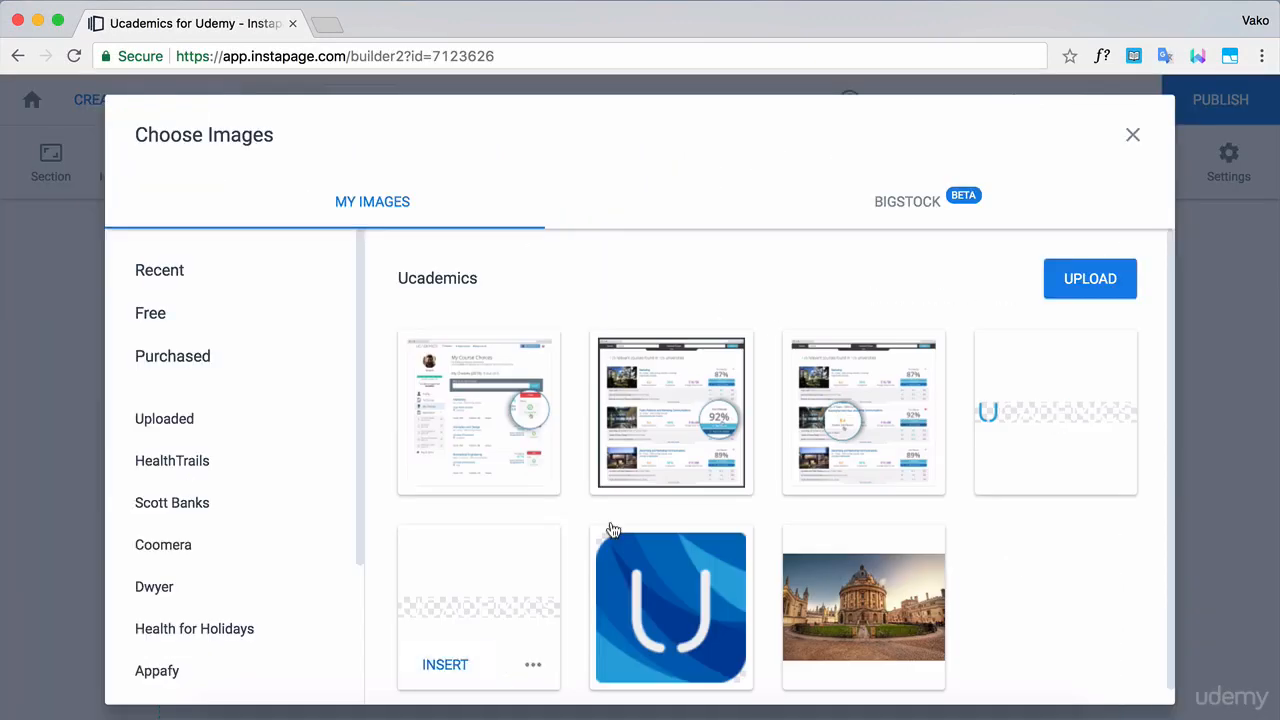
{"action": "left_click", "coordinate": [442, 472]}
{"action": "left_click", "coordinate": [203, 658]}
{"action": "left_click", "coordinate": [771, 607]}
{"action": "scroll", "coordinate": [771, 612], "scroll_direction": "up", "scroll_amount": 2}
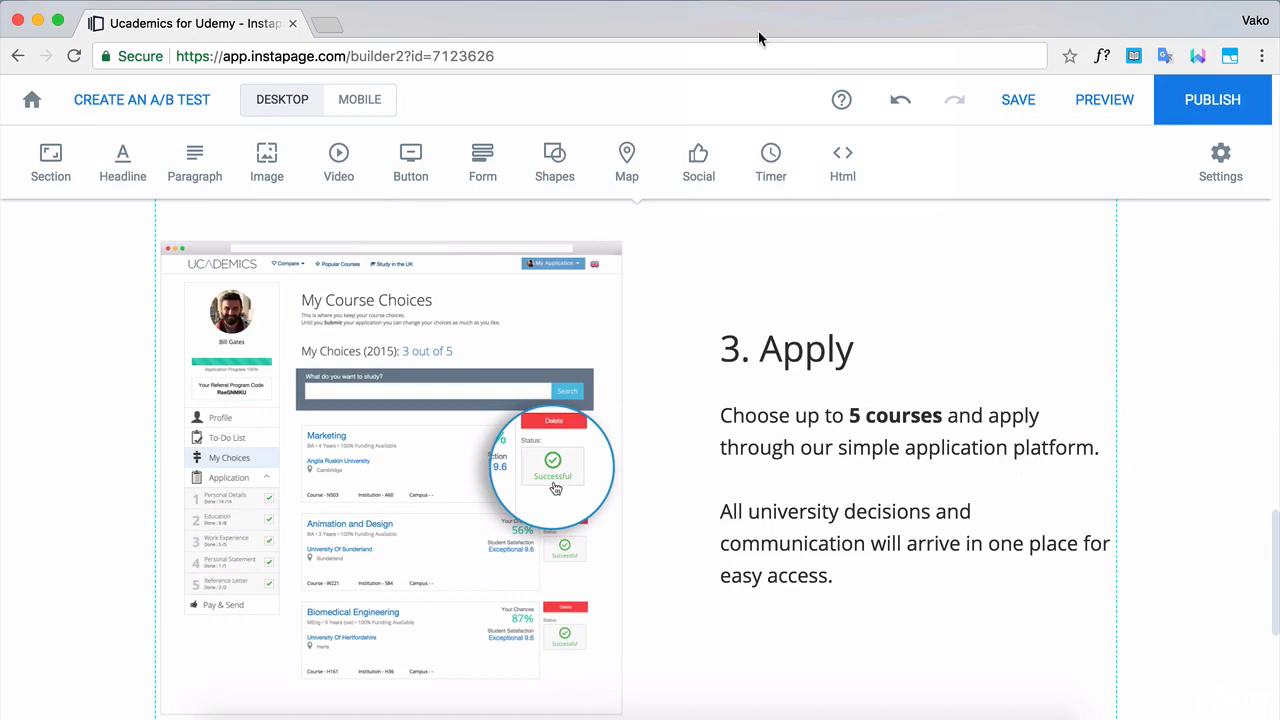
Paste the headline at the top of the empty section below "3. Apply" and change its text to "What Our Students Think Of Us"
{"action": "scroll", "coordinate": [1009, 341], "scroll_direction": "down", "scroll_amount": 5}
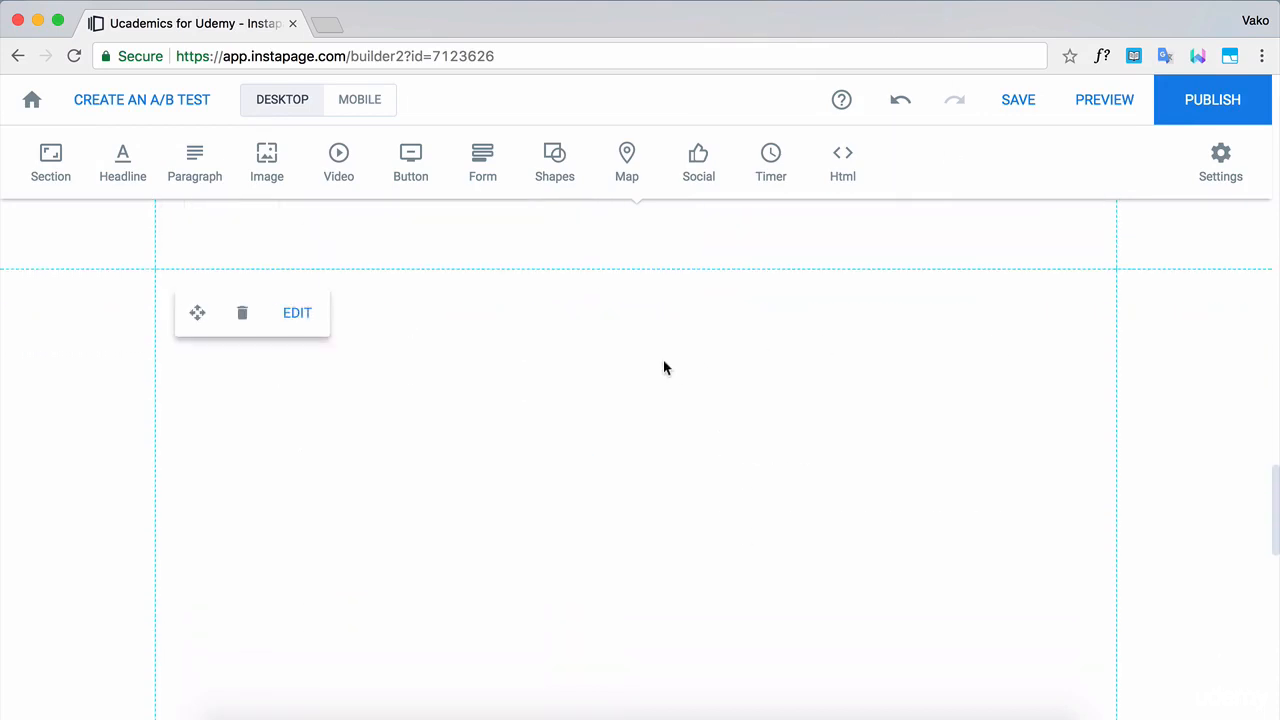
{"action": "key", "text": "super+v"}
{"action": "left_click_drag", "start_coordinate": [666, 382], "coordinate": [642, 296]}
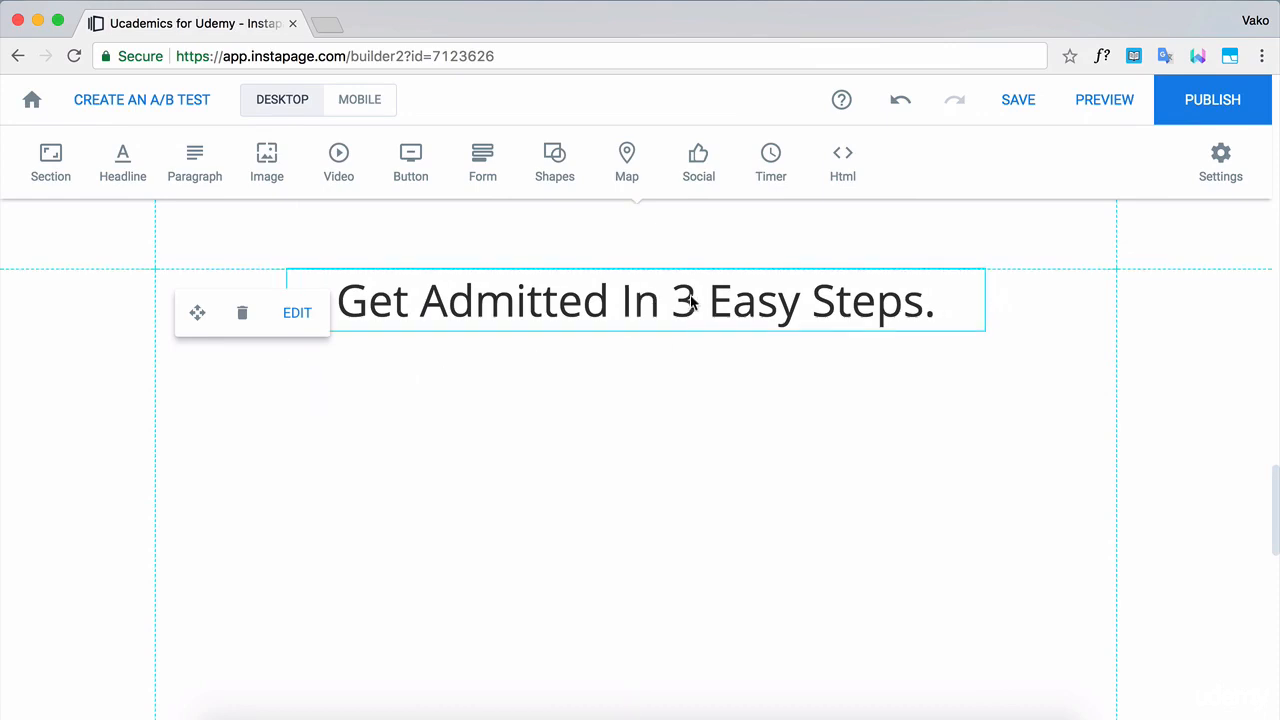
{"action": "double_click", "coordinate": [690, 303]}
{"action": "type", "text": "What Our Students Think Of Us"}
{"action": "left_click", "coordinate": [928, 455]}
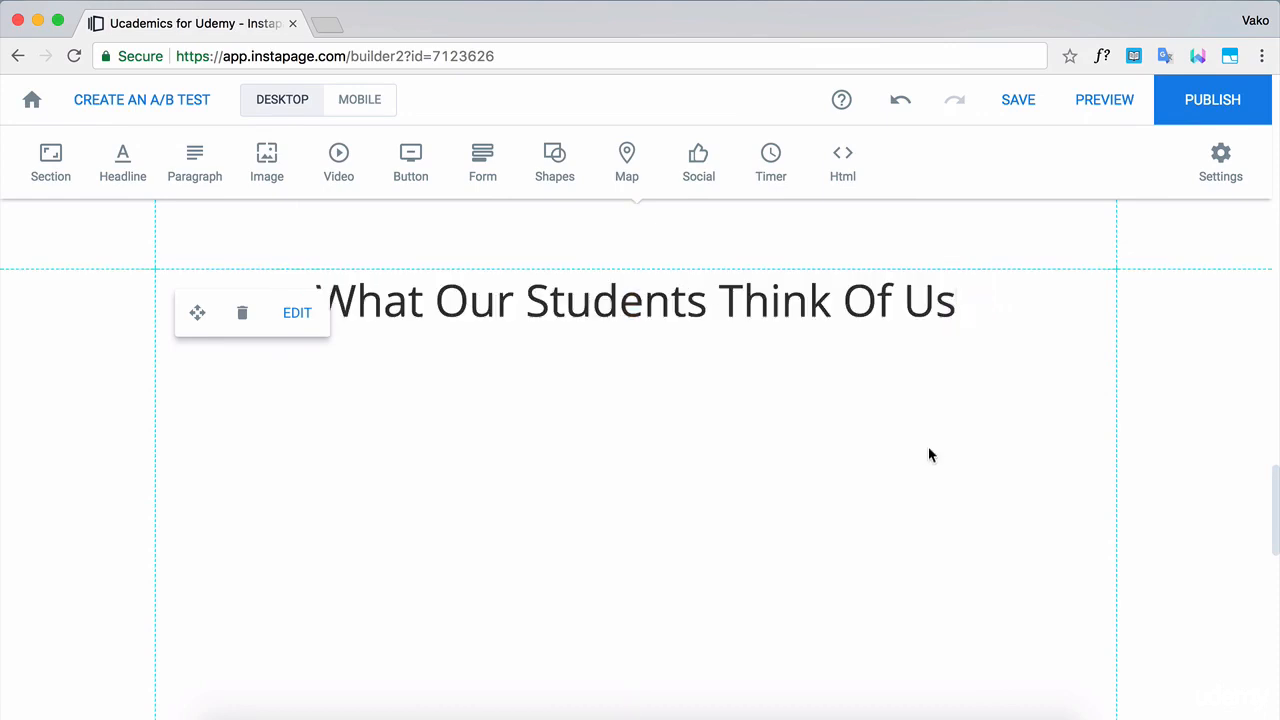
Insert a box shape below the "What Our Students Think Of Us" headline
{"action": "scroll", "coordinate": [395, 345], "scroll_direction": "down", "scroll_amount": 1}
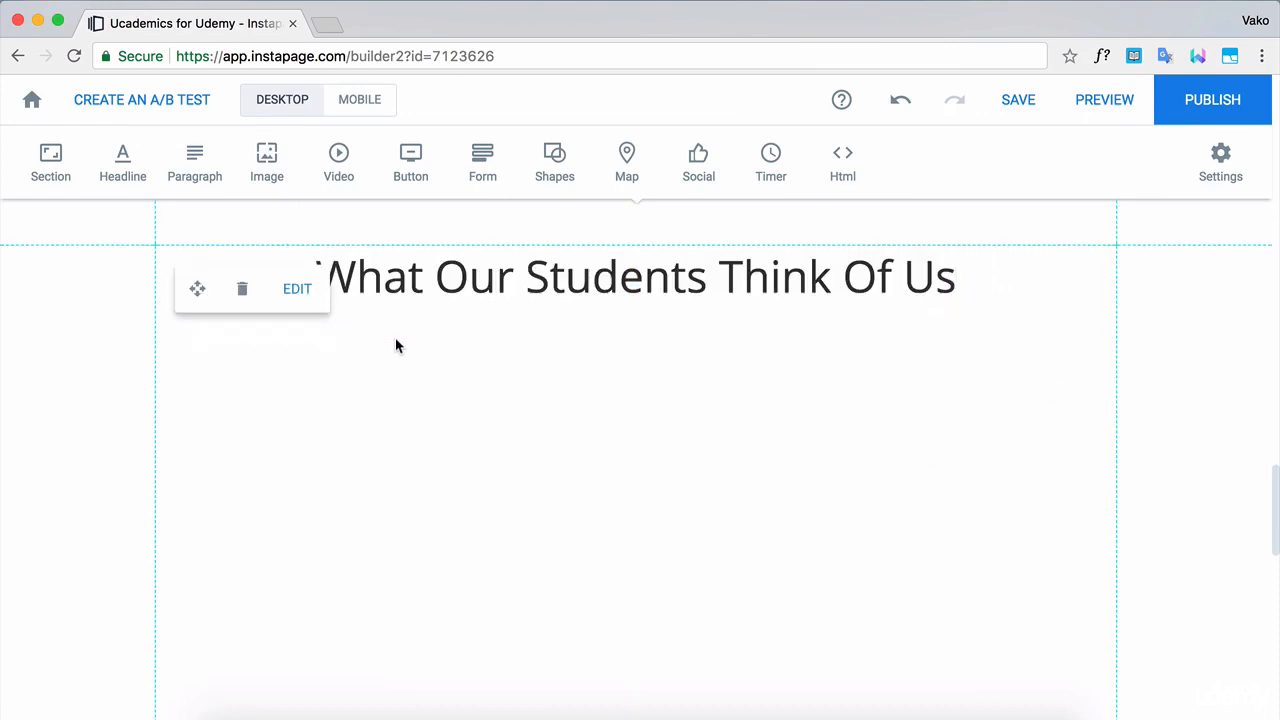
{"action": "left_click", "coordinate": [518, 153]}
{"action": "left_click", "coordinate": [52, 160]}
{"action": "left_click", "coordinate": [658, 357]}
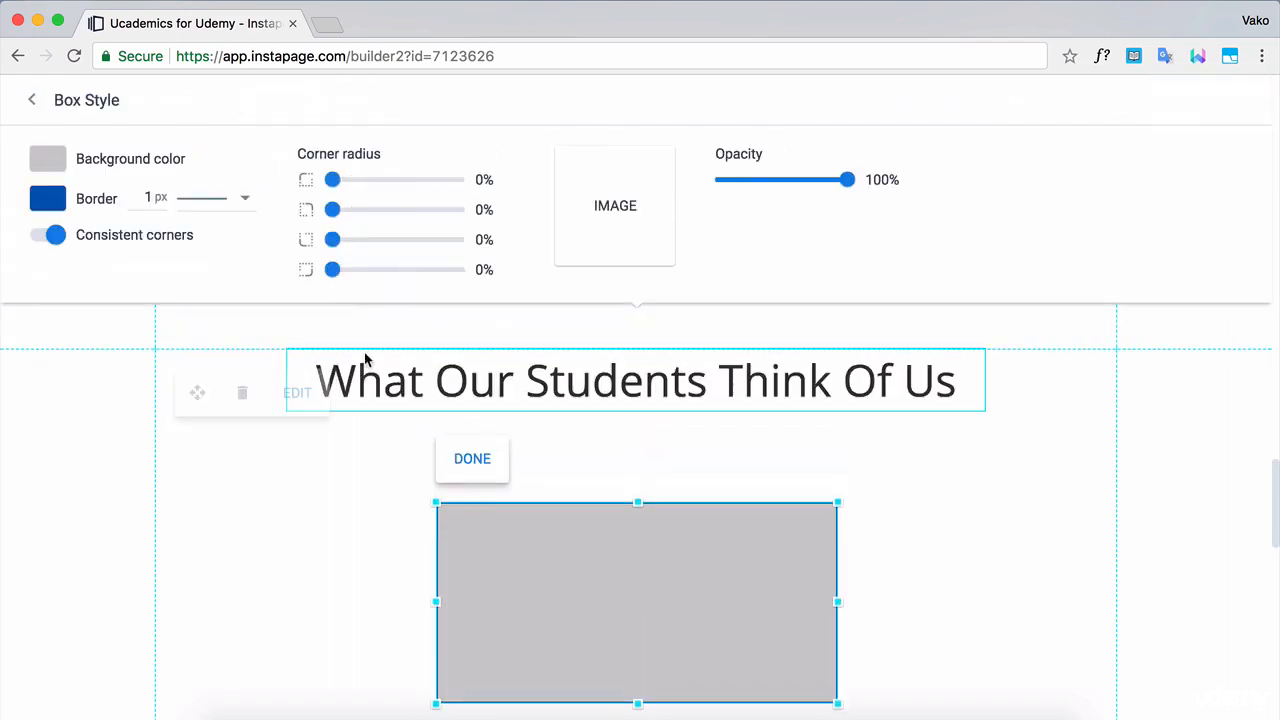
Style the box with the dark slate background color, a 20% corner radius on all corners, and no border color
{"action": "left_click", "coordinate": [47, 158]}
{"action": "left_click", "coordinate": [53, 335]}
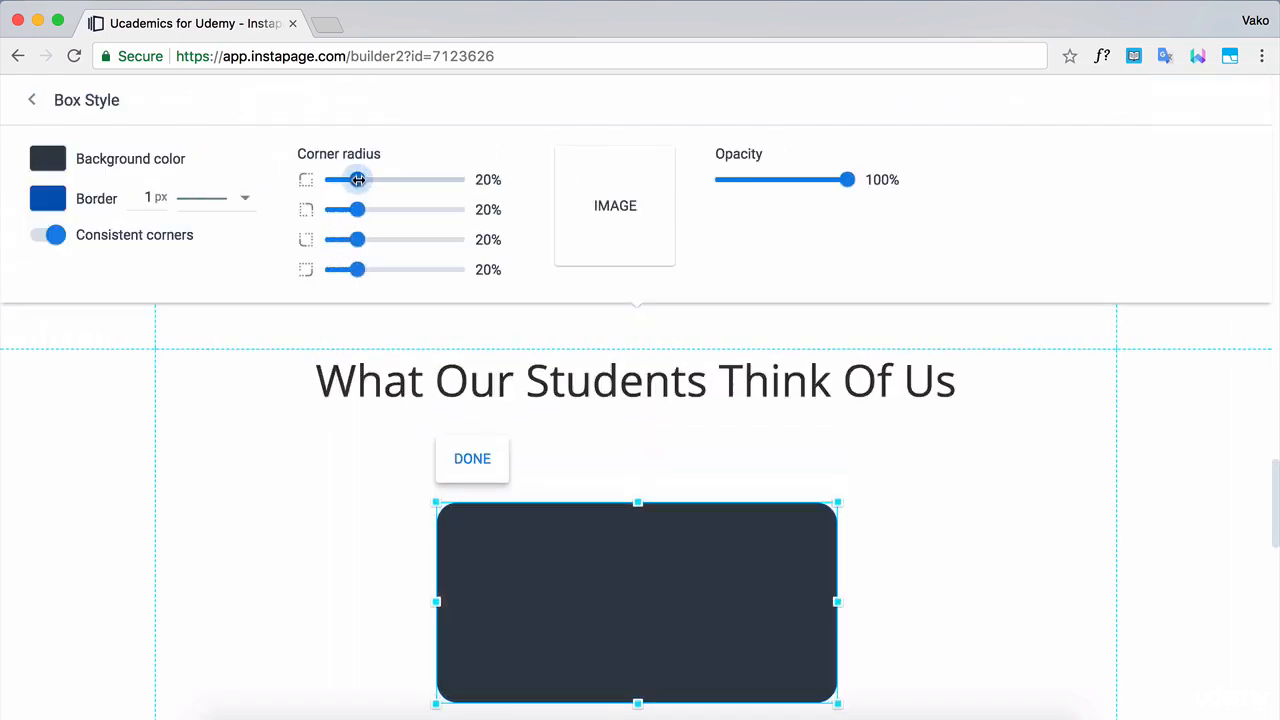
{"action": "left_click", "coordinate": [45, 206]}
{"action": "left_click", "coordinate": [187, 241]}
{"action": "left_click", "coordinate": [305, 599]}
{"action": "scroll", "coordinate": [670, 570], "scroll_direction": "down", "scroll_amount": 1}
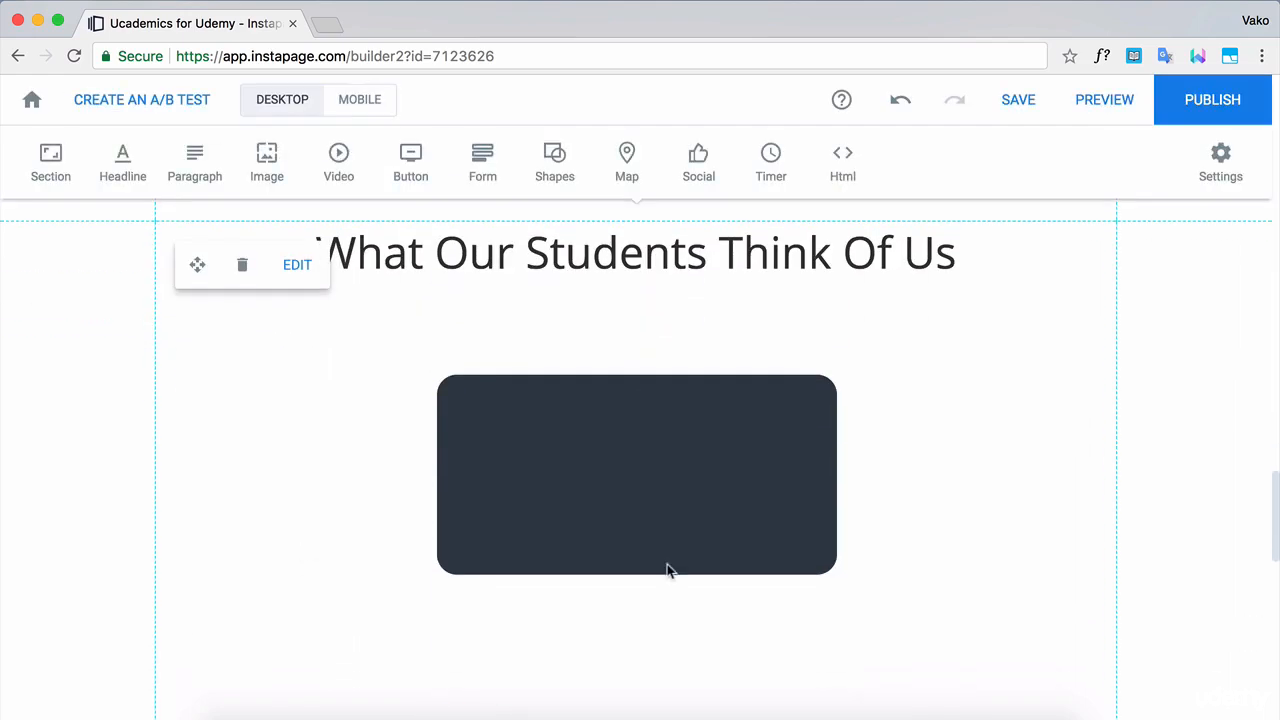
Resize the dark box into a square and place it against the left edge of the section's content area
{"action": "left_click_drag", "start_coordinate": [637, 575], "coordinate": [641, 640]}
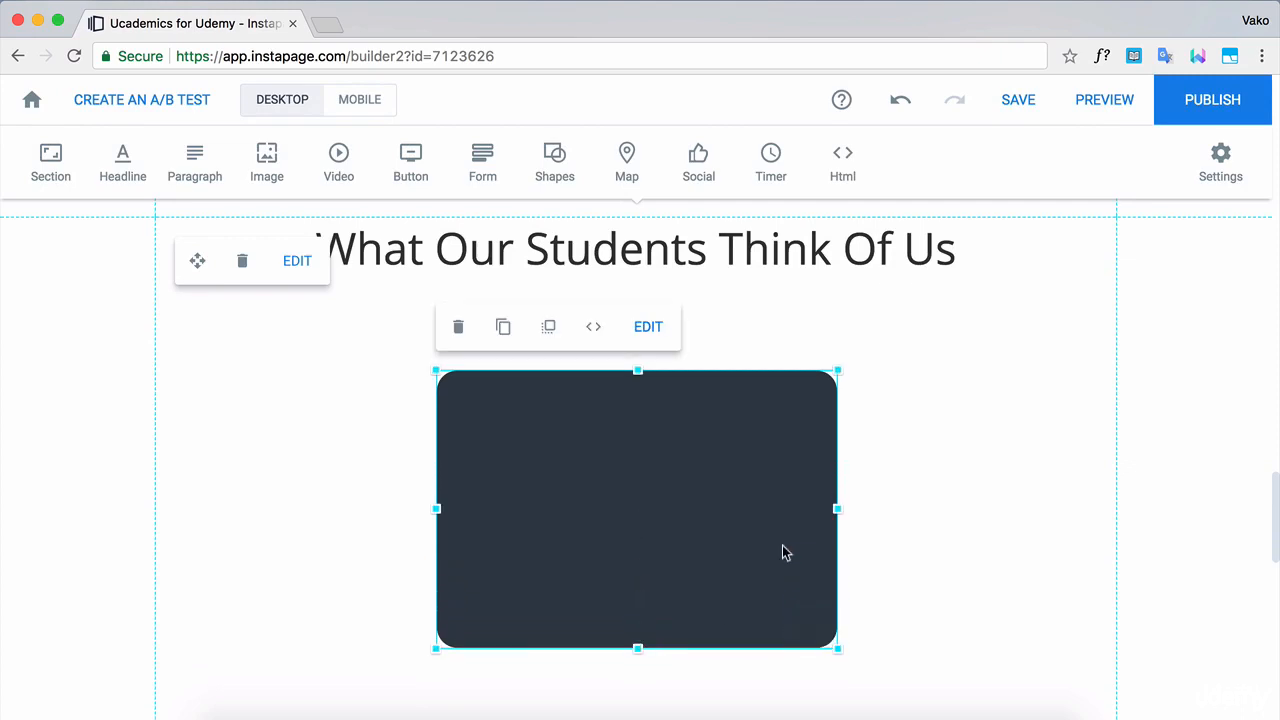
{"action": "left_click_drag", "start_coordinate": [837, 509], "coordinate": [323, 503]}
{"action": "left_click", "coordinate": [703, 500]}
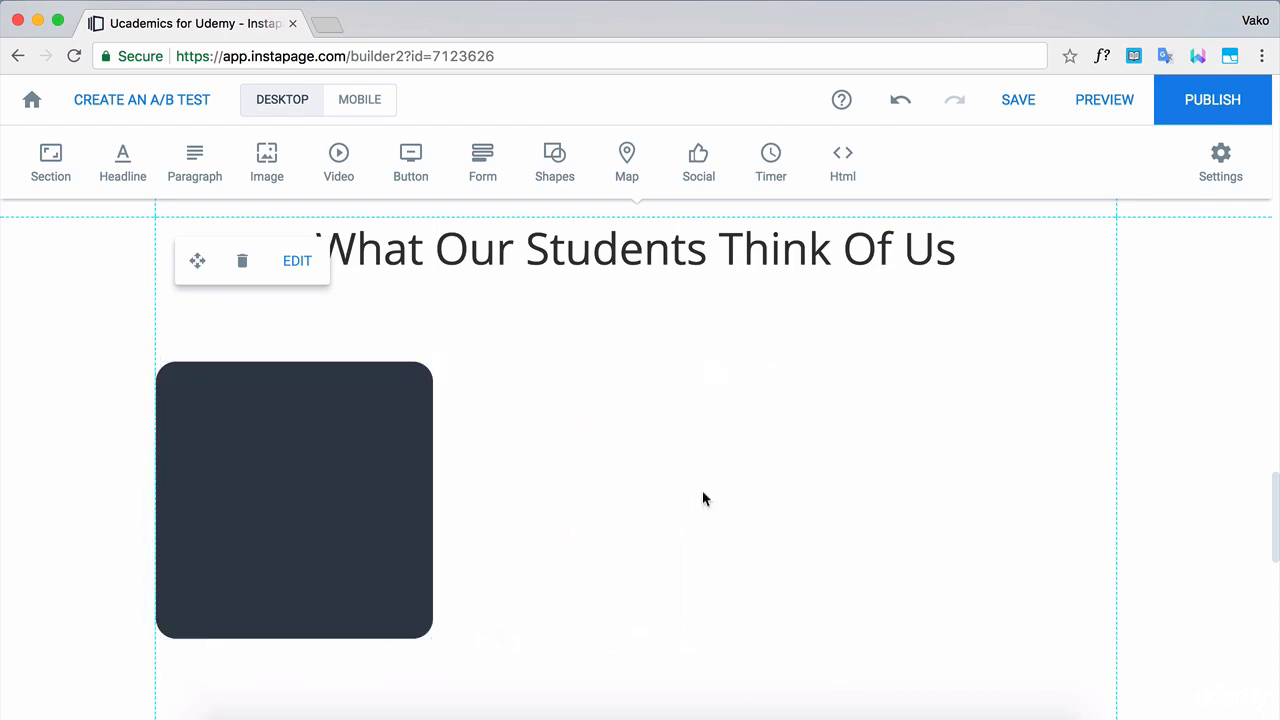
Add a paragraph over the dark box and change its text color to white
{"action": "left_click", "coordinate": [190, 165]}
{"action": "left_click_drag", "start_coordinate": [600, 427], "coordinate": [355, 436]}
{"action": "double_click", "coordinate": [355, 436]}
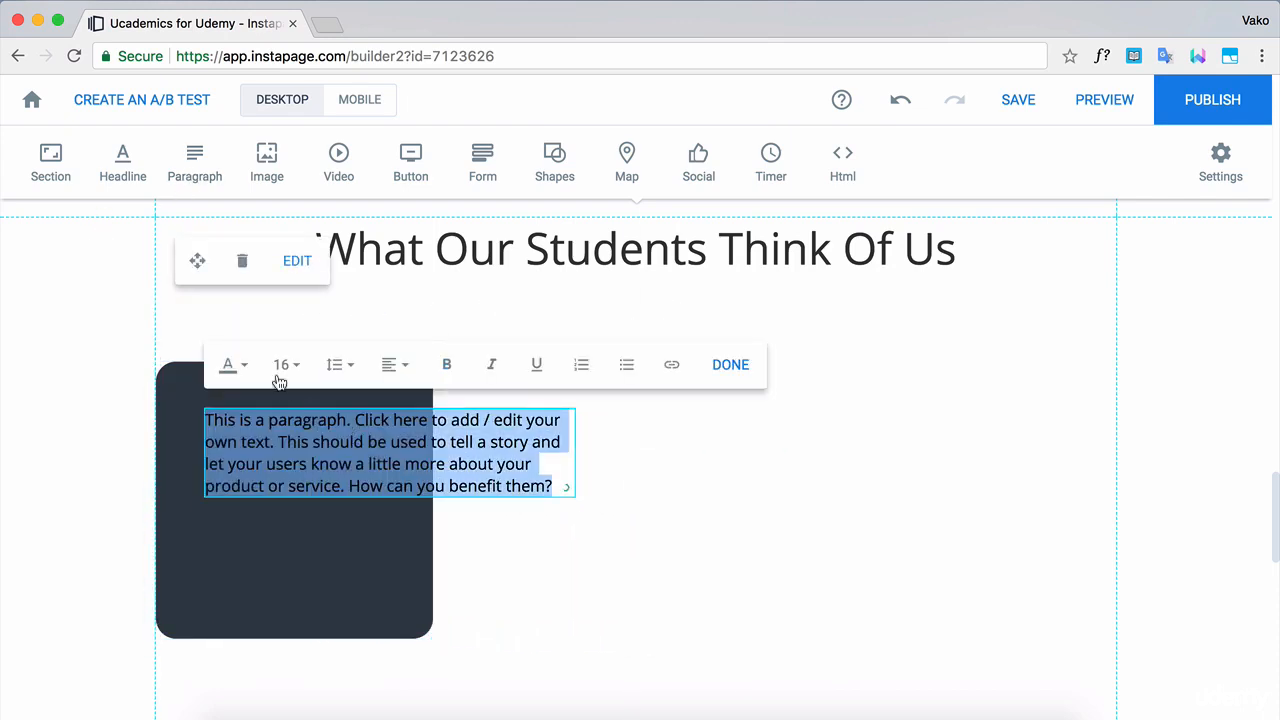
{"action": "left_click", "coordinate": [239, 365]}
{"action": "left_click_drag", "start_coordinate": [277, 444], "coordinate": [187, 387]}
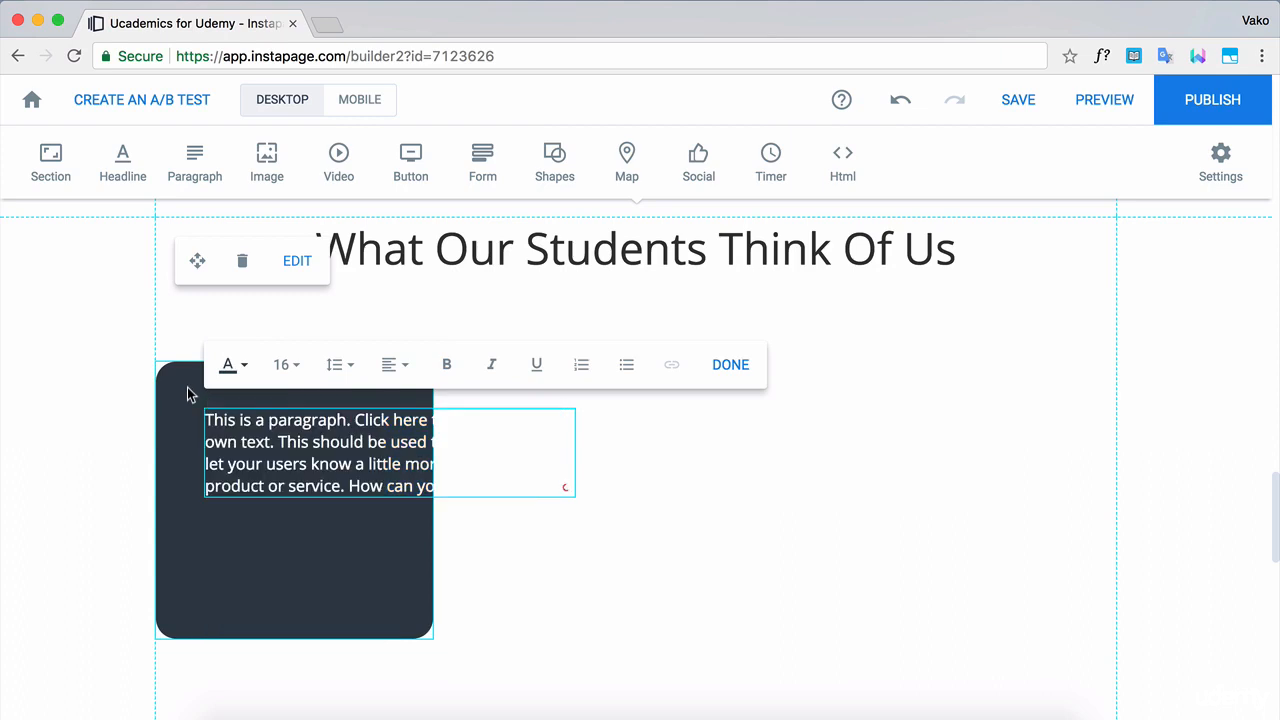
Increase the paragraph's line spacing and narrow its text area to fit inside the dark box
{"action": "left_click", "coordinate": [340, 365]}
{"action": "left_click", "coordinate": [349, 543]}
{"action": "left_click", "coordinate": [583, 491]}
{"action": "left_click_drag", "start_coordinate": [572, 463], "coordinate": [316, 470]}
{"action": "left_click_drag", "start_coordinate": [388, 496], "coordinate": [403, 494]}
Center-align the paragraph text inside the dark box
{"action": "left_click", "coordinate": [397, 349]}
{"action": "left_click", "coordinate": [376, 349]}
{"action": "left_click", "coordinate": [378, 446]}
{"action": "left_click", "coordinate": [644, 466]}
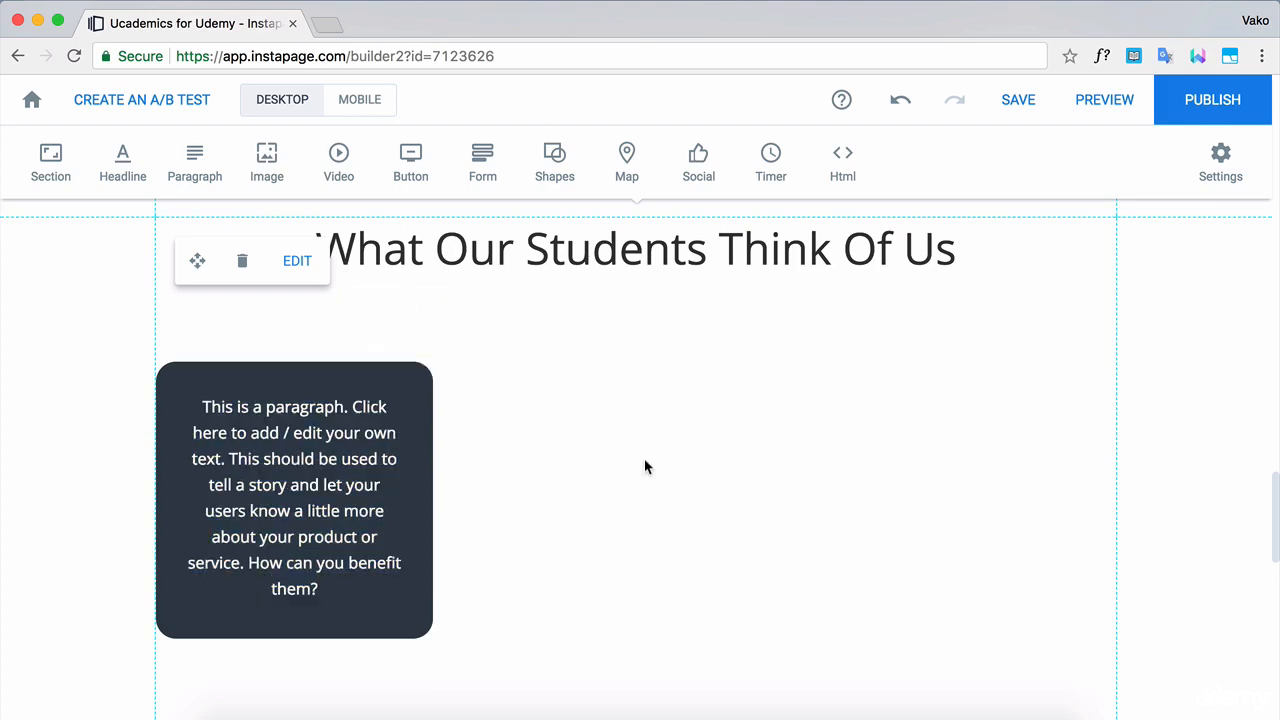
Replace the placeholder paragraph with the student testimonial that begins "I never thought it would be possible" and ends "it is easy to apply."
{"action": "double_click", "coordinate": [346, 485]}
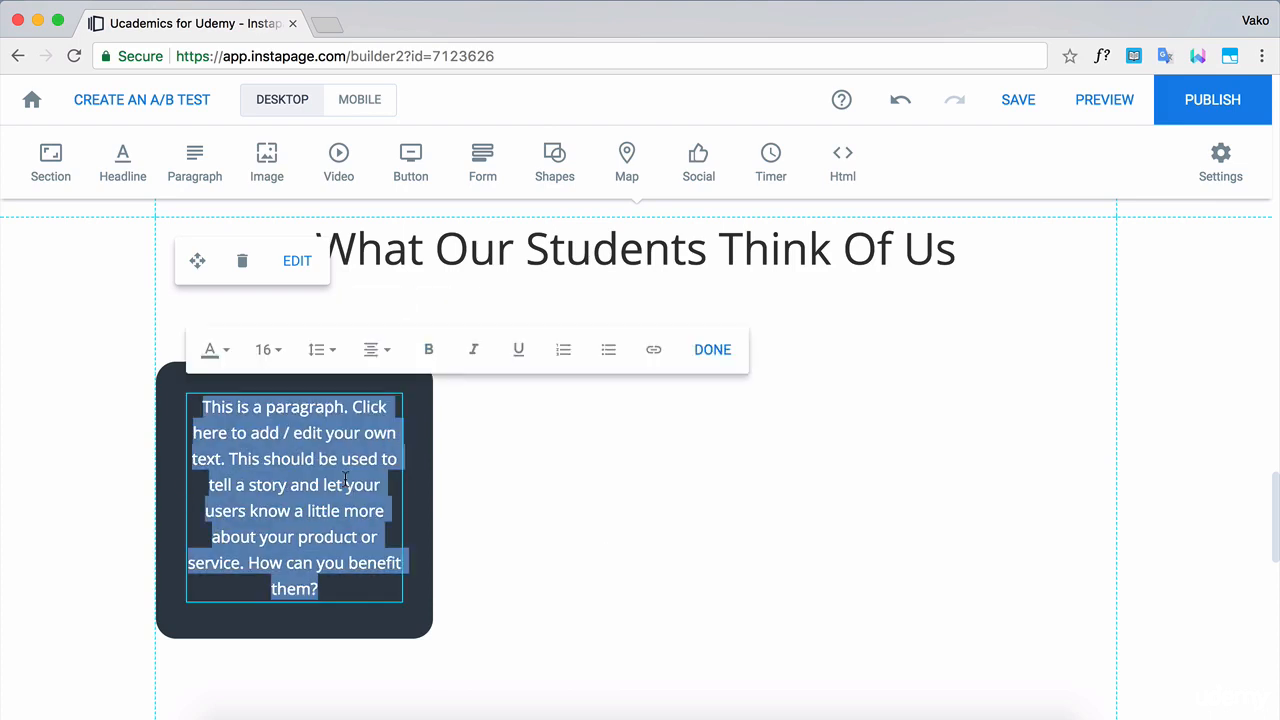
{"action": "type", "text": "\"I never thought it would be possible for me to ever get into a university in the UK, but with Ucademics this dream became reality. The staff is very helpful and kind, and it is easy to apply.\""}
{"action": "left_click", "coordinate": [475, 477]}
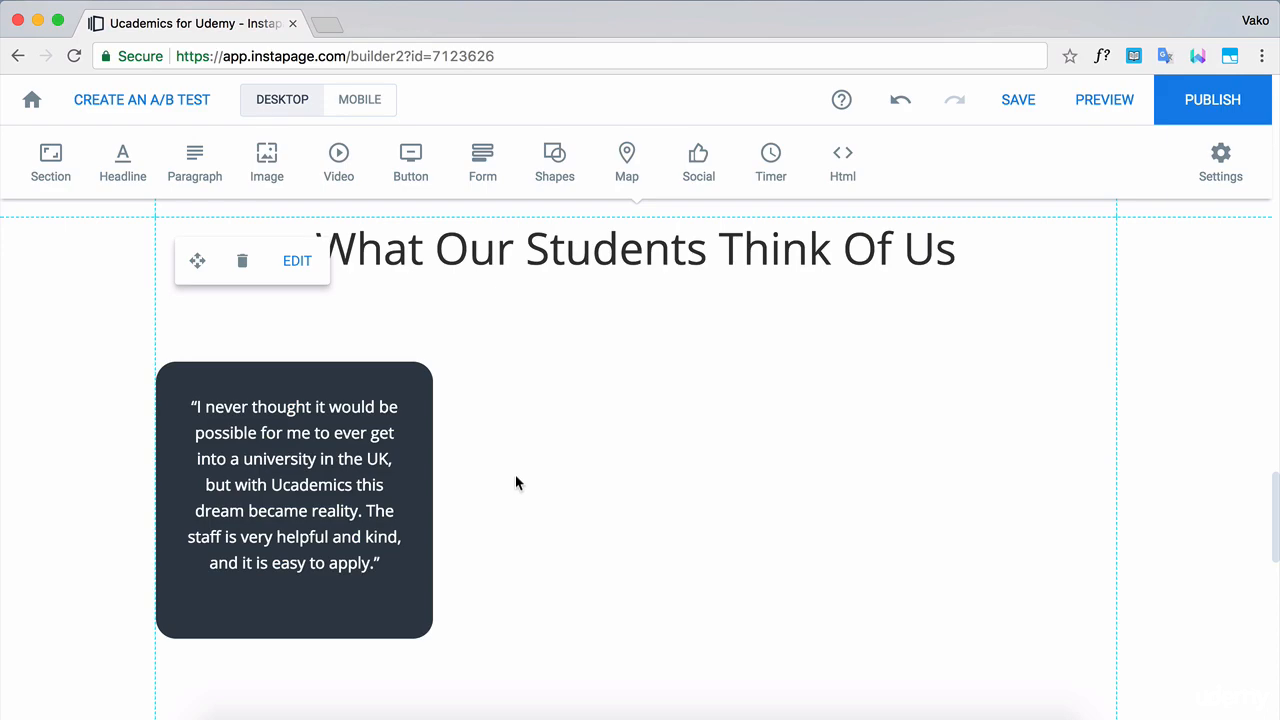
Insert a circle shape into the testimonials section beside the quote box
{"action": "scroll", "coordinate": [516, 477], "scroll_direction": "down", "scroll_amount": 1}
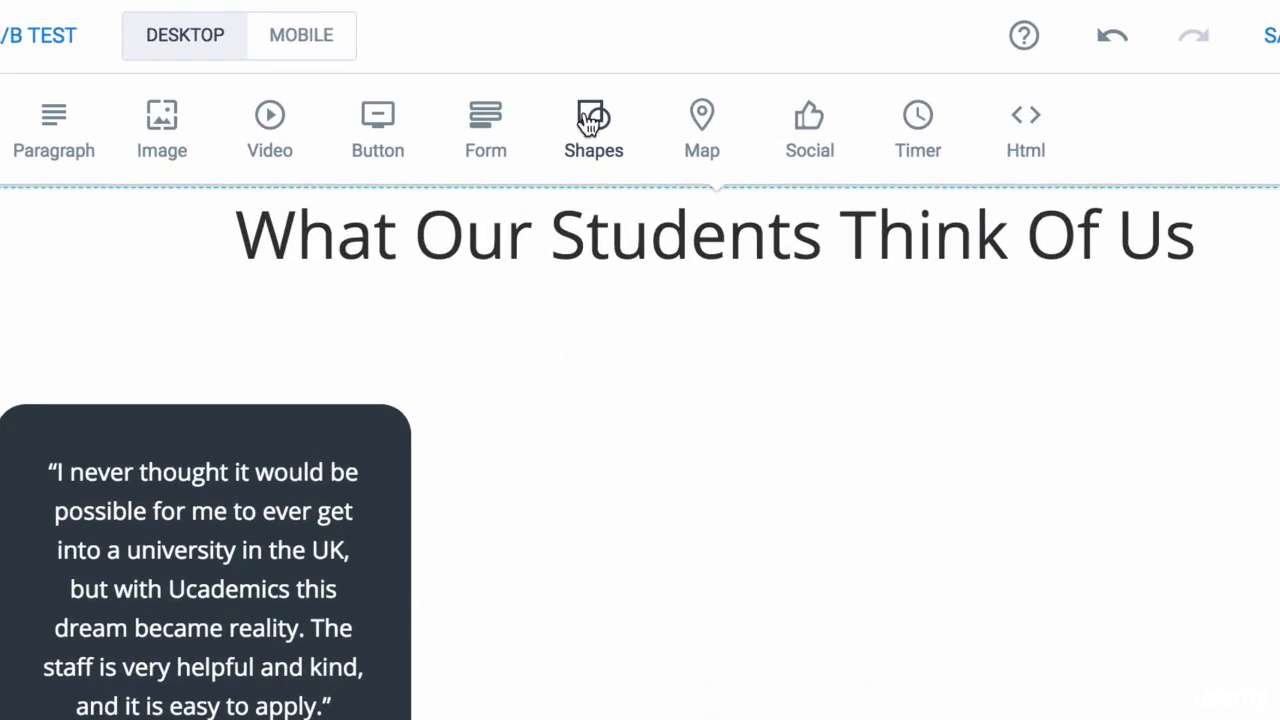
{"action": "left_click", "coordinate": [590, 120]}
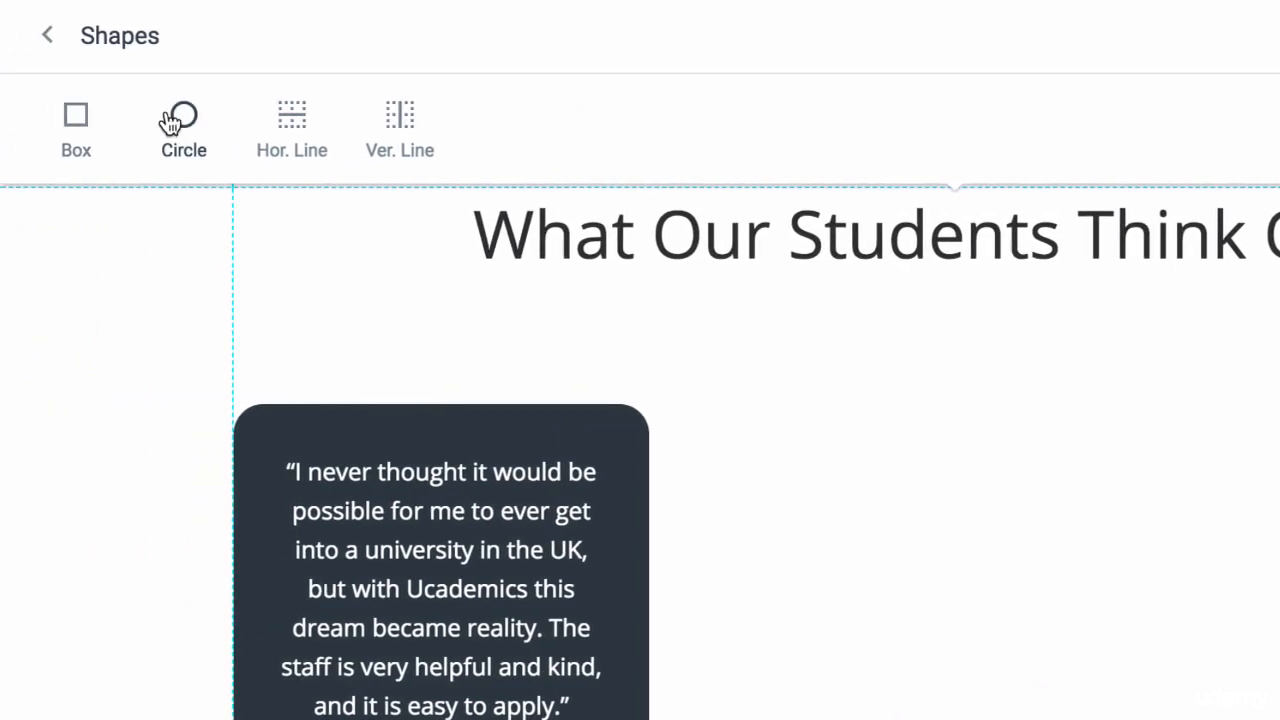
{"action": "left_click", "coordinate": [170, 120]}
{"action": "left_click", "coordinate": [972, 410]}
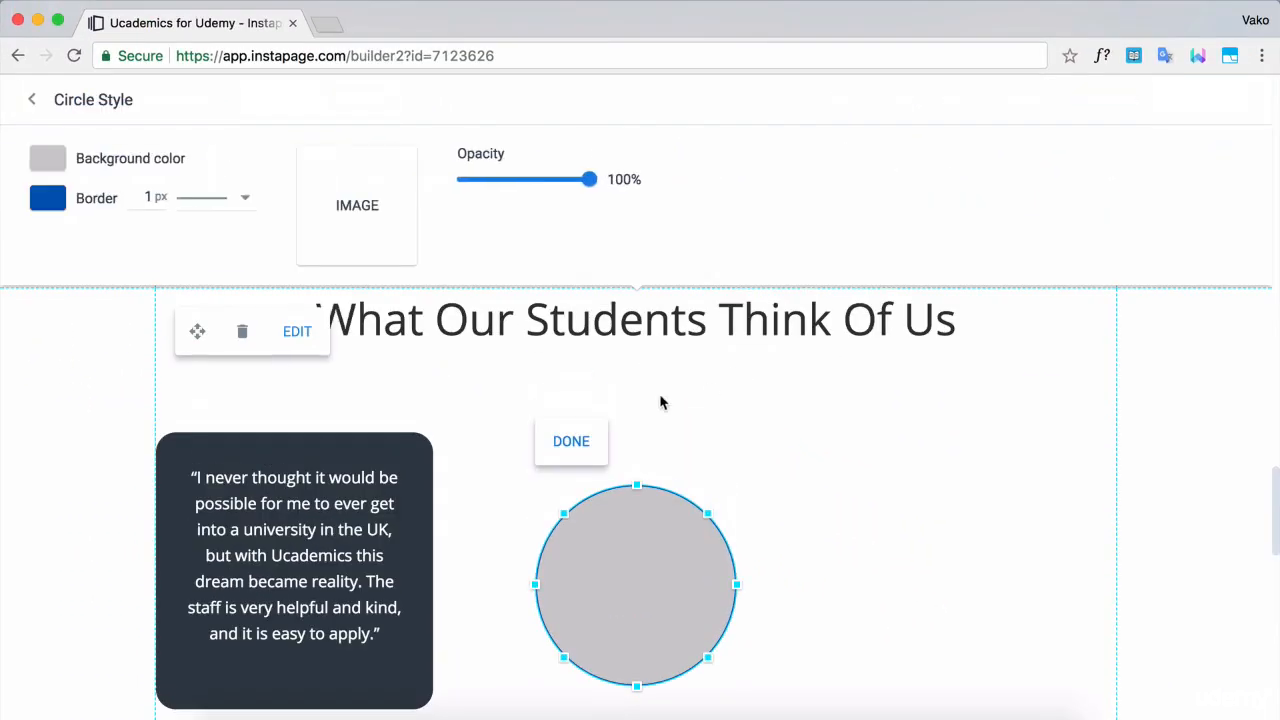
Fill the circle with the dark-haired woman's portrait from the Ucademics images and remove its border colour
{"action": "scroll", "coordinate": [345, 338], "scroll_direction": "down", "scroll_amount": 1}
{"action": "scroll", "coordinate": [380, 218], "scroll_direction": "up", "scroll_amount": 1}
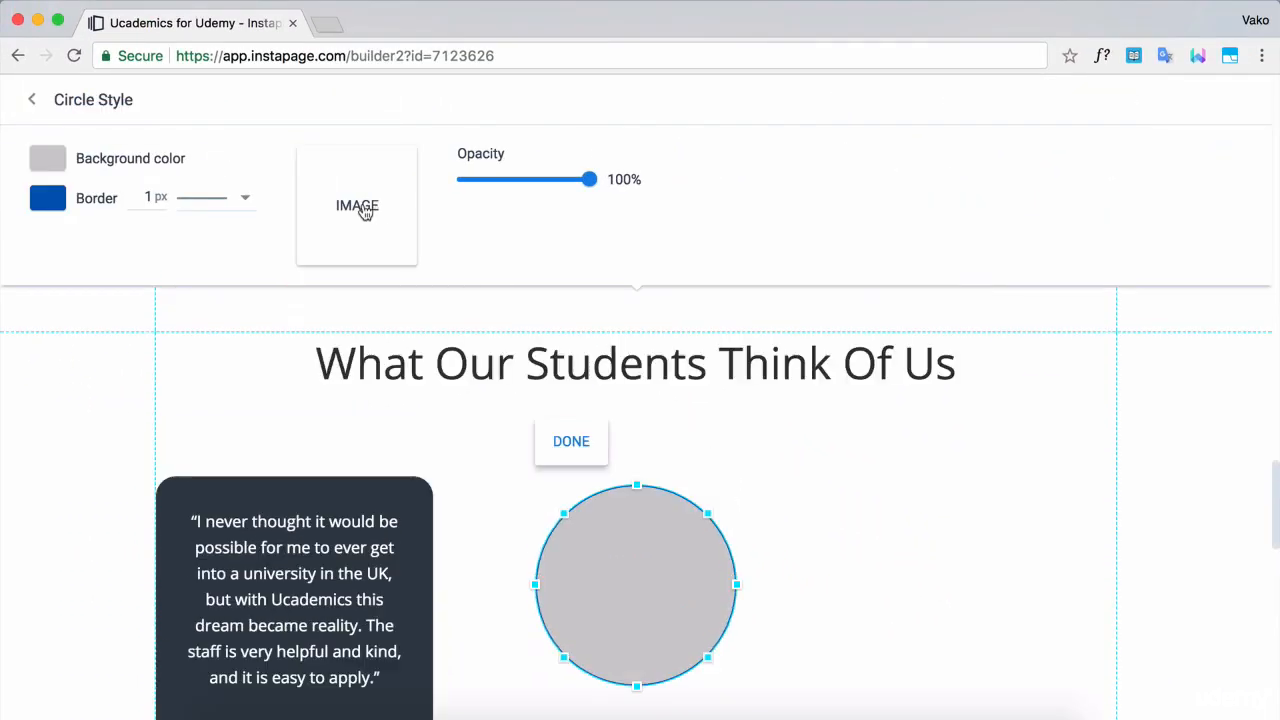
{"action": "left_click", "coordinate": [358, 206]}
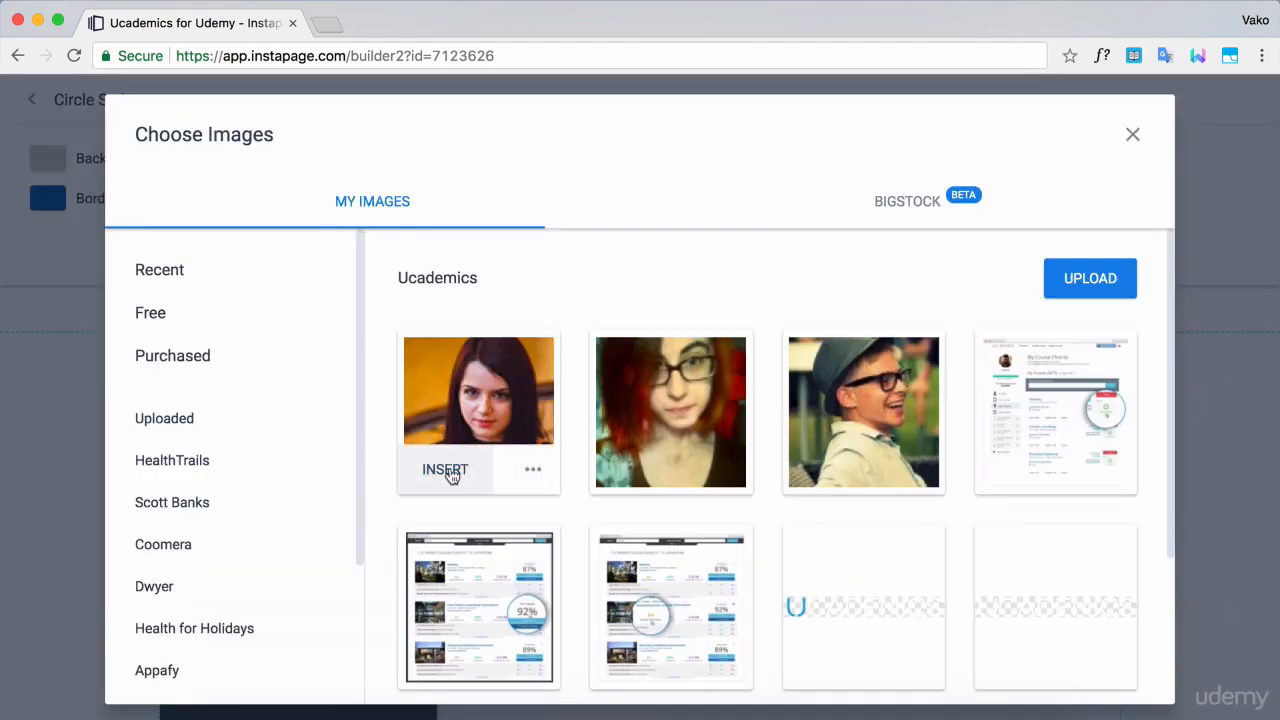
{"action": "left_click", "coordinate": [446, 470]}
{"action": "left_click", "coordinate": [47, 199]}
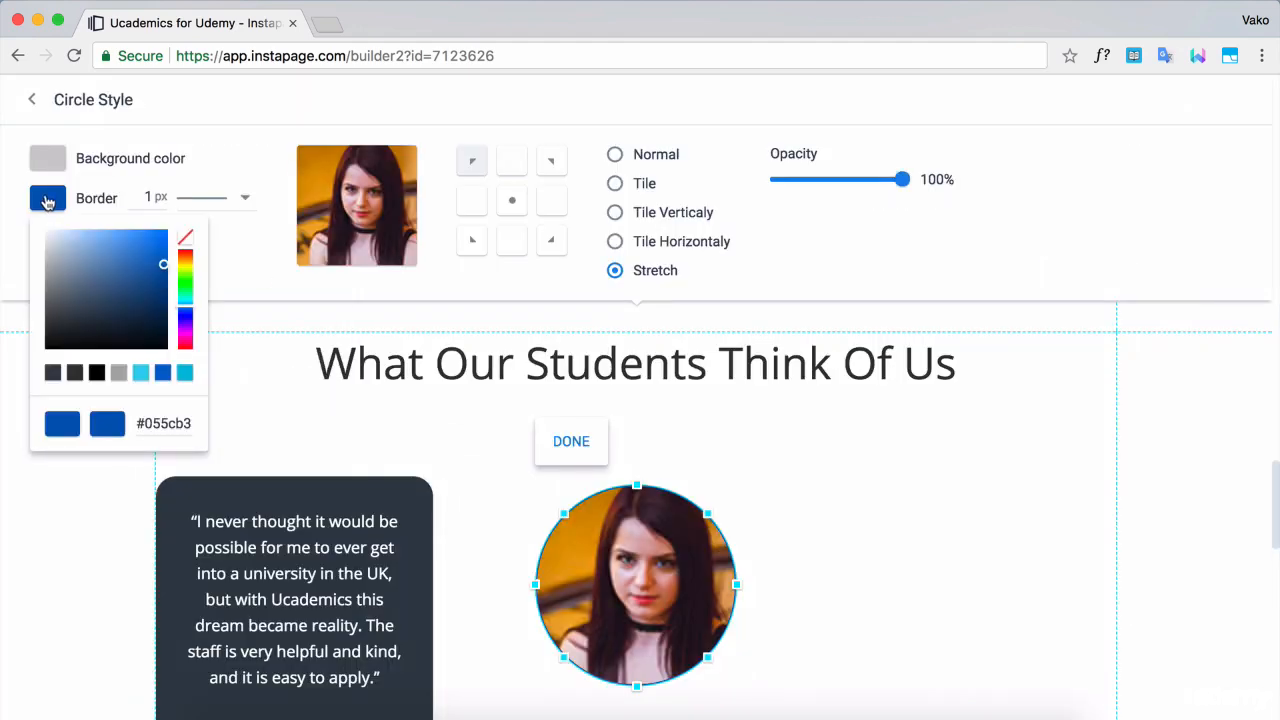
{"action": "left_click", "coordinate": [186, 243]}
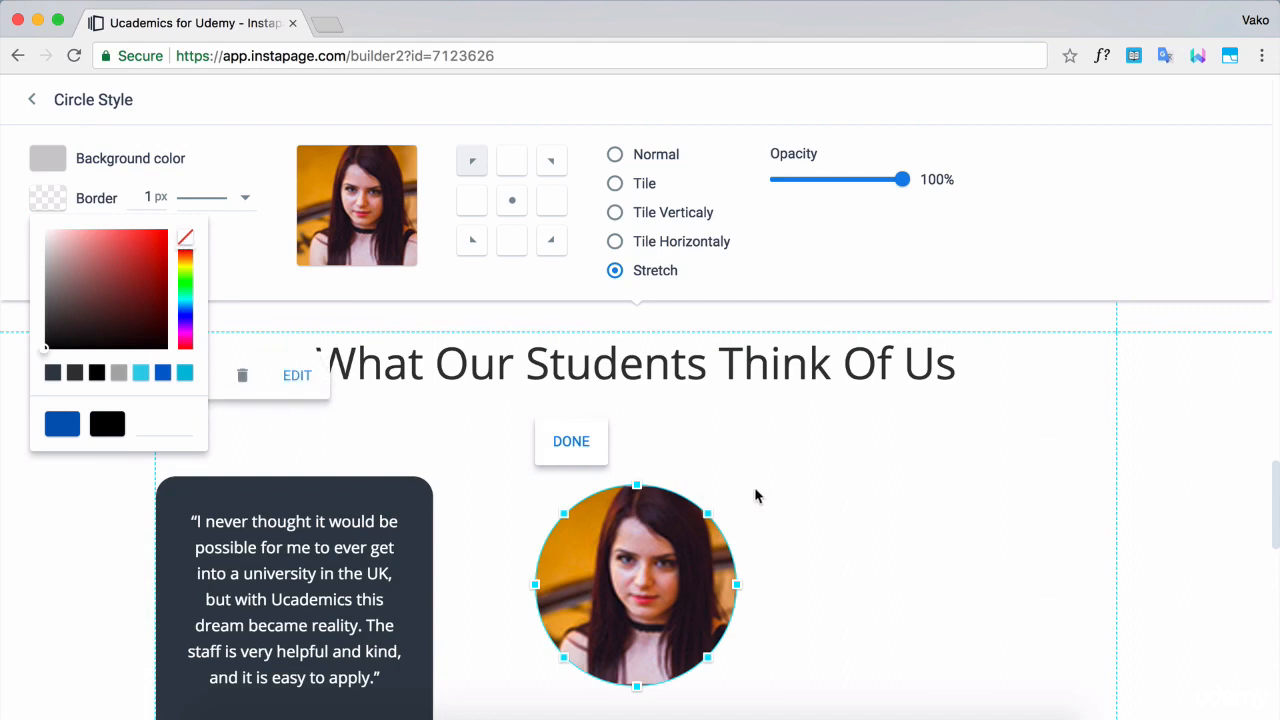
{"action": "left_click", "coordinate": [757, 492]}
{"action": "left_click", "coordinate": [684, 465]}
Shrink the circular portrait and centre it over the lower edge of the dark quote box
{"action": "left_click_drag", "start_coordinate": [735, 399], "coordinate": [594, 554]}
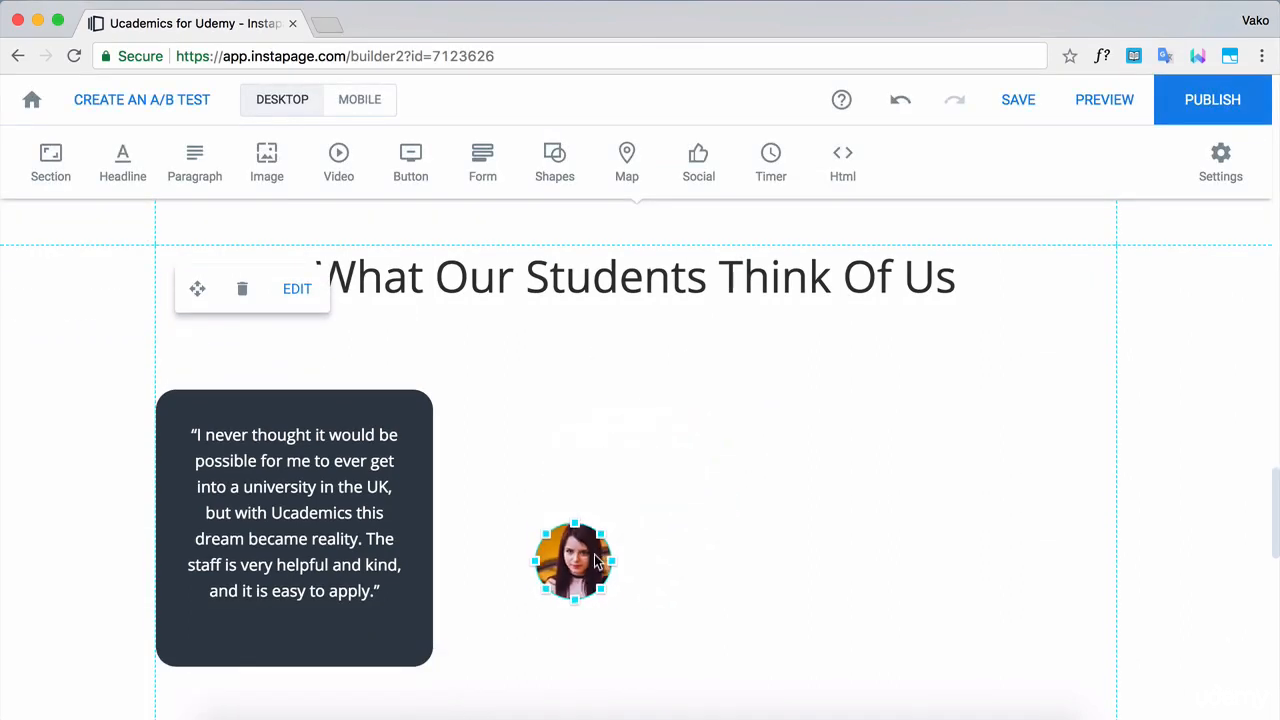
{"action": "scroll", "coordinate": [672, 557], "scroll_direction": "down", "scroll_amount": 1}
{"action": "left_click_drag", "start_coordinate": [599, 449], "coordinate": [313, 557]}
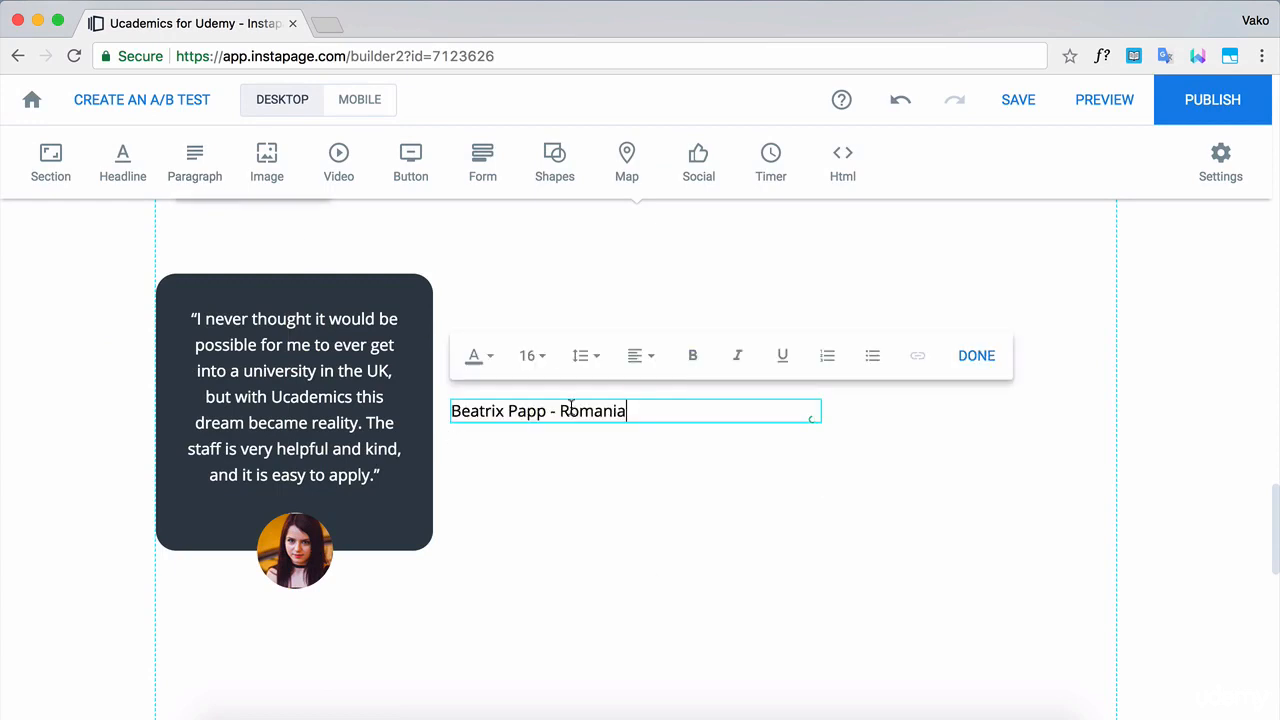
Format the student's bold name and "Romania" as two centred lines, and place the narrowed caption beneath the portrait
{"action": "left_click", "coordinate": [641, 371]}
{"action": "left_click", "coordinate": [645, 459]}
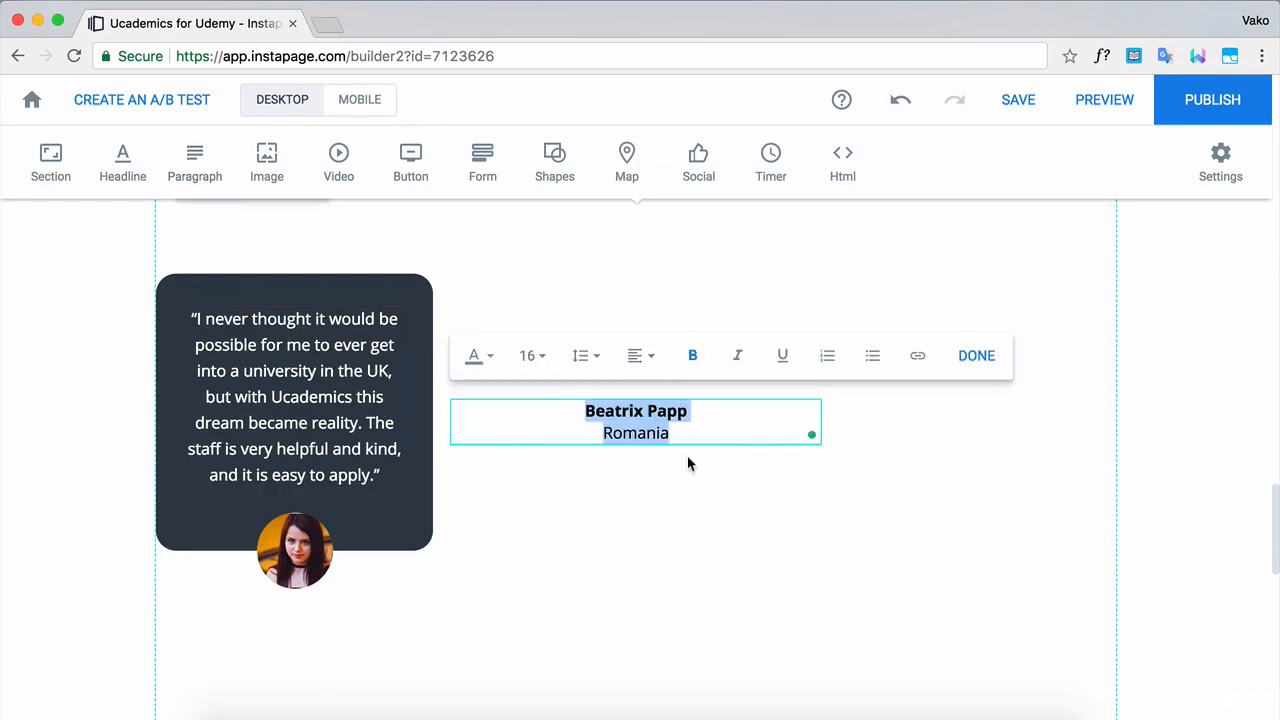
{"action": "left_click", "coordinate": [688, 463]}
{"action": "left_click_drag", "start_coordinate": [821, 422], "coordinate": [757, 422]}
{"action": "left_click_drag", "start_coordinate": [576, 422], "coordinate": [357, 632]}
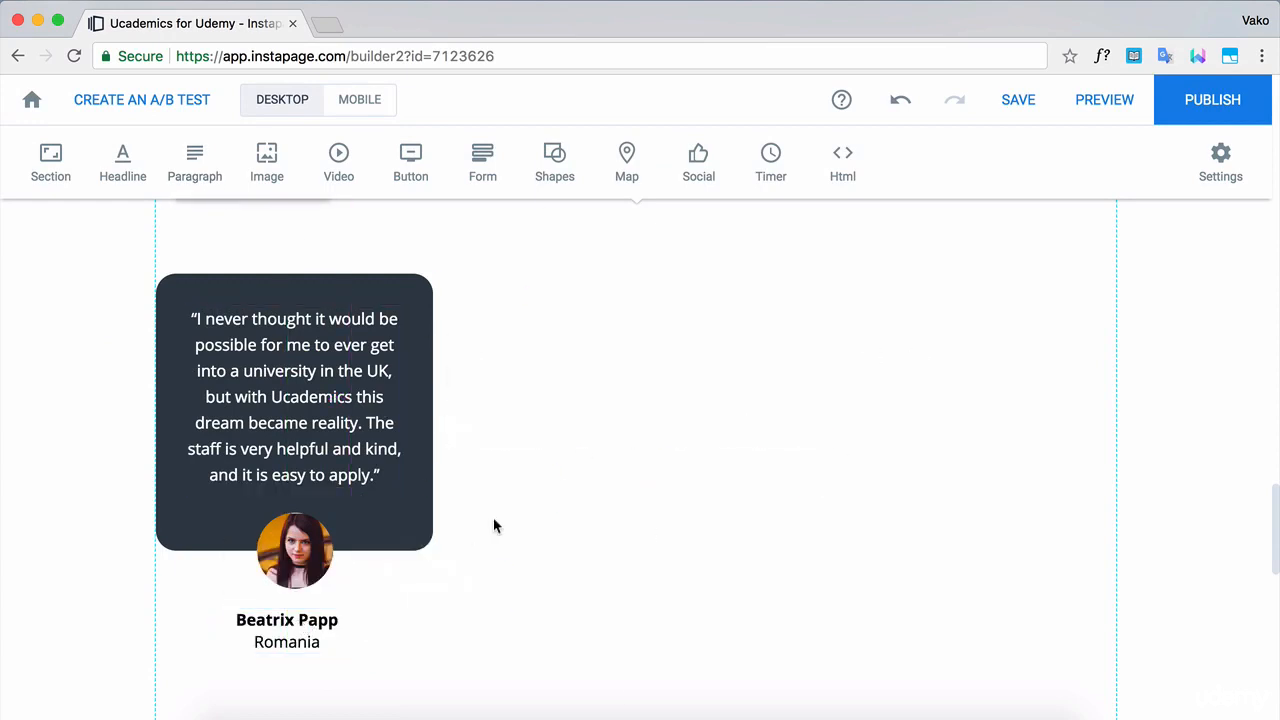
Align the quote box, testimonial text, portrait and caption on a common vertical centre line
{"action": "left_click_drag", "start_coordinate": [525, 278], "coordinate": [195, 662]}
{"action": "left_click", "coordinate": [192, 694]}
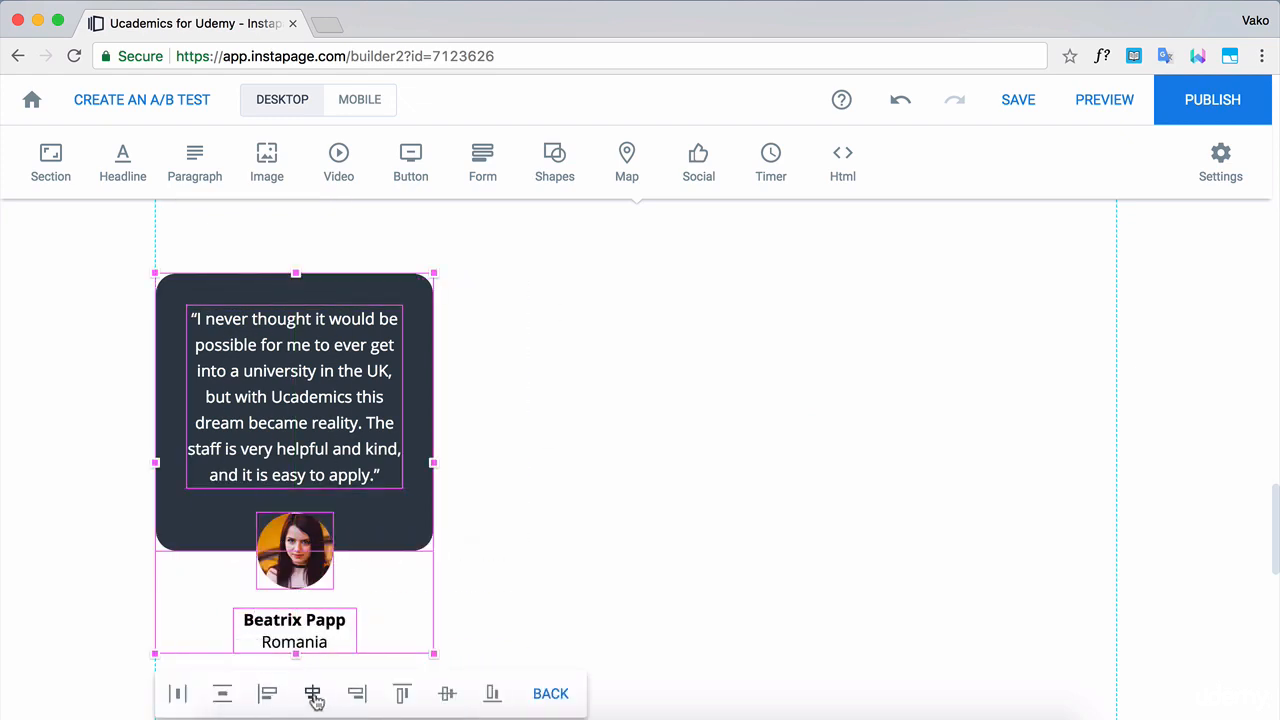
{"action": "left_click", "coordinate": [451, 696]}
{"action": "left_click", "coordinate": [593, 484]}
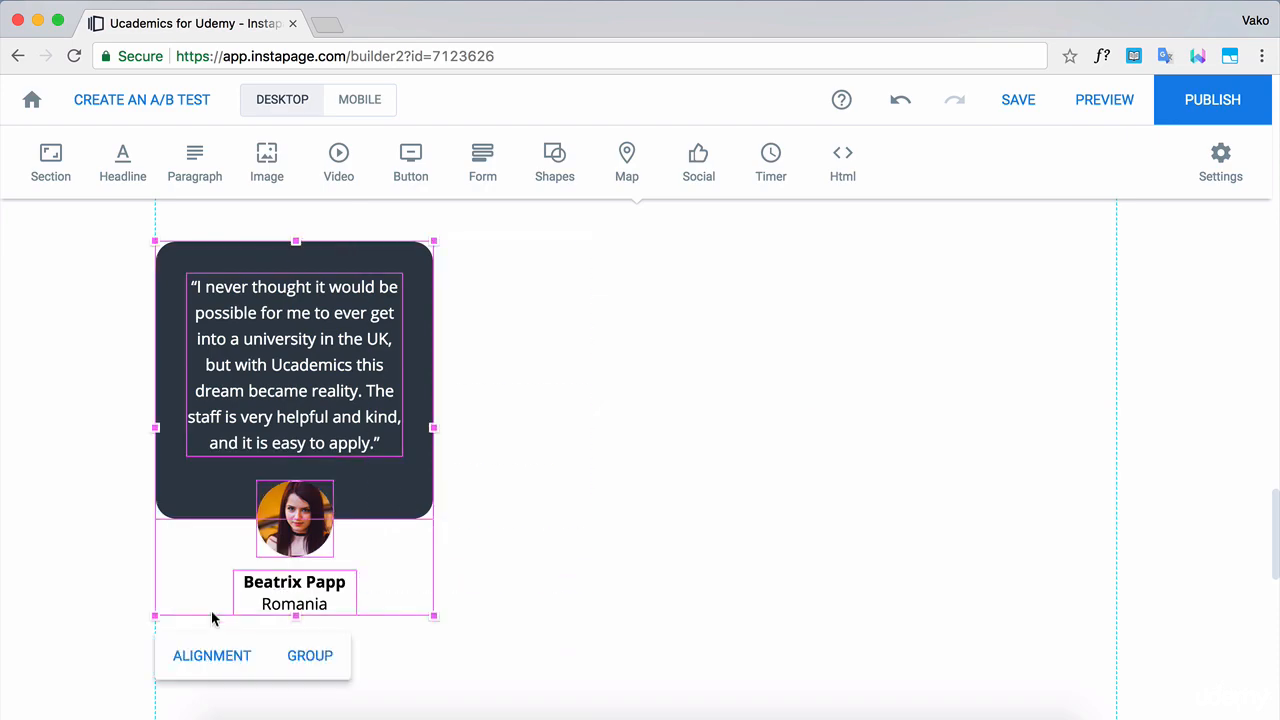
Paste two copies of the testimonial beside the original to form an evenly spaced row of three
{"action": "scroll", "coordinate": [560, 395], "scroll_direction": "up", "scroll_amount": 1}
{"action": "key", "text": "super+v"}
{"action": "left_click_drag", "start_coordinate": [603, 371], "coordinate": [647, 371]}
{"action": "key", "text": "super+v"}
{"action": "left_click_drag", "start_coordinate": [890, 325], "coordinate": [1000, 382]}
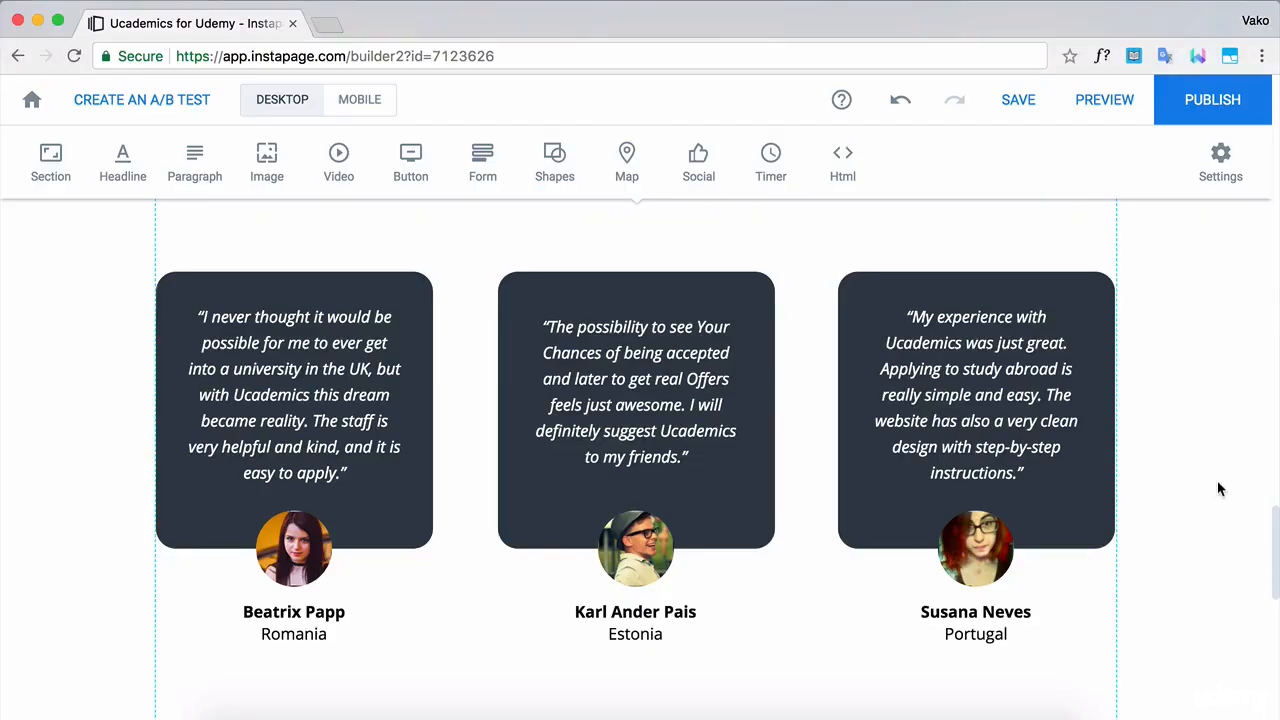
Copy the email form with the "Find Your Course Now" button from the hero into the empty last section, centred horizontally
{"action": "scroll", "coordinate": [1217, 477], "scroll_direction": "up", "scroll_amount": 15}
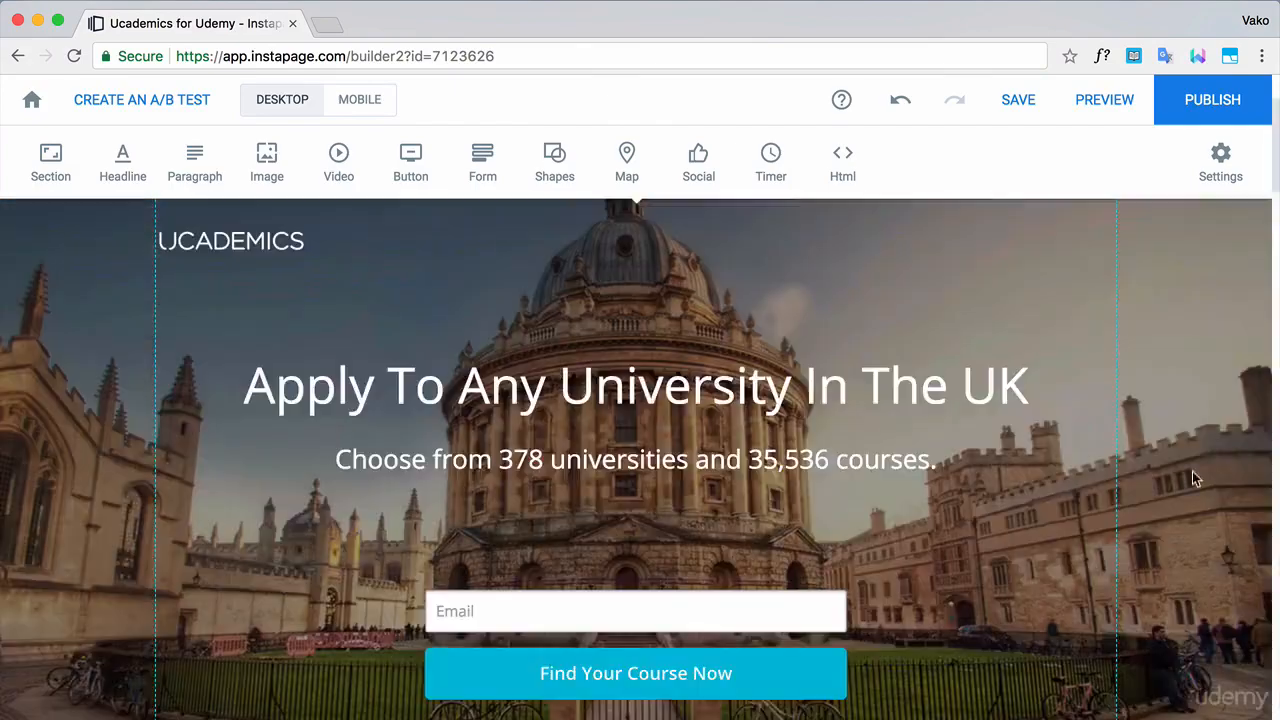
{"action": "left_click", "coordinate": [716, 631]}
{"action": "scroll", "coordinate": [861, 554], "scroll_direction": "down", "scroll_amount": 20}
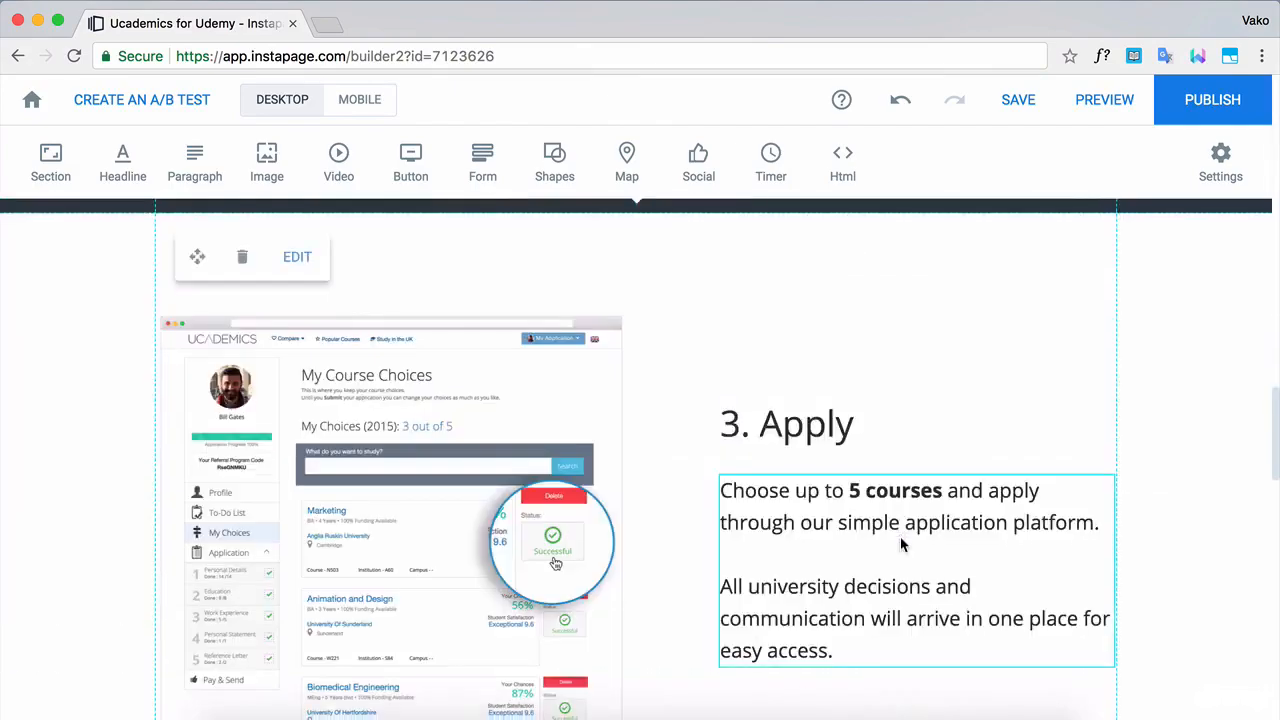
{"action": "key", "text": "super+v"}
{"action": "scroll", "coordinate": [726, 543], "scroll_direction": "down", "scroll_amount": 1}
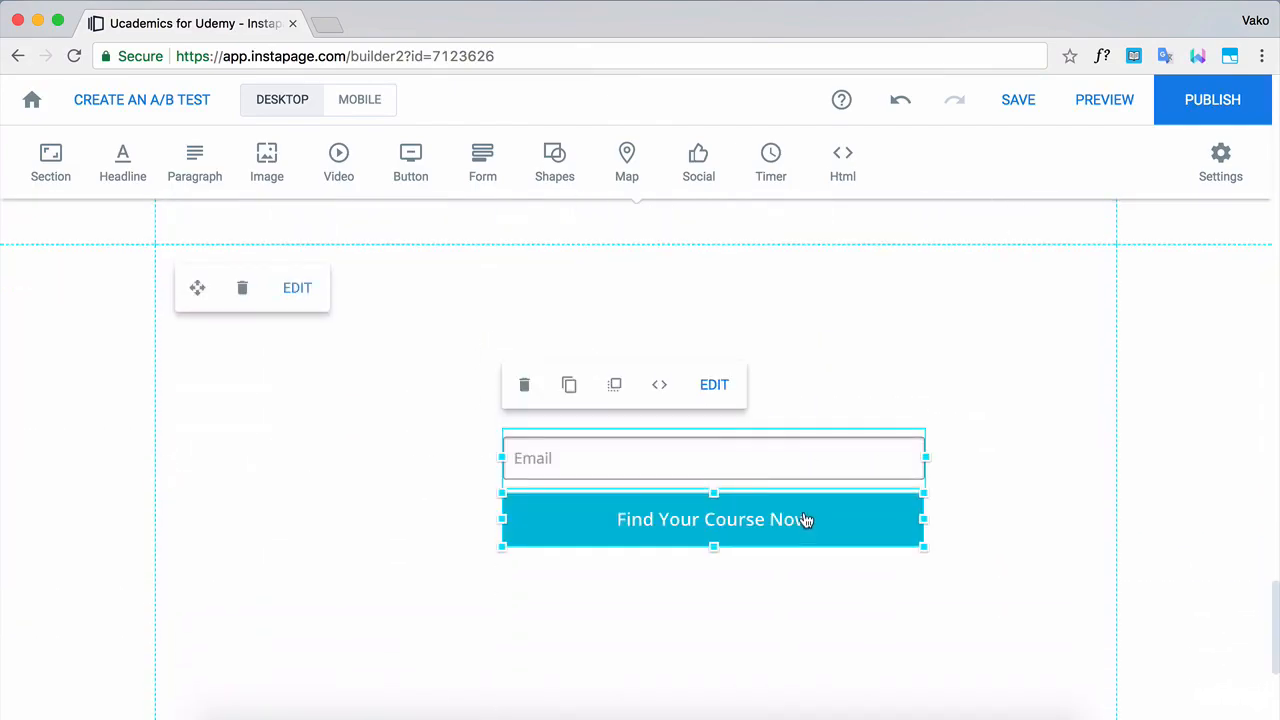
{"action": "left_click_drag", "start_coordinate": [788, 455], "coordinate": [719, 566]}
{"action": "left_click", "coordinate": [582, 356]}
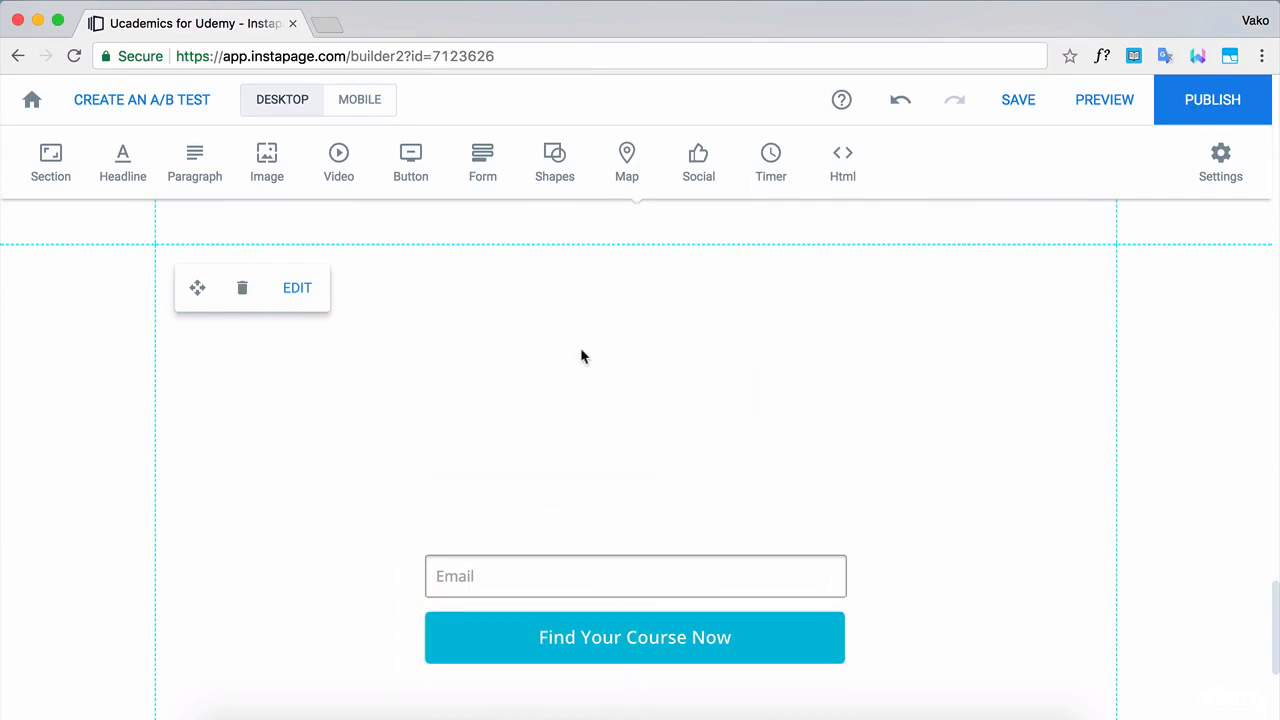
Add a headline reading "Apply For Free" above the copied email form
{"action": "left_click", "coordinate": [123, 160]}
{"action": "double_click", "coordinate": [637, 420]}
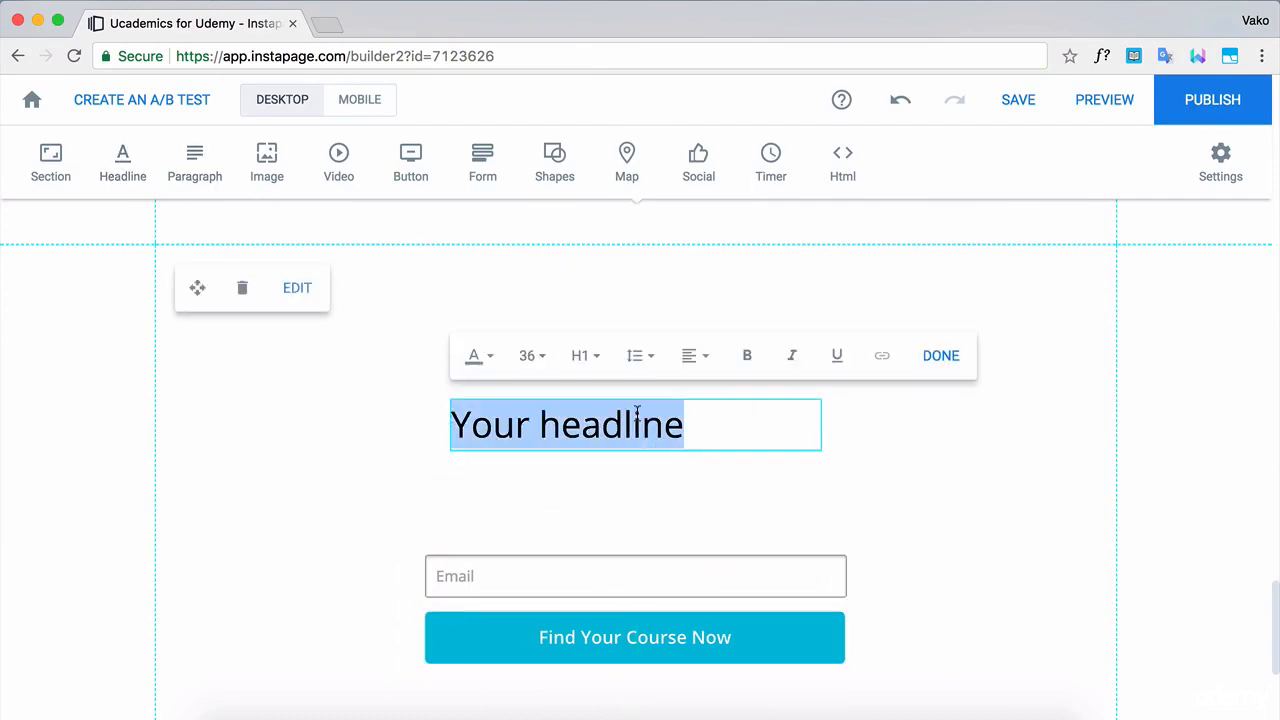
{"action": "type", "text": "Apply For"}
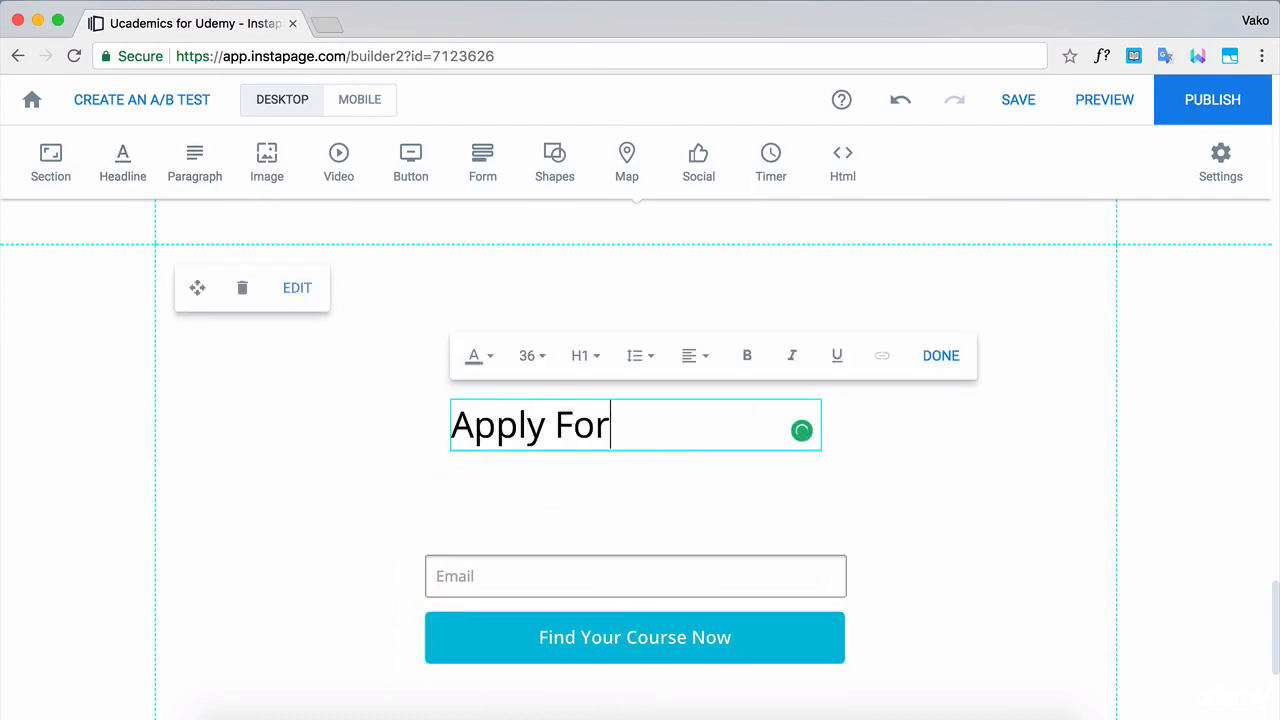
{"action": "type", "text": " Free"}
Set the "Apply For Free" headline to size 44 with centred text and move it near the section's upper edge
{"action": "key", "text": "ctrl+a"}
{"action": "left_click", "coordinate": [529, 356]}
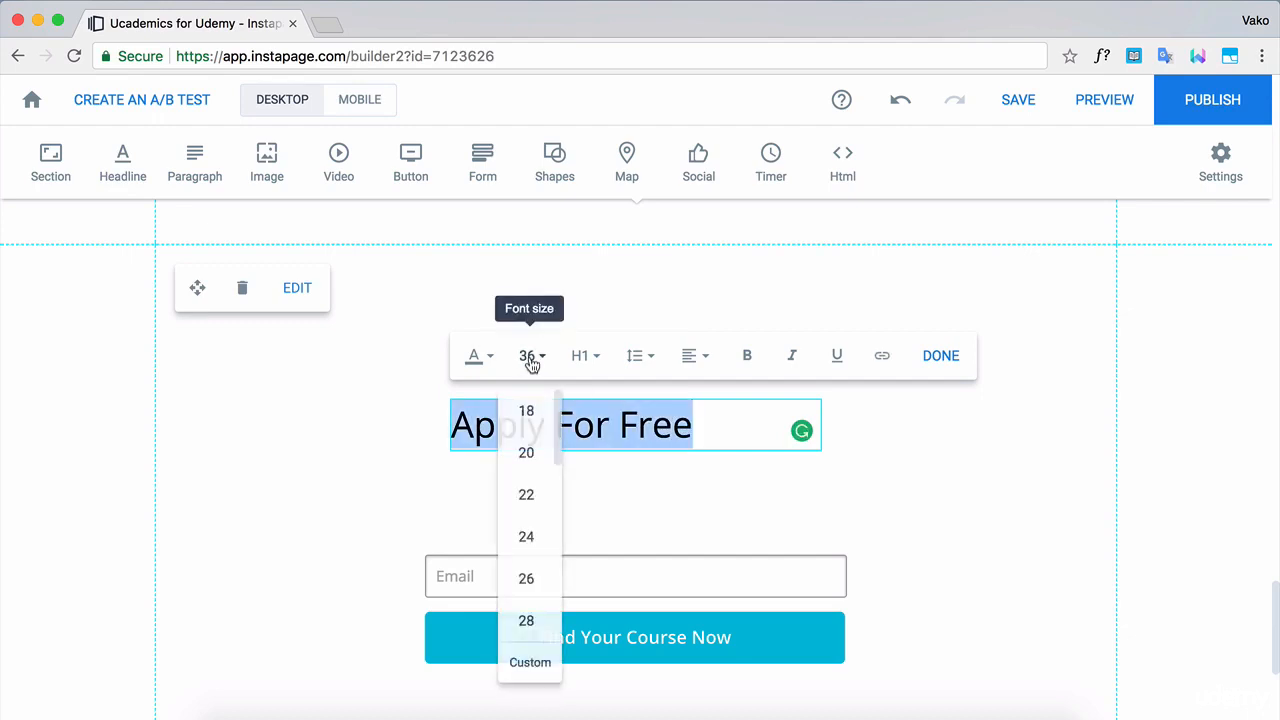
{"action": "left_click", "coordinate": [527, 474]}
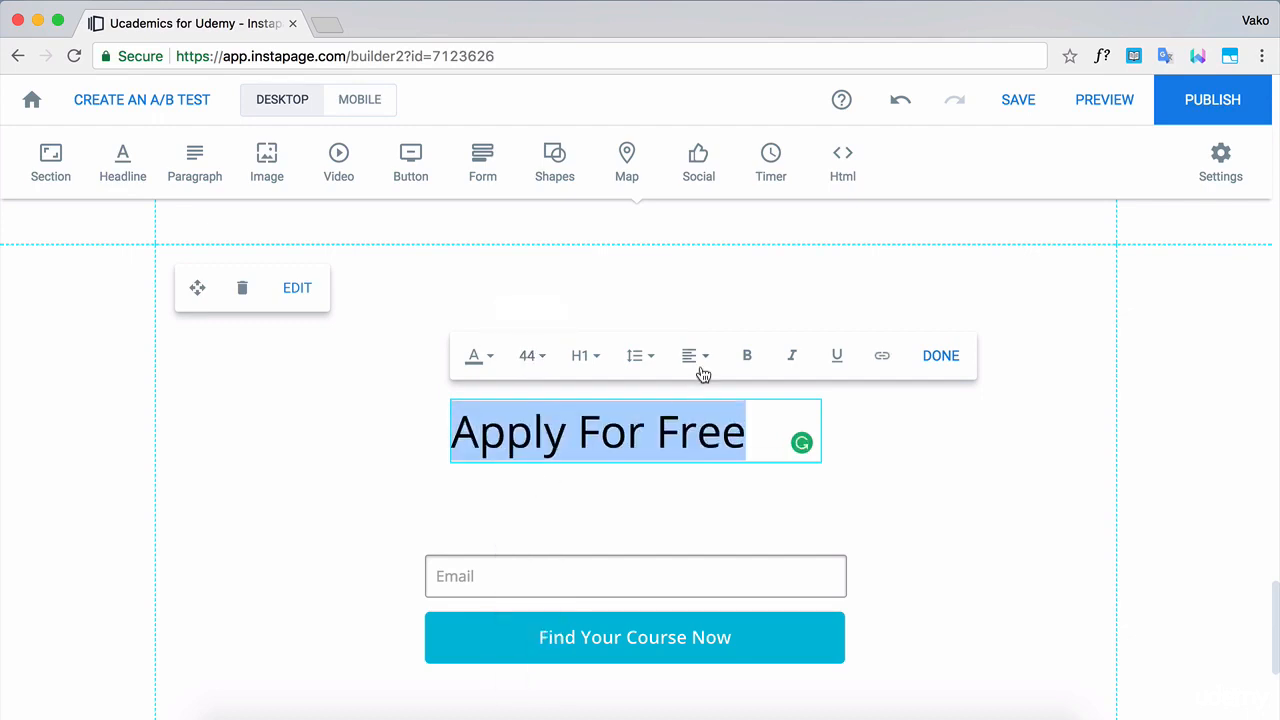
{"action": "left_click", "coordinate": [695, 357]}
{"action": "left_click", "coordinate": [700, 450]}
{"action": "left_click", "coordinate": [937, 474]}
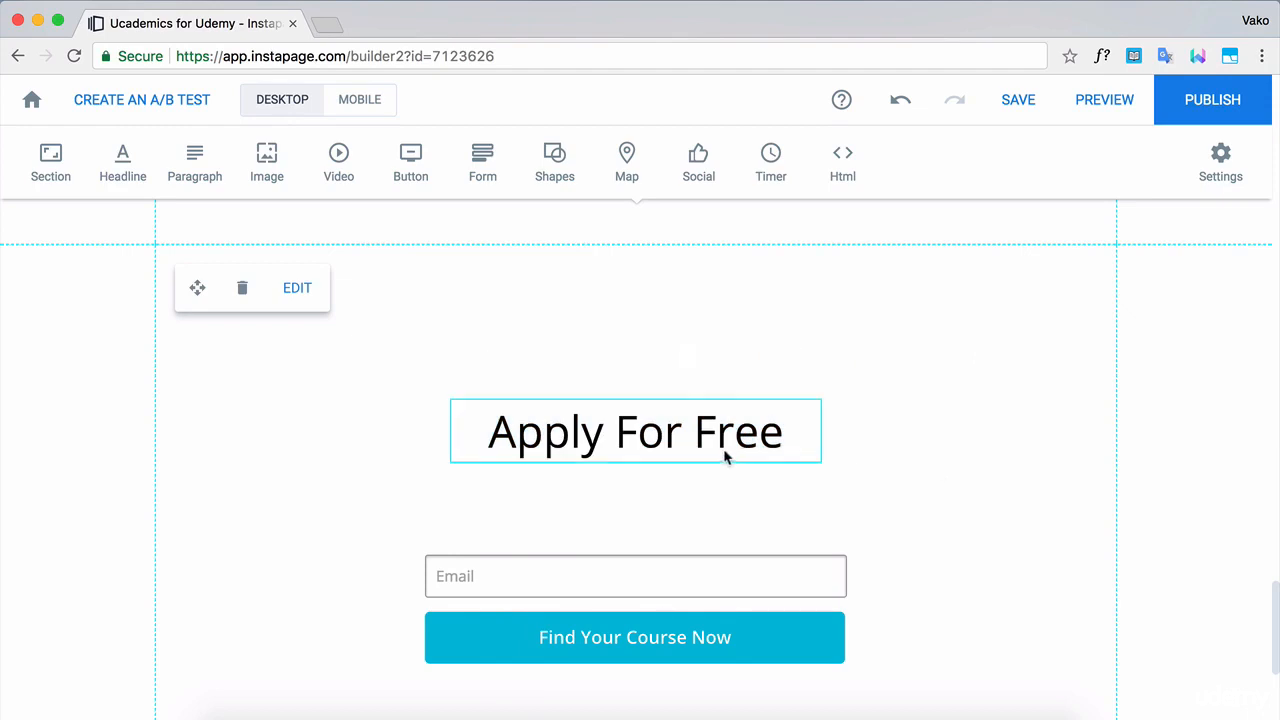
{"action": "left_click_drag", "start_coordinate": [724, 450], "coordinate": [716, 345]}
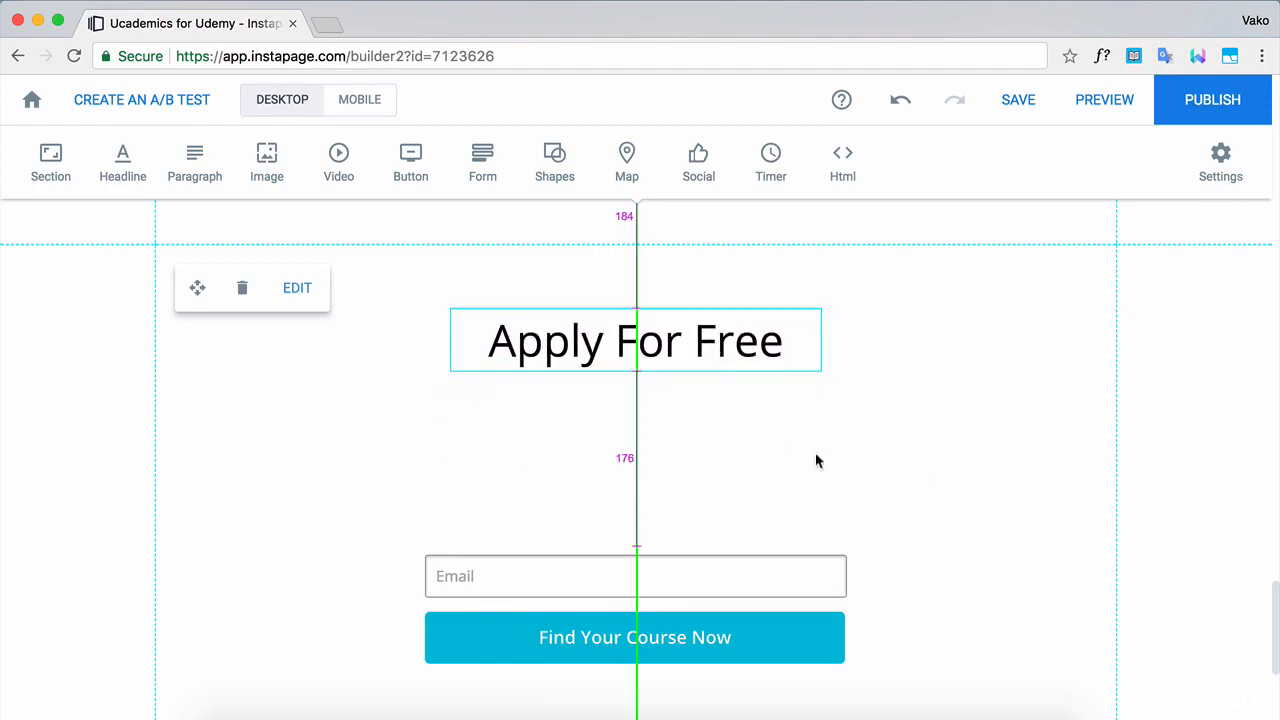
Set the background of the "Apply For Free" section to a soft coral red
{"action": "left_click", "coordinate": [298, 289]}
{"action": "left_click", "coordinate": [50, 162]}
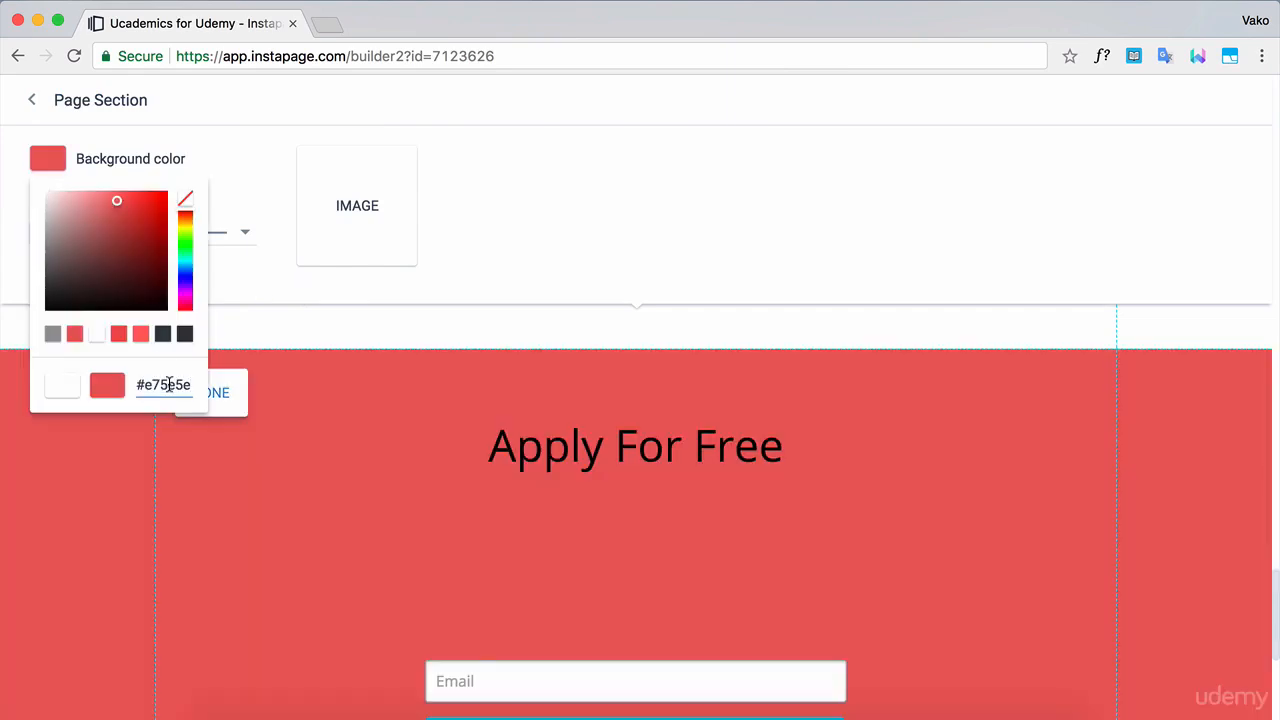
{"action": "left_click", "coordinate": [335, 514]}
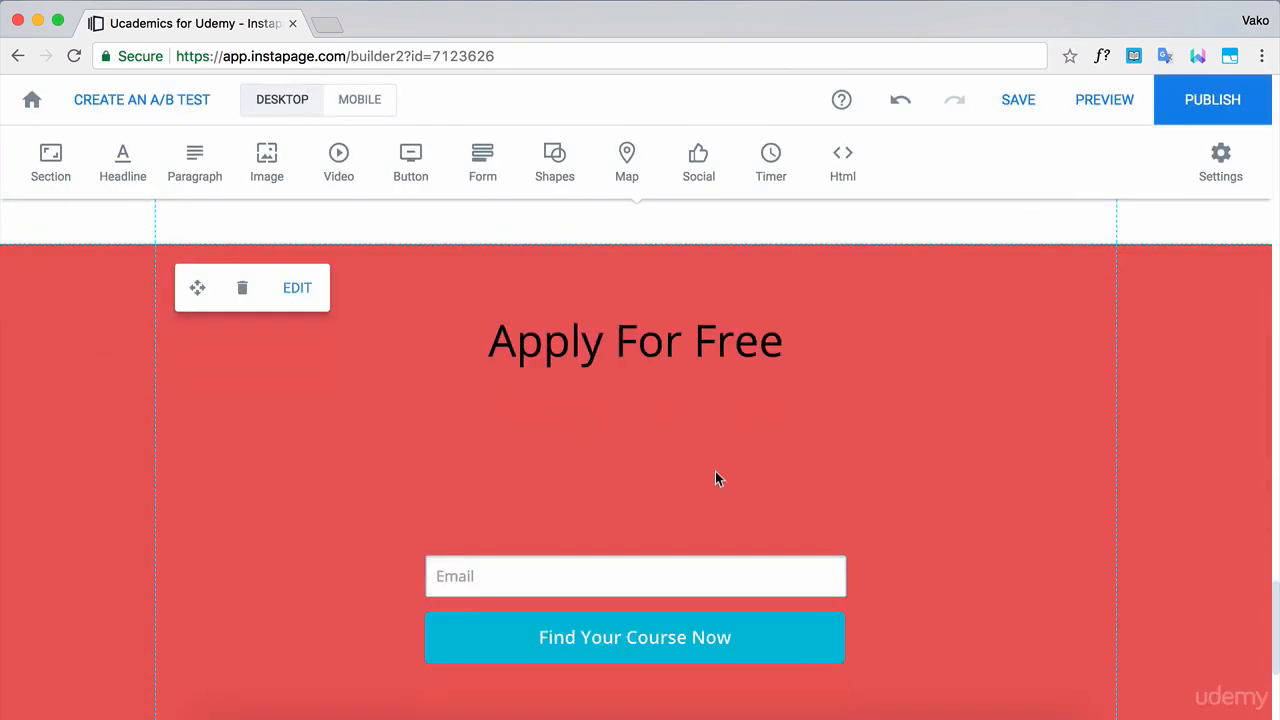
Make the "Apply For Free" headline white and bold, and move the email form slightly closer to it
{"action": "left_click", "coordinate": [705, 352]}
{"action": "left_click", "coordinate": [700, 348]}
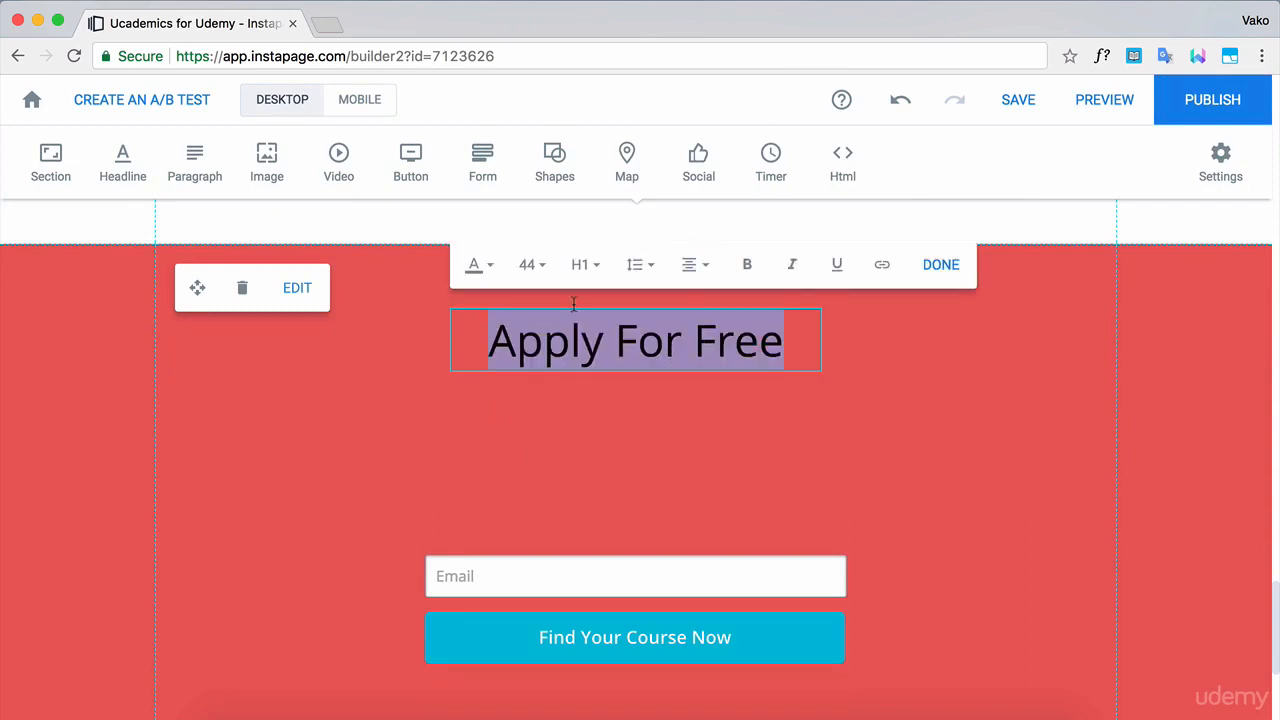
{"action": "left_click", "coordinate": [480, 264]}
{"action": "left_click_drag", "start_coordinate": [502, 351], "coordinate": [409, 277]}
{"action": "left_click", "coordinate": [409, 277]}
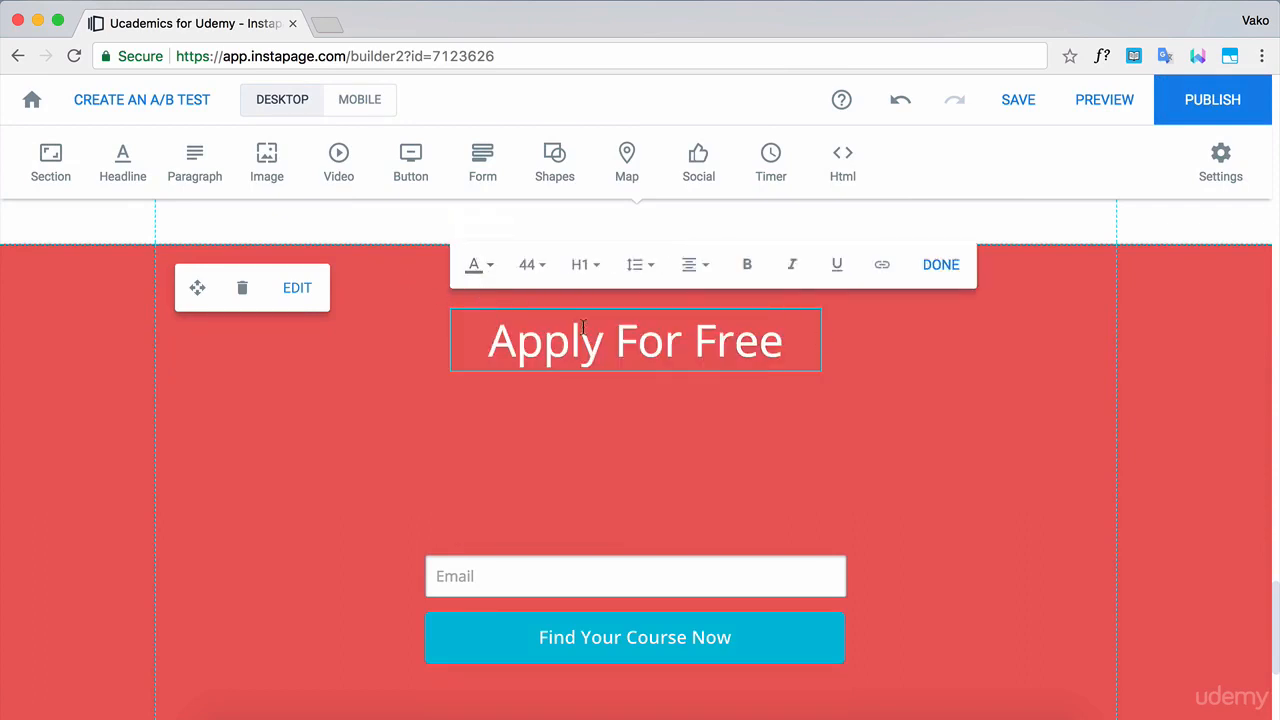
{"action": "triple_click", "coordinate": [653, 338]}
{"action": "key", "text": "super+b"}
{"action": "left_click", "coordinate": [700, 425]}
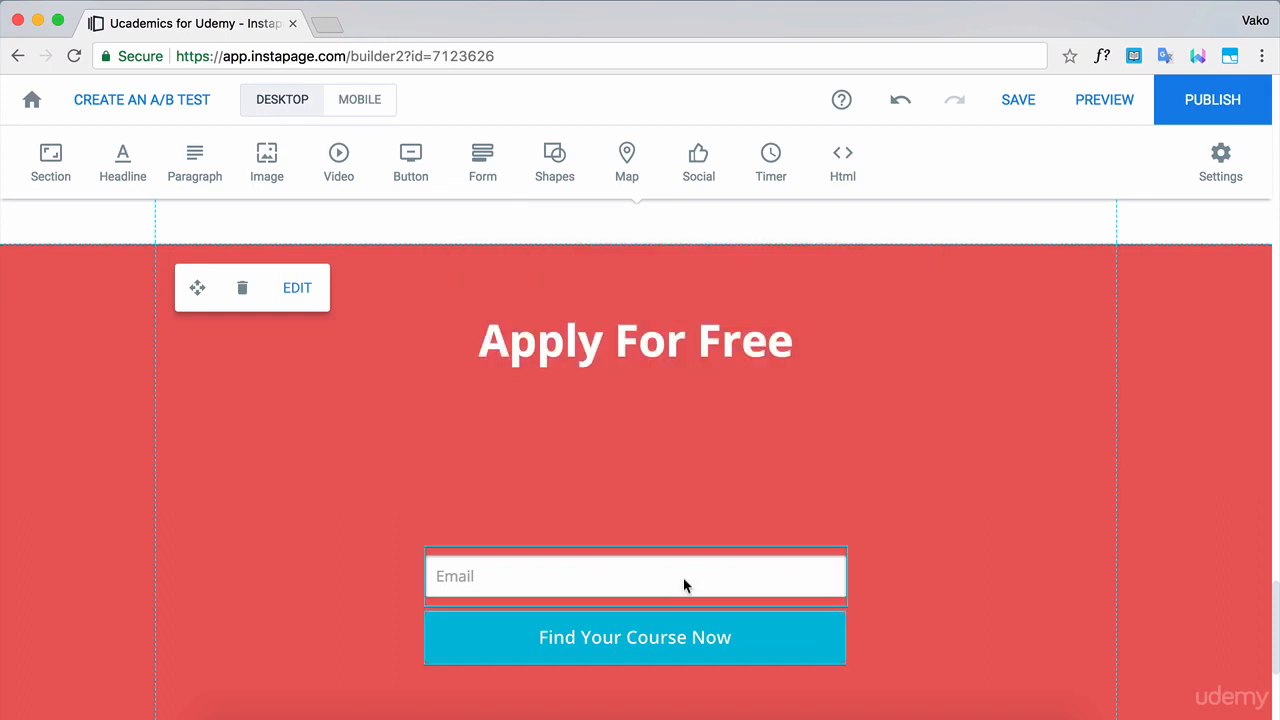
{"action": "left_click_drag", "start_coordinate": [683, 577], "coordinate": [681, 560]}
{"action": "left_click", "coordinate": [686, 374]}
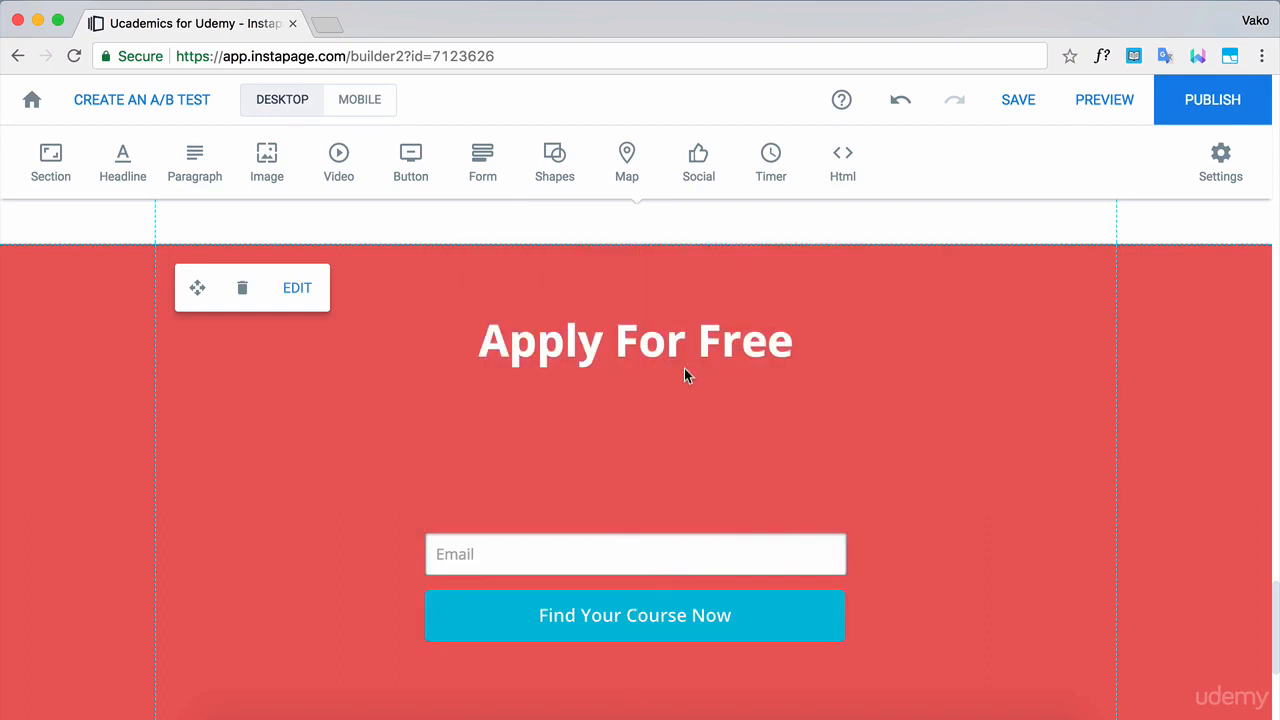
Try pure red #ff0000 as the background colour of the "Apply For Free" section
{"action": "left_click", "coordinate": [297, 289]}
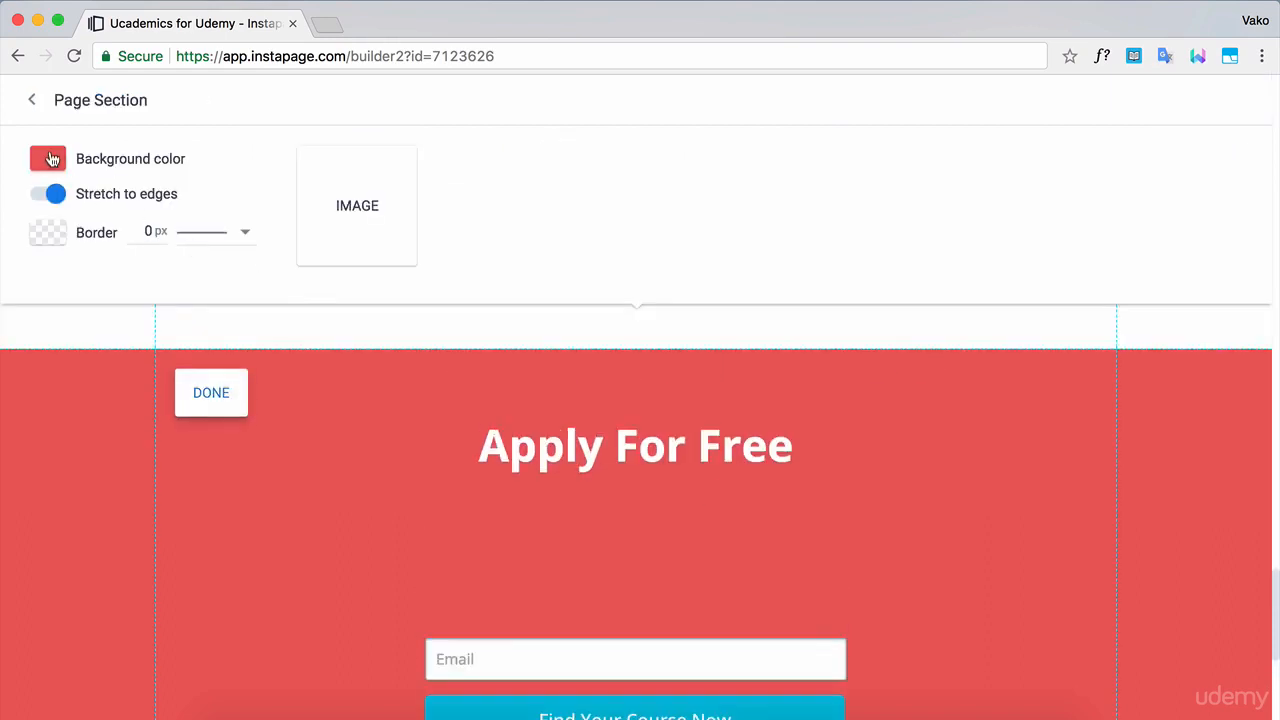
{"action": "left_click", "coordinate": [48, 159]}
{"action": "left_click_drag", "start_coordinate": [118, 208], "coordinate": [336, 97]}
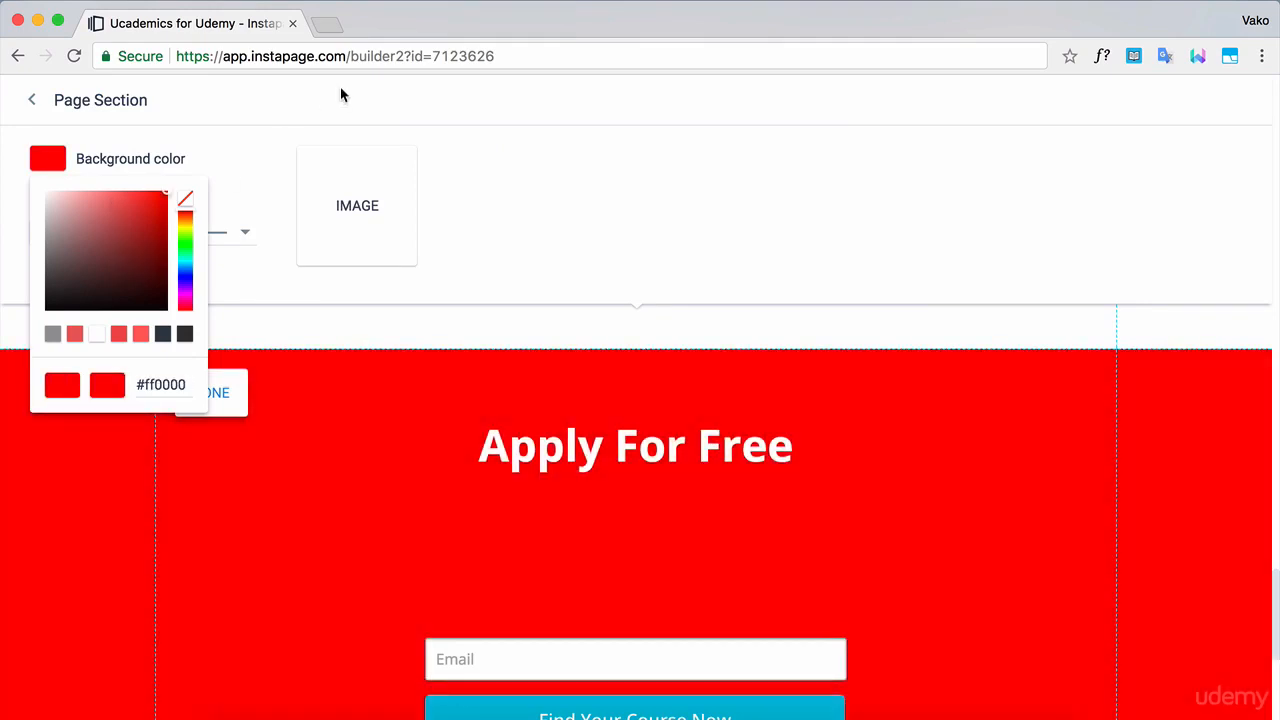
{"action": "left_click", "coordinate": [341, 96]}
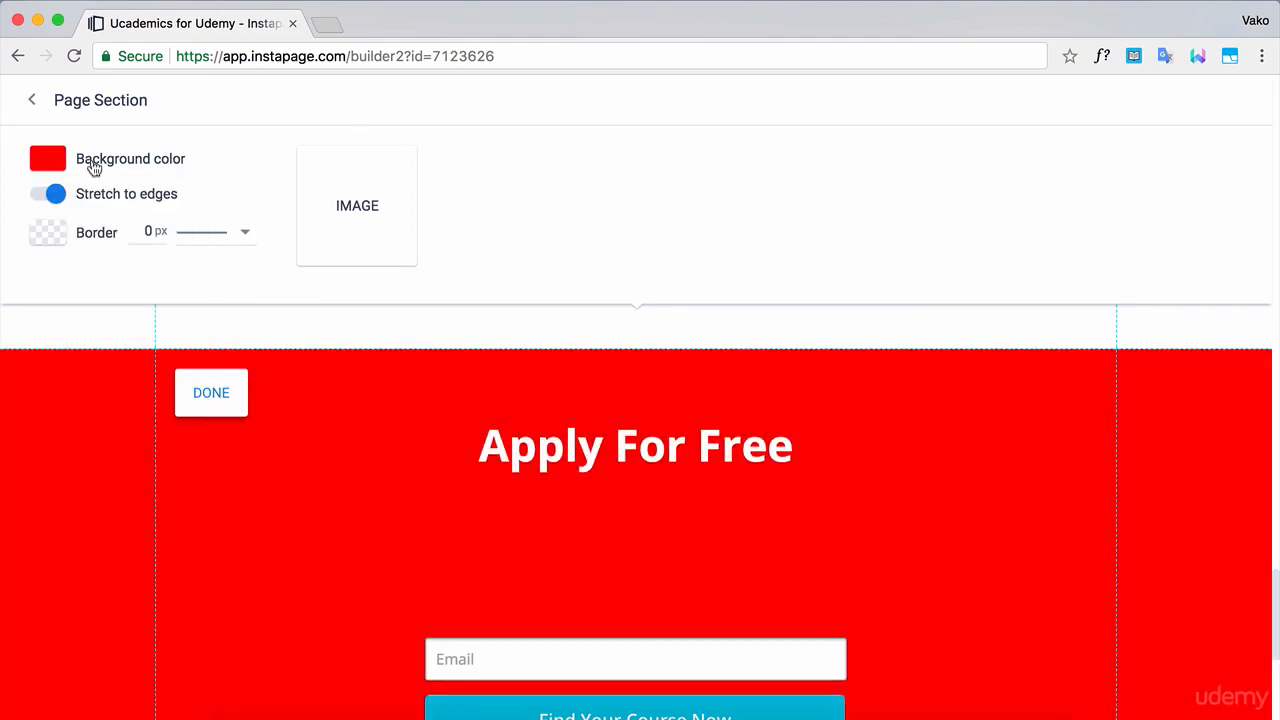
{"action": "left_click", "coordinate": [48, 164]}
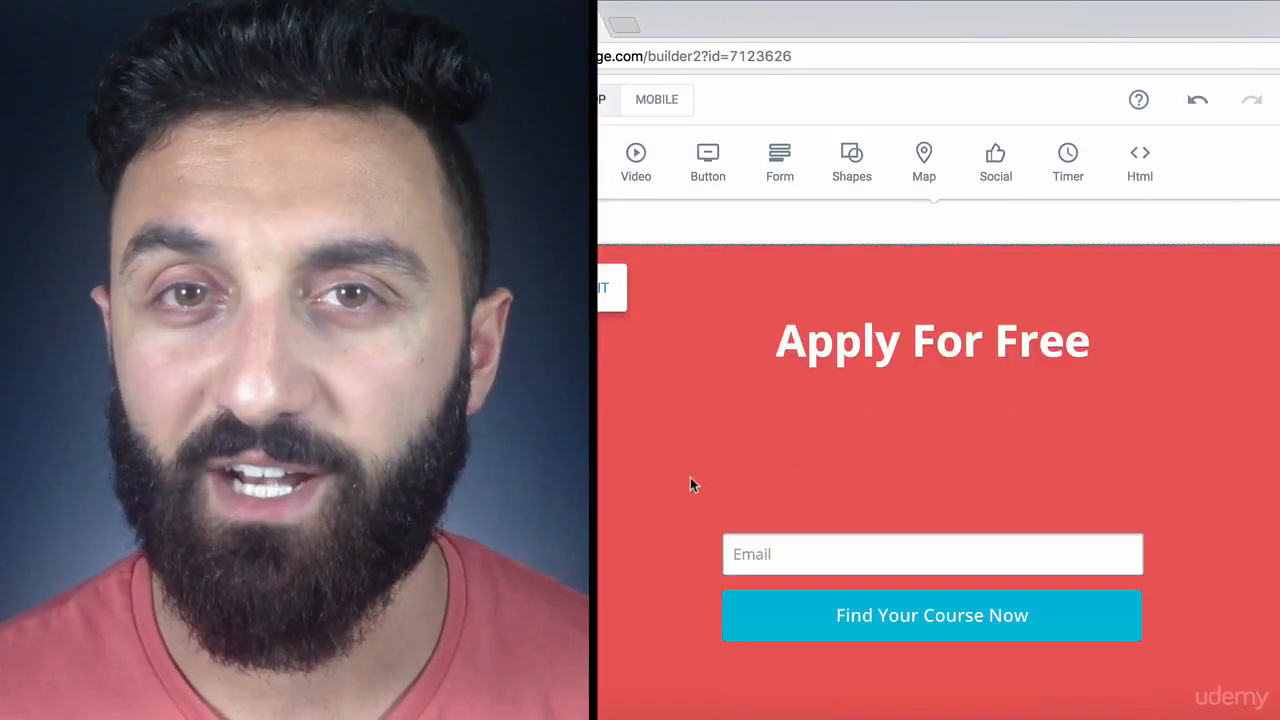
Insert a paragraph, widen it and centre it between the "Apply For Free" headline and the email form
{"action": "scroll", "coordinate": [1268, 457], "scroll_direction": "down", "scroll_amount": 1}
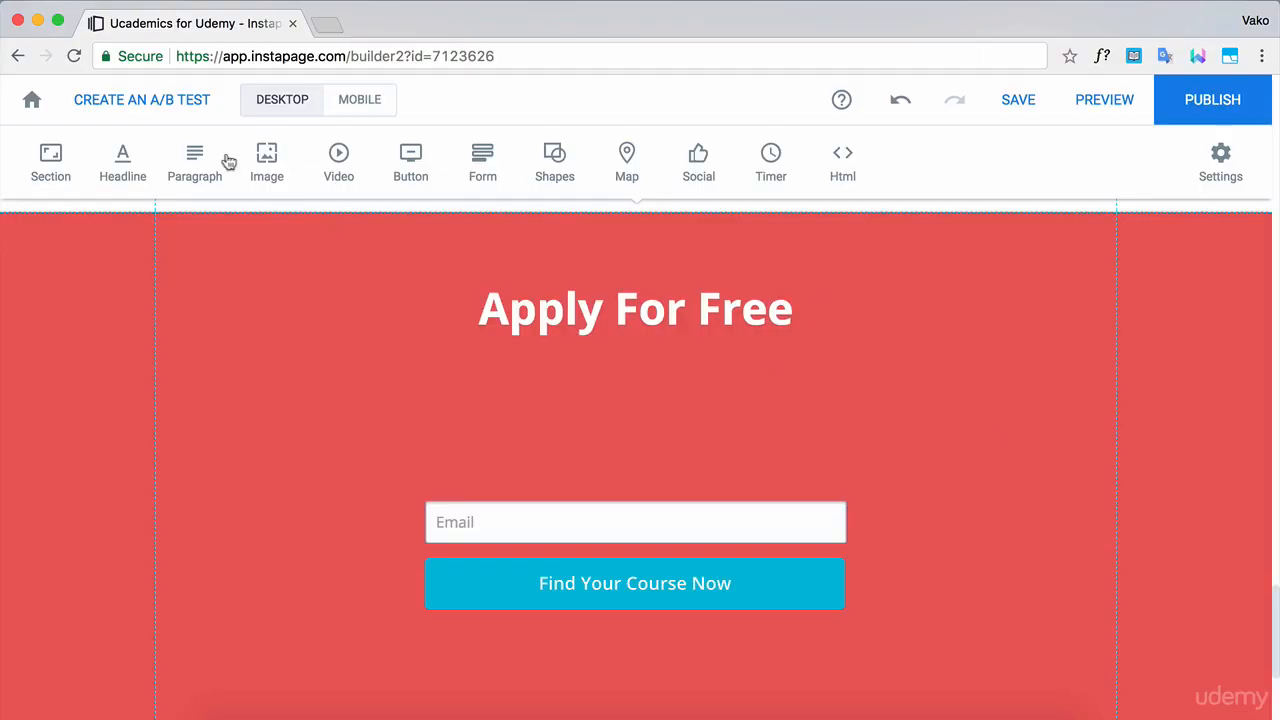
{"action": "left_click", "coordinate": [195, 155]}
{"action": "left_click_drag", "start_coordinate": [823, 442], "coordinate": [1101, 443]}
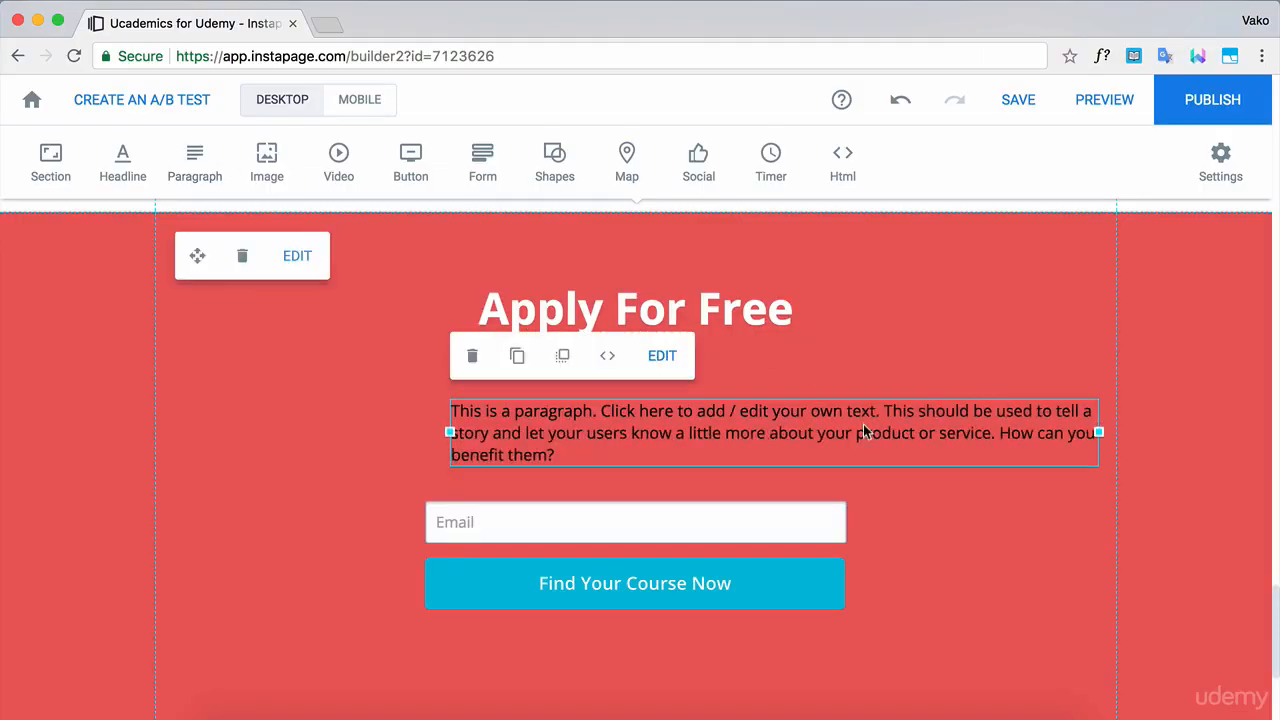
{"action": "left_click_drag", "start_coordinate": [888, 434], "coordinate": [763, 402]}
{"action": "left_click", "coordinate": [986, 517]}
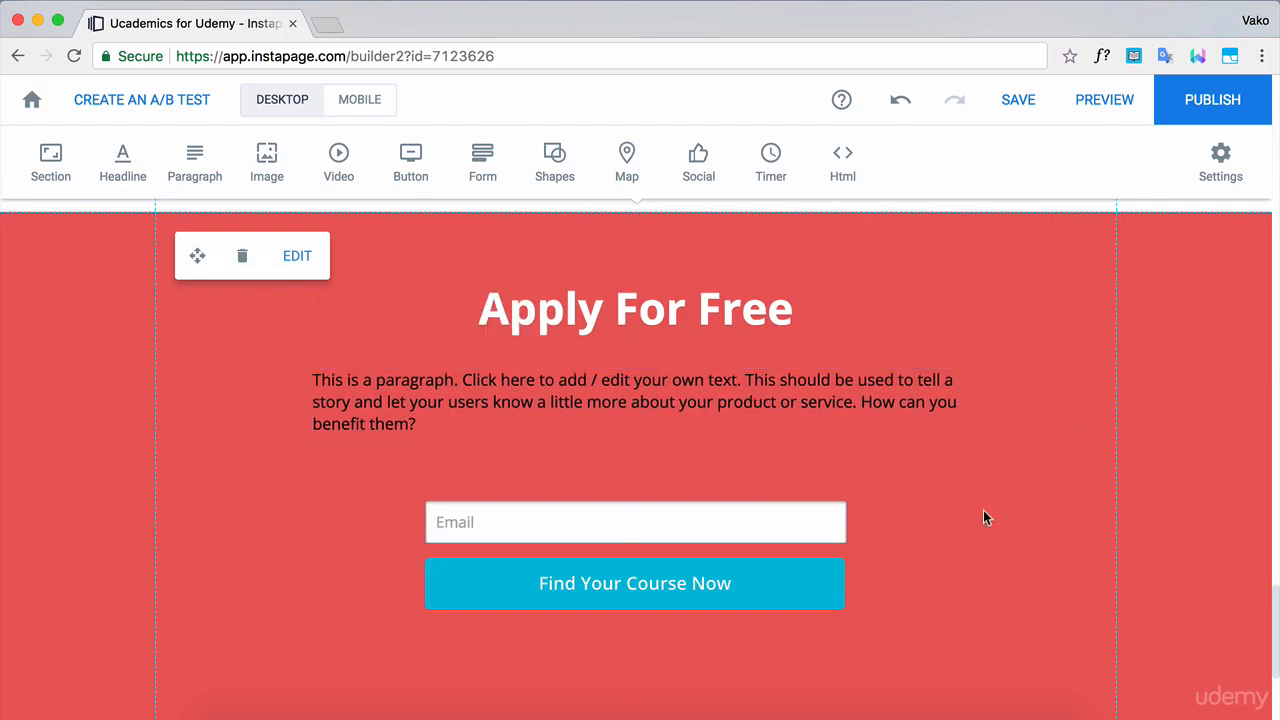
Replace the placeholder paragraph with "Apply by 31 of August to start your studies this September."
{"action": "double_click", "coordinate": [849, 377]}
{"action": "type", "text": "Apply by 31 of August to start your studies this September."}
{"action": "key", "text": "cmd+a"}
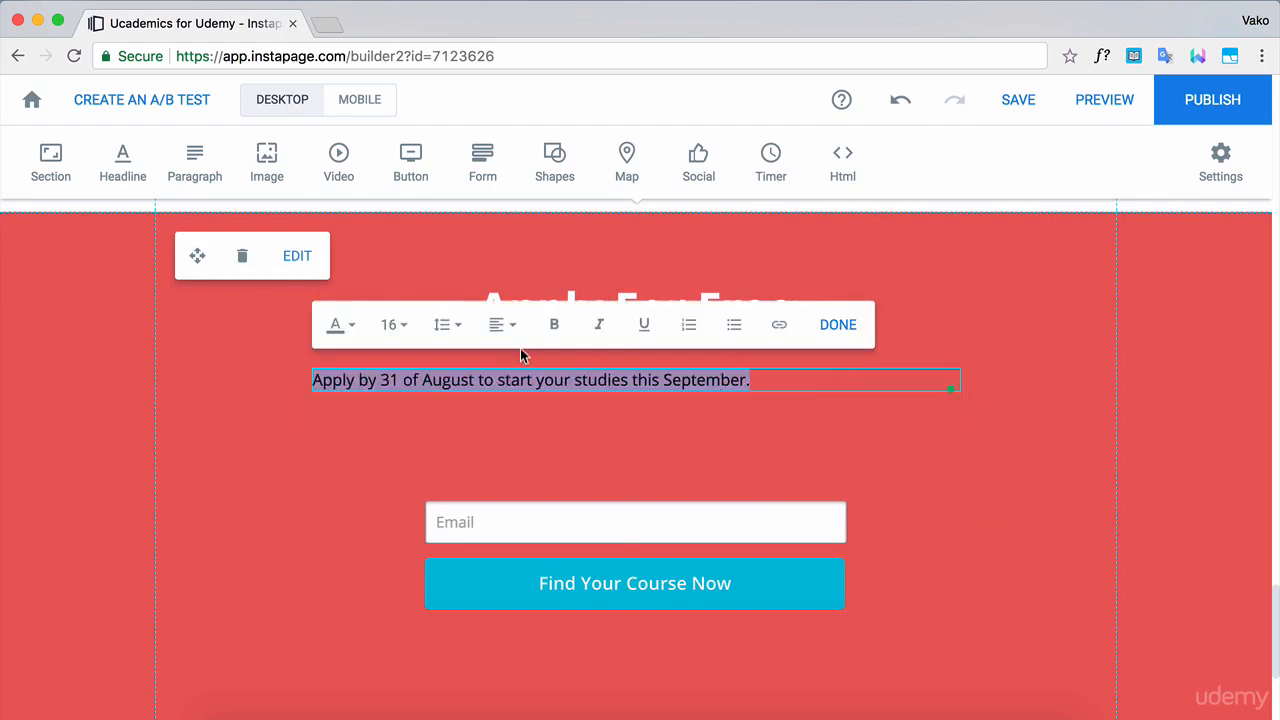
Centre the "Apply by 31 of August" paragraph's text, enlarge its font beyond size 20 and make it white
{"action": "left_click", "coordinate": [500, 324]}
{"action": "left_click", "coordinate": [505, 421]}
{"action": "left_click", "coordinate": [393, 324]}
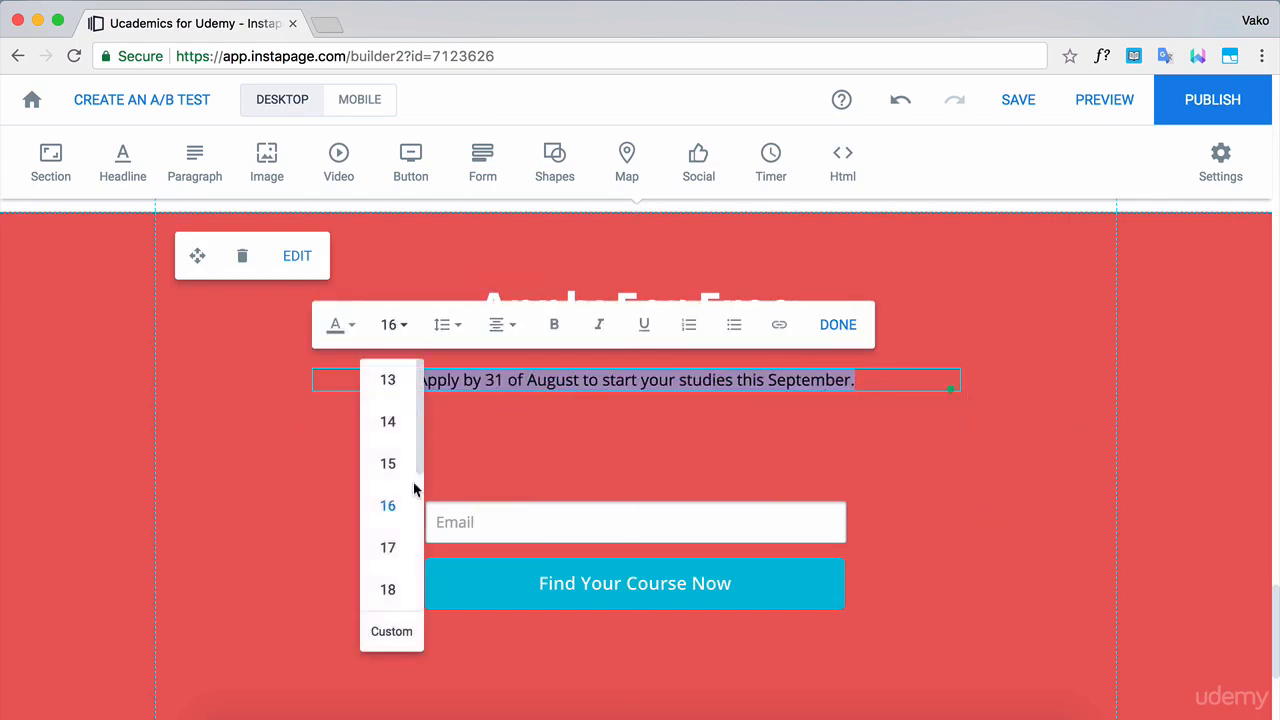
{"action": "scroll", "coordinate": [386, 557], "scroll_direction": "down", "scroll_amount": 2}
{"action": "left_click", "coordinate": [386, 553]}
{"action": "left_click", "coordinate": [345, 325]}
{"action": "left_click", "coordinate": [393, 324]}
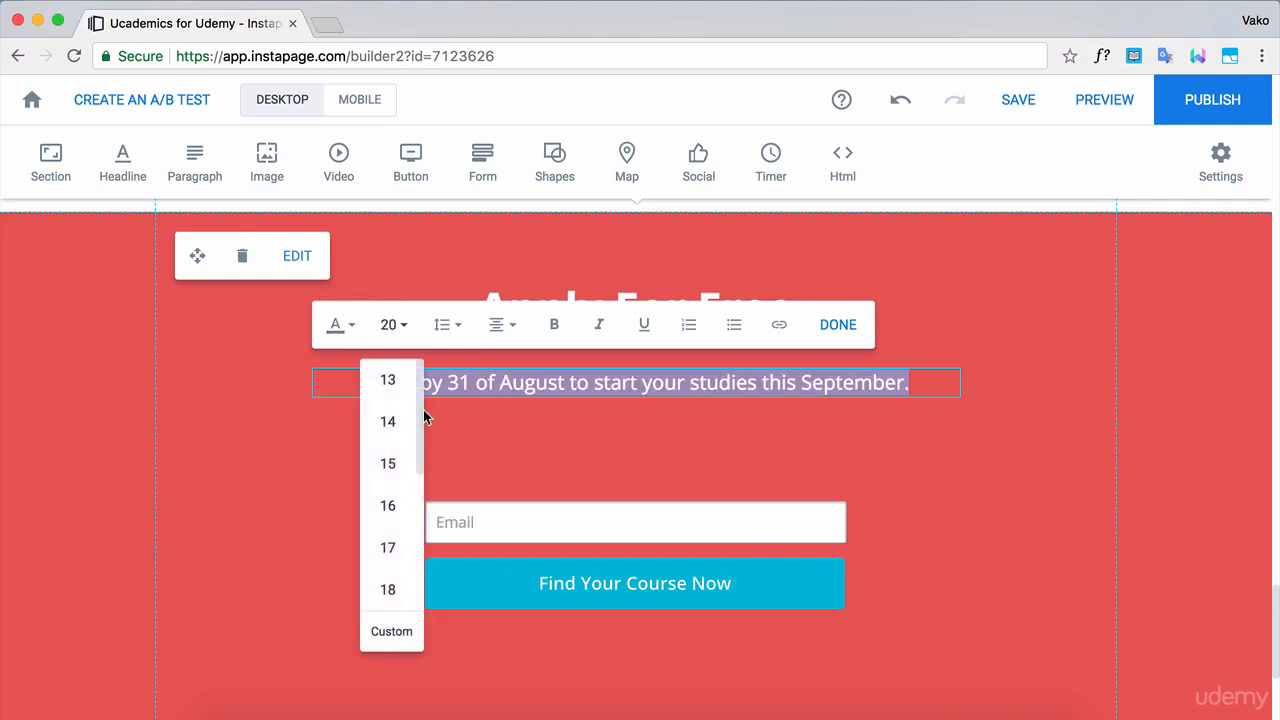
{"action": "scroll", "coordinate": [386, 530], "scroll_direction": "down", "scroll_amount": 2}
{"action": "left_click", "coordinate": [386, 554]}
{"action": "left_click", "coordinate": [1003, 443]}
{"action": "scroll", "coordinate": [1025, 446], "scroll_direction": "up", "scroll_amount": 1}
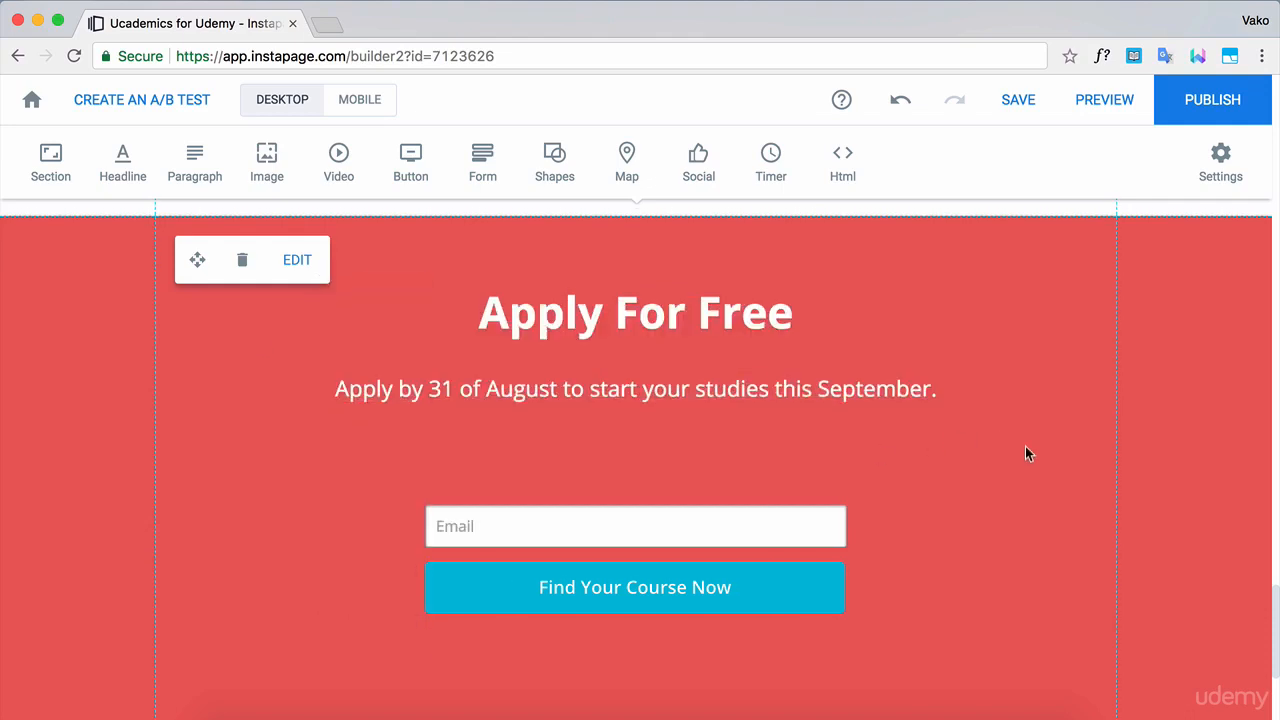
Move the "Apply by 31 of August" paragraph slightly up, closer to the "Apply For Free" headline
{"action": "scroll", "coordinate": [1014, 464], "scroll_direction": "down", "scroll_amount": 1}
{"action": "scroll", "coordinate": [1012, 462], "scroll_direction": "up", "scroll_amount": 1}
{"action": "left_click_drag", "start_coordinate": [768, 401], "coordinate": [767, 389]}
{"action": "scroll", "coordinate": [1040, 506], "scroll_direction": "up", "scroll_amount": 1}
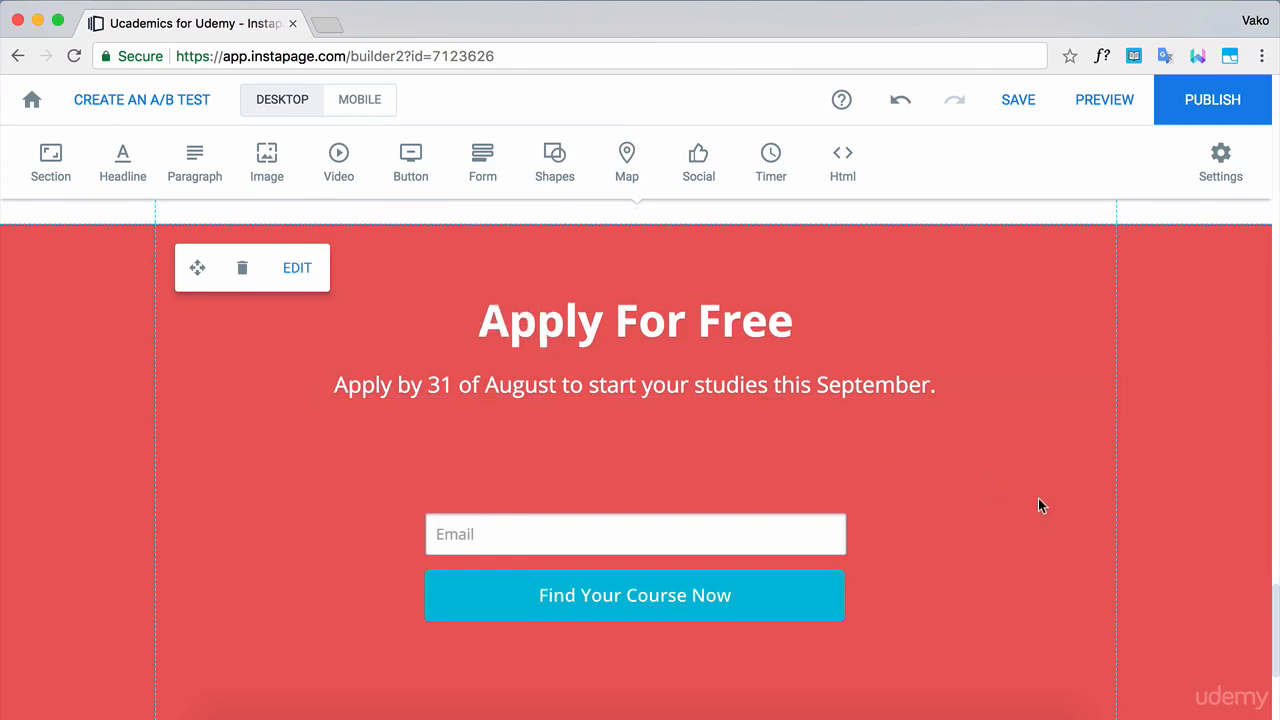
Insert a paragraph beneath the "Find Your Course Now" button and replace its placeholder with "3 university choices are free."
{"action": "scroll", "coordinate": [1047, 508], "scroll_direction": "down", "scroll_amount": 1}
{"action": "left_click", "coordinate": [194, 160]}
{"action": "left_click_drag", "start_coordinate": [627, 470], "coordinate": [628, 649]}
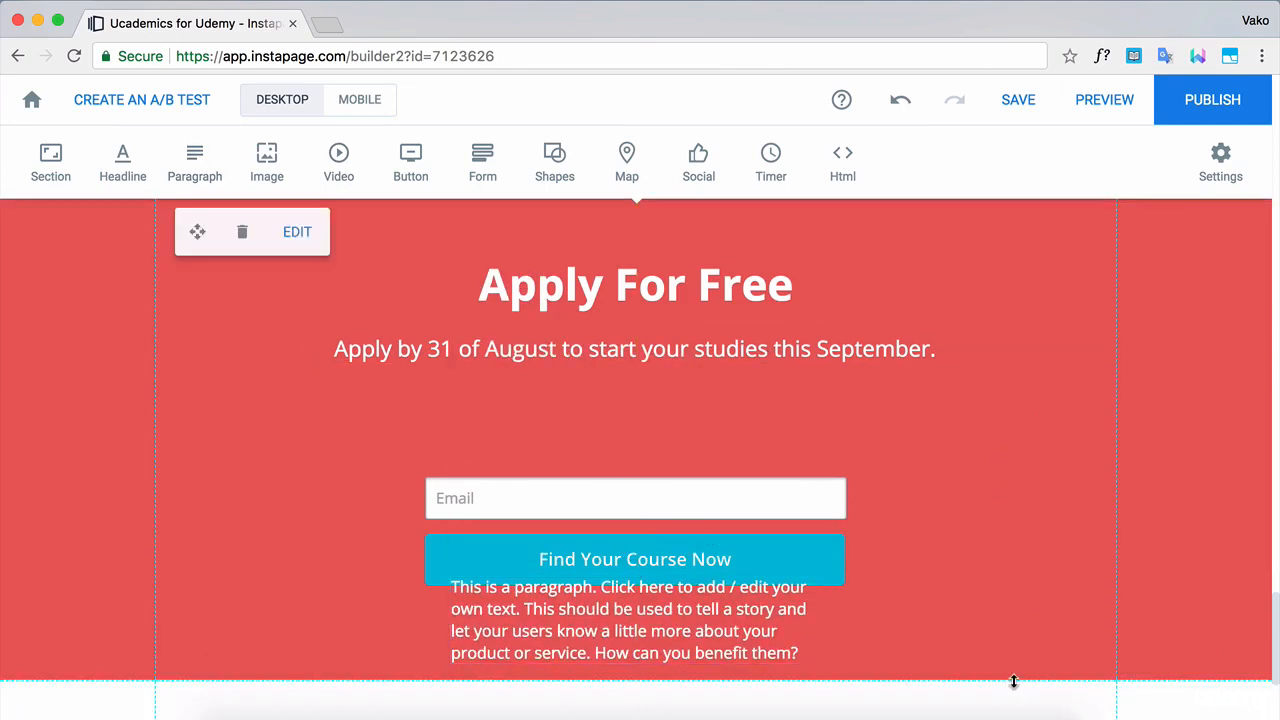
{"action": "scroll", "coordinate": [1011, 680], "scroll_direction": "down", "scroll_amount": 1}
{"action": "double_click", "coordinate": [751, 596]}
{"action": "type", "text": "3 university choices"}
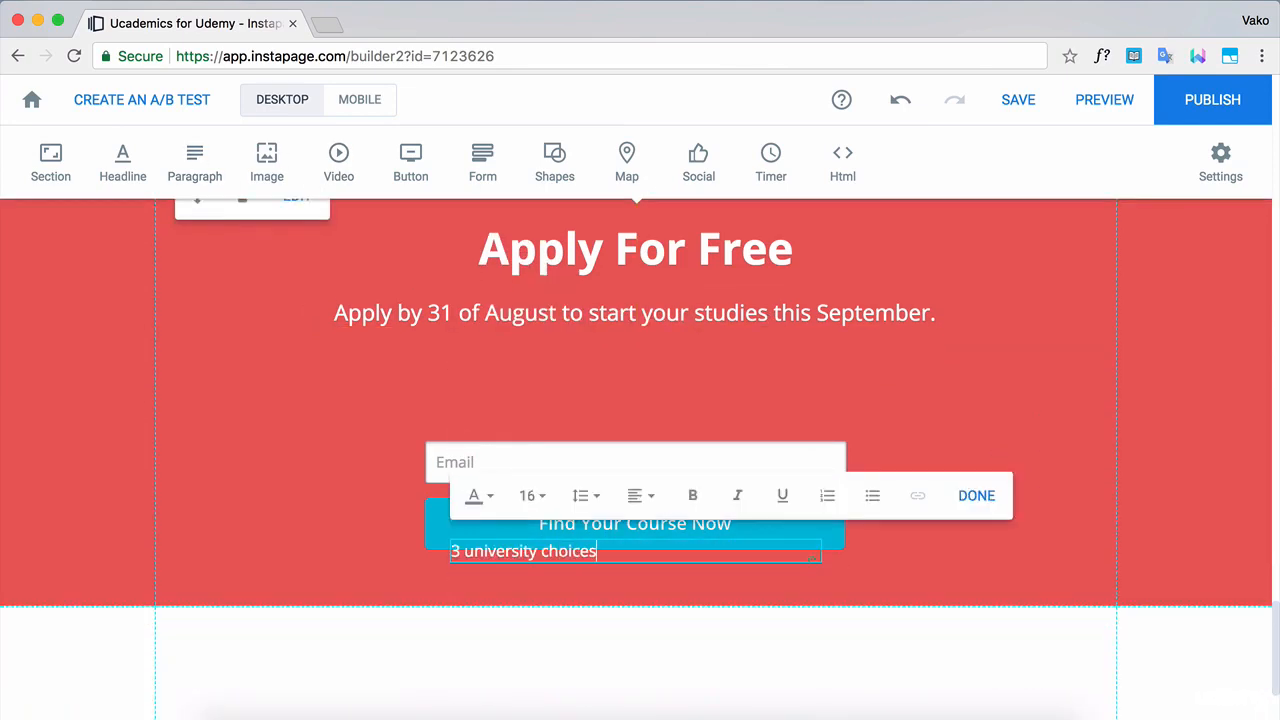
{"action": "type", "text": " are free."}
Centre the text of the "3 university choices are free." paragraph and move it down clear of the button
{"action": "key", "text": "ctrl+a"}
{"action": "left_click", "coordinate": [640, 495]}
{"action": "left_click", "coordinate": [645, 591]}
{"action": "left_click", "coordinate": [991, 677]}
{"action": "left_click_drag", "start_coordinate": [708, 550], "coordinate": [708, 587]}
{"action": "scroll", "coordinate": [1017, 262], "scroll_direction": "up", "scroll_amount": 1}
Select the headline, both paragraphs and the form in the "Apply For Free" section and align them with each other
{"action": "left_click_drag", "start_coordinate": [1018, 660], "coordinate": [229, 240]}
{"action": "left_click", "coordinate": [369, 674]}
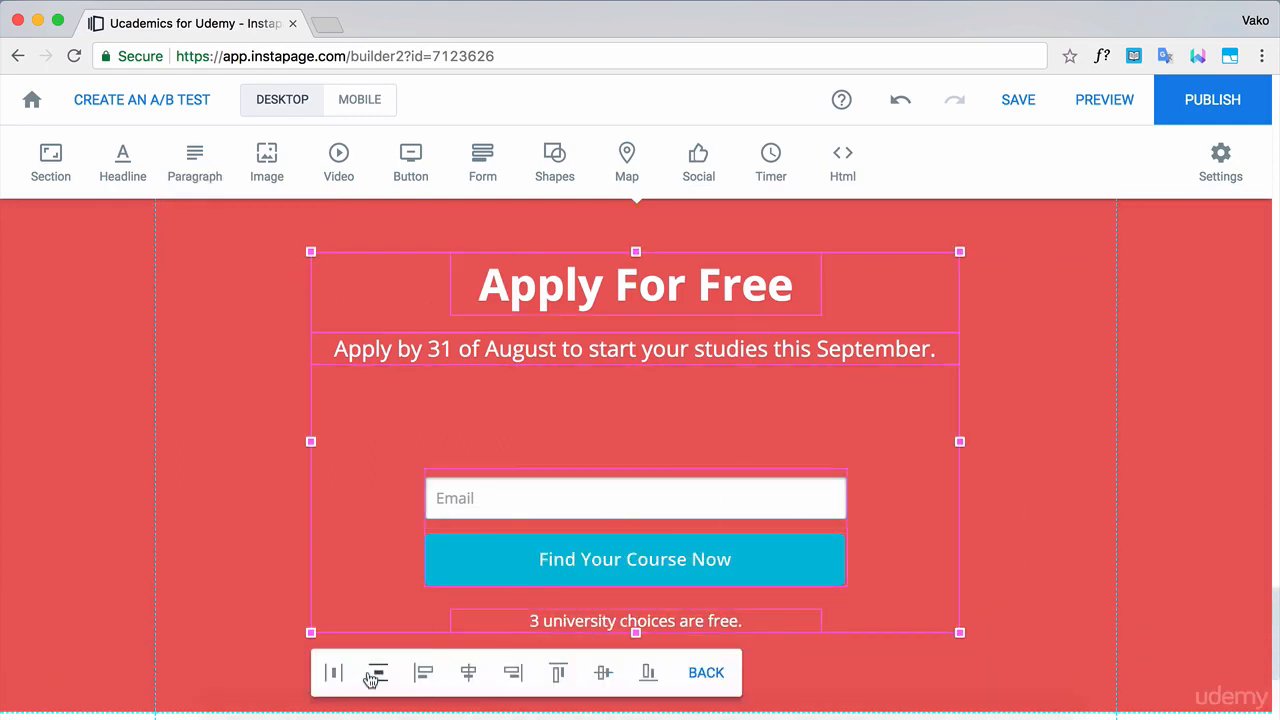
{"action": "left_click", "coordinate": [863, 517]}
Set the background colour of the blank section below "Apply For Free" to #333e47
{"action": "scroll", "coordinate": [1038, 455], "scroll_direction": "down", "scroll_amount": 3}
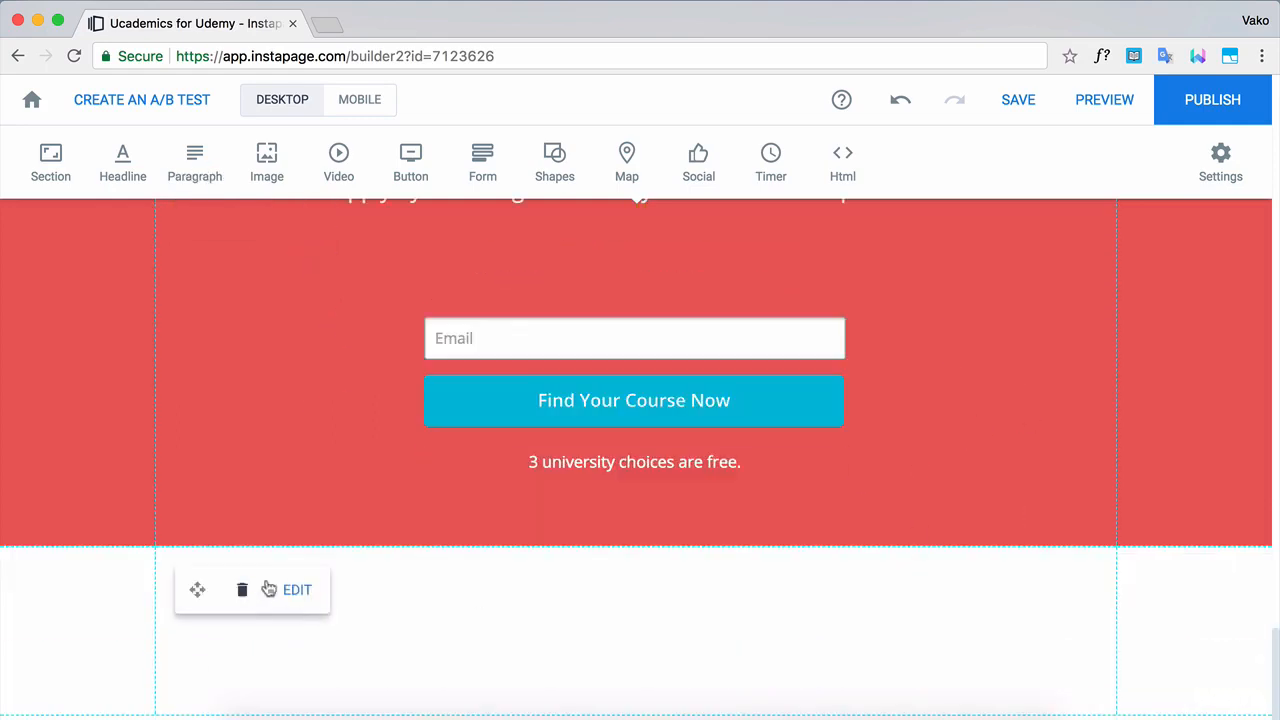
{"action": "left_click", "coordinate": [285, 589]}
{"action": "left_click", "coordinate": [58, 159]}
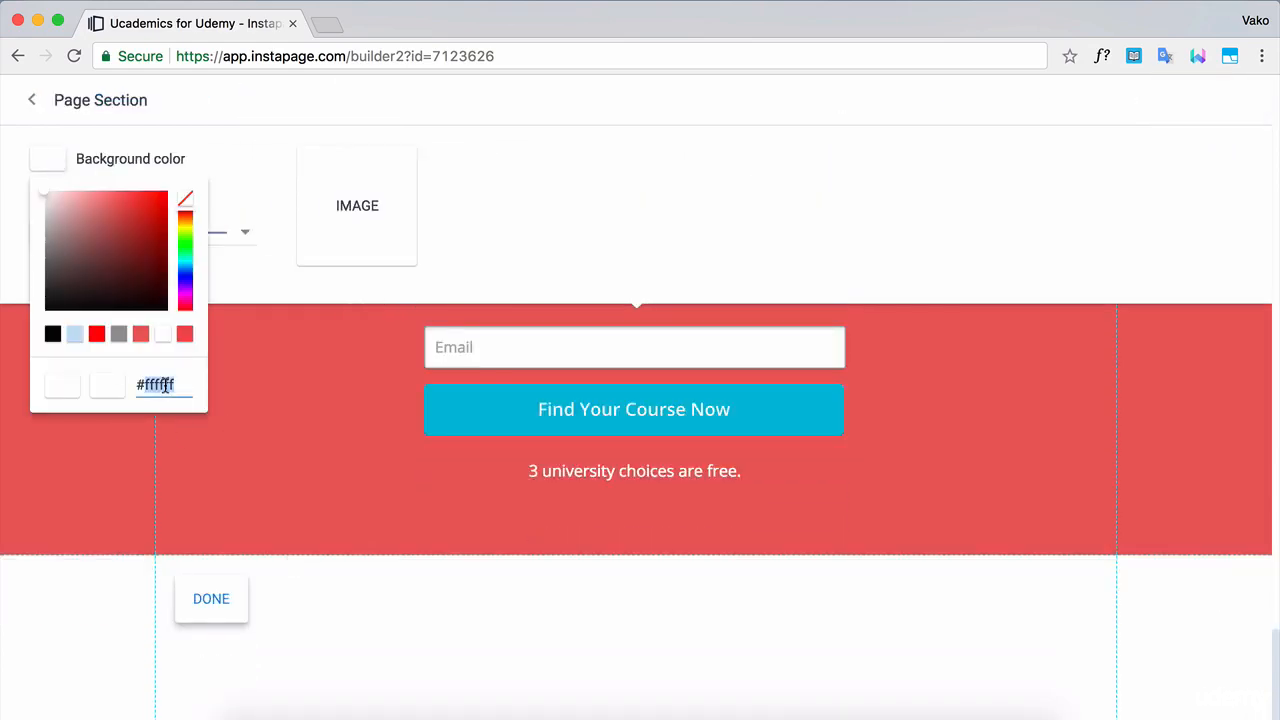
{"action": "type", "text": "#333e47"}
{"action": "left_click", "coordinate": [211, 599]}
Insert the white UCADEMICS logo from the Ucademics image folder and place it centrally in the dark footer section
{"action": "left_click", "coordinate": [266, 160]}
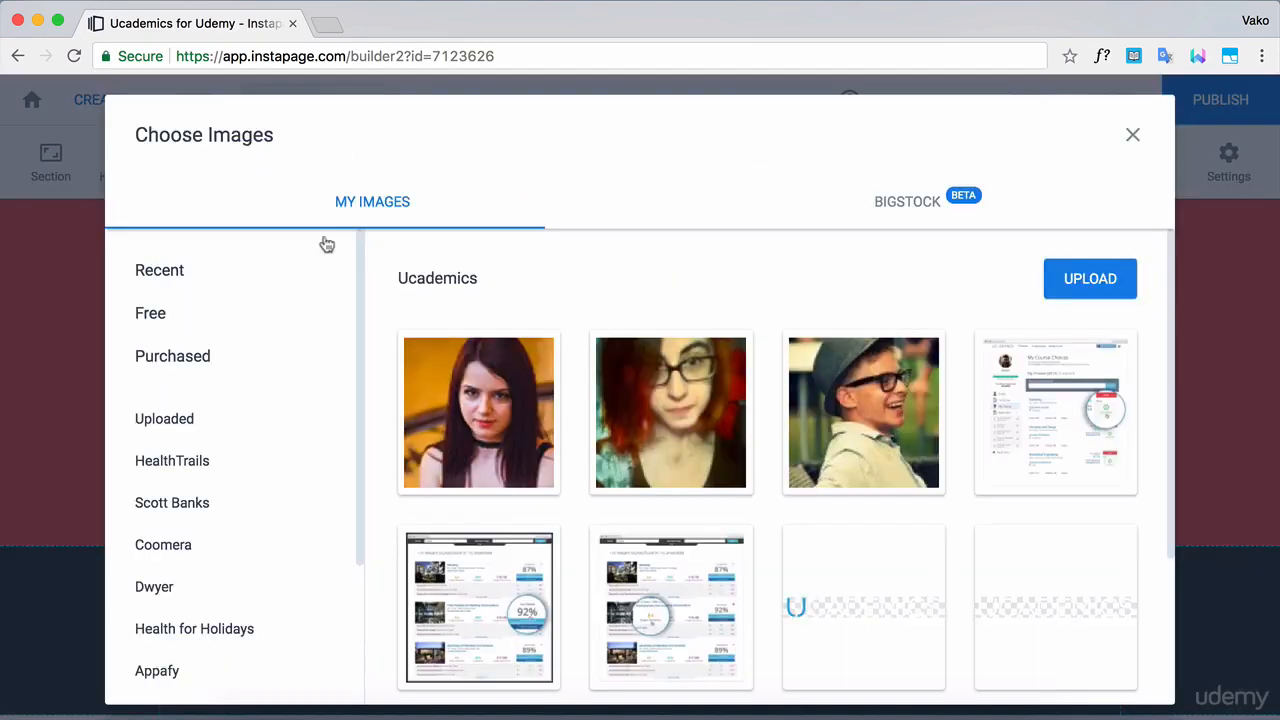
{"action": "scroll", "coordinate": [620, 600], "scroll_direction": "down", "scroll_amount": 3}
{"action": "left_click", "coordinate": [814, 451]}
{"action": "left_click_drag", "start_coordinate": [714, 420], "coordinate": [742, 587]}
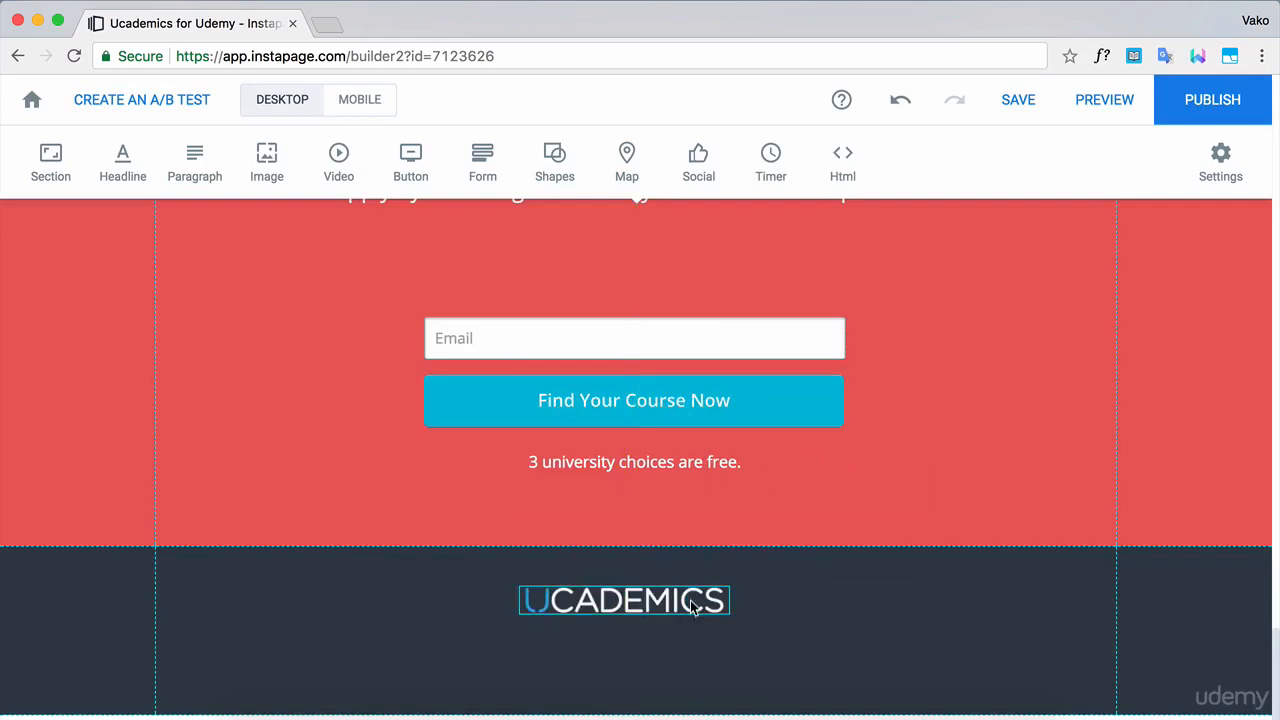
{"action": "left_click", "coordinate": [692, 607]}
Add a footer paragraph reading "Copyright © UCADEMICS LTD, All Rights Reserved | Privacy Policy" and widen it to fit one line
{"action": "left_click", "coordinate": [200, 160]}
{"action": "left_click_drag", "start_coordinate": [634, 443], "coordinate": [405, 606]}
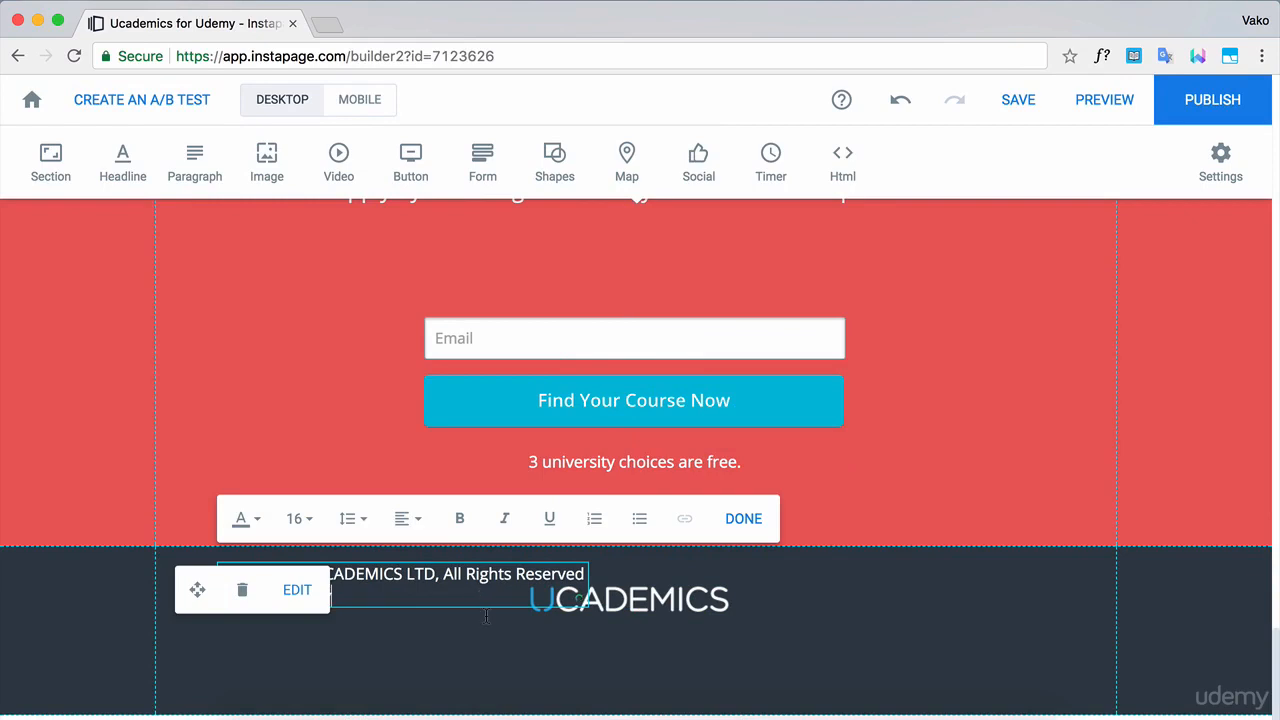
{"action": "left_click", "coordinate": [487, 617]}
{"action": "left_click", "coordinate": [534, 591]}
{"action": "left_click_drag", "start_coordinate": [591, 585], "coordinate": [713, 577]}
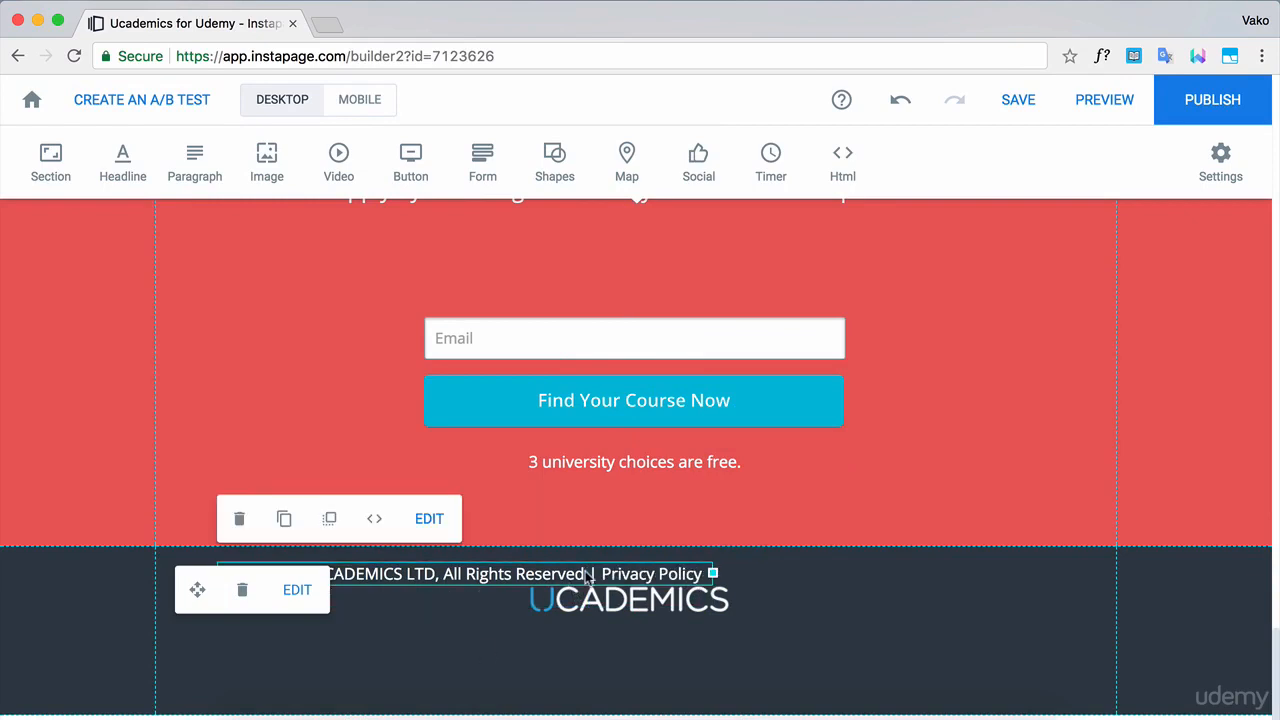
Move the copyright paragraph below the footer logo and centre its text
{"action": "left_click_drag", "start_coordinate": [528, 580], "coordinate": [692, 652]}
{"action": "double_click", "coordinate": [690, 648]}
{"action": "left_click", "coordinate": [578, 594]}
{"action": "left_click", "coordinate": [581, 689]}
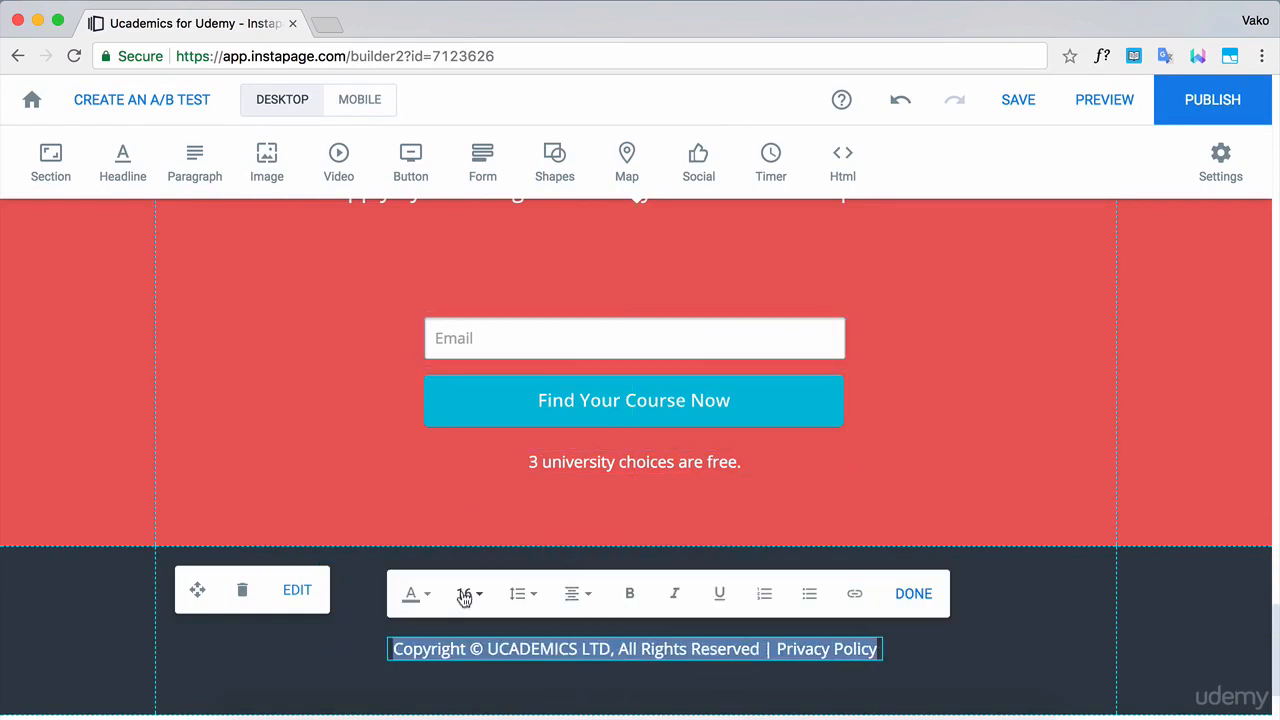
Set the copyright line's font size to 11 and pick a text colour for it
{"action": "left_click", "coordinate": [465, 597]}
{"action": "left_click", "coordinate": [479, 600]}
{"action": "key", "text": "BackSpace"}
{"action": "type", "text": "1"}
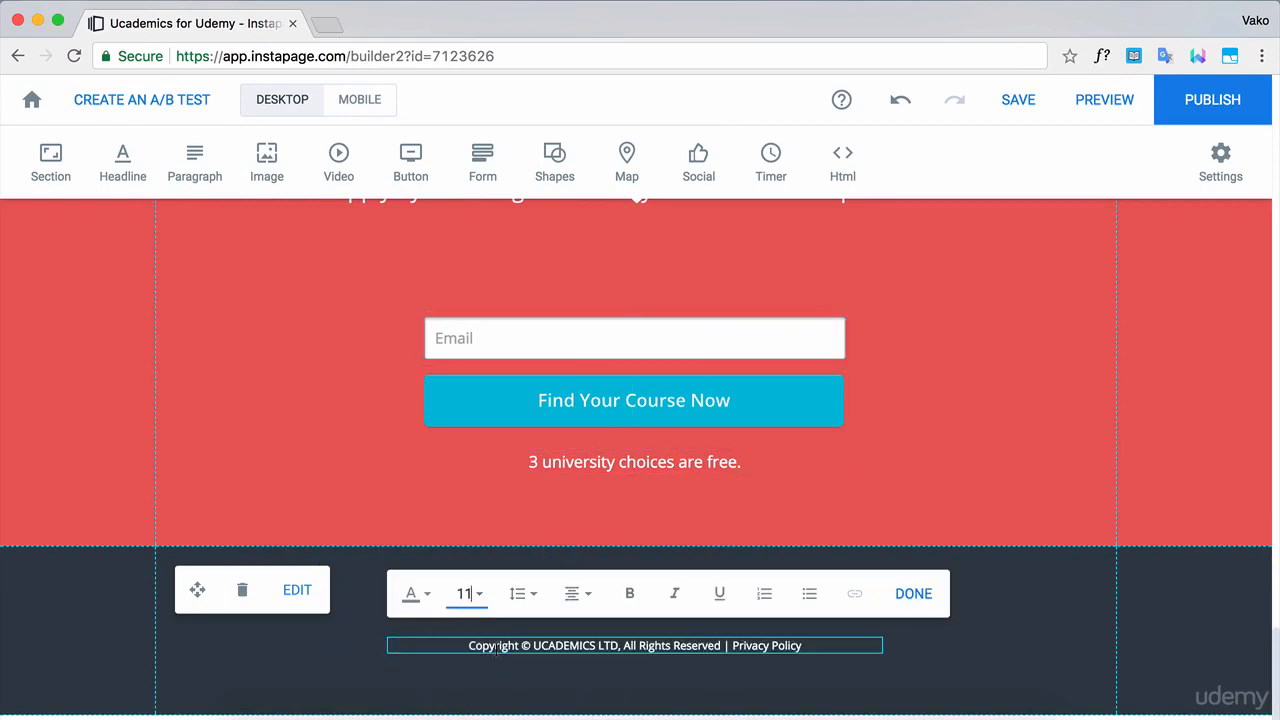
{"action": "triple_click", "coordinate": [497, 648]}
{"action": "left_click", "coordinate": [427, 598]}
{"action": "left_click", "coordinate": [430, 645]}
{"action": "left_click", "coordinate": [914, 456]}
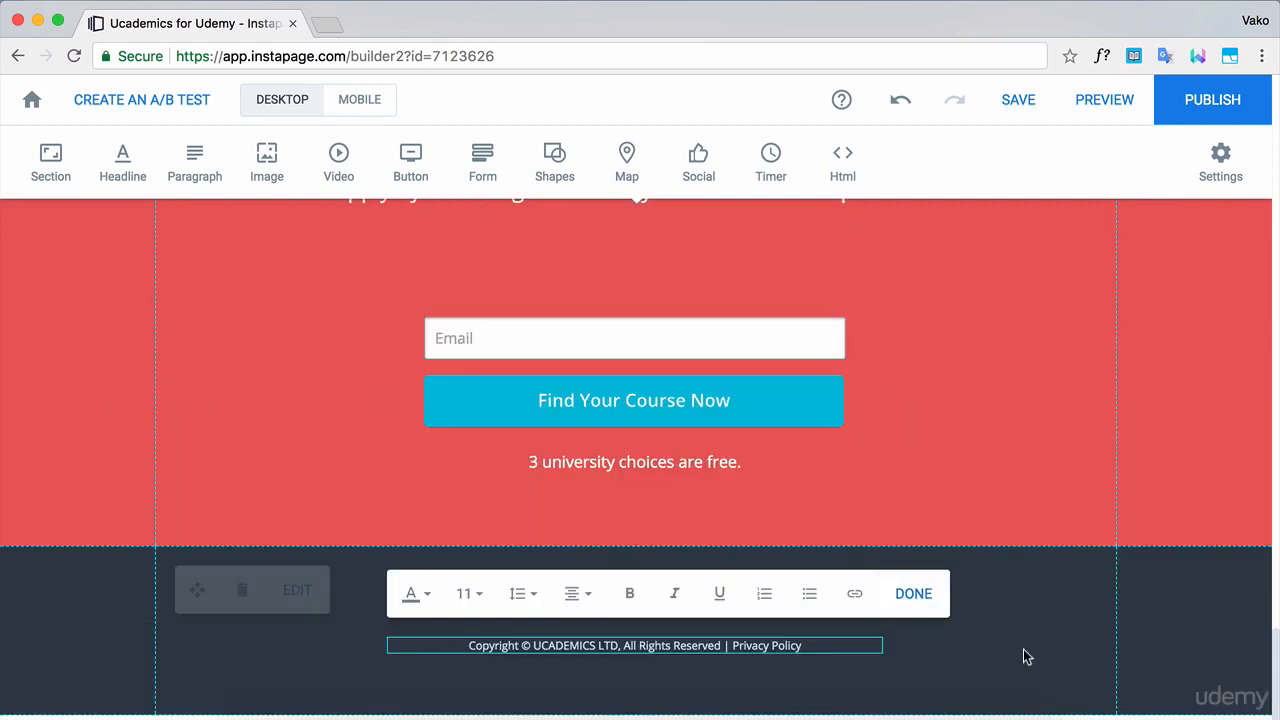
{"action": "left_click", "coordinate": [1025, 656]}
Centre-align the footer logo and copyright line with each other and move both slightly down
{"action": "left_click_drag", "start_coordinate": [626, 571], "coordinate": [580, 677]}
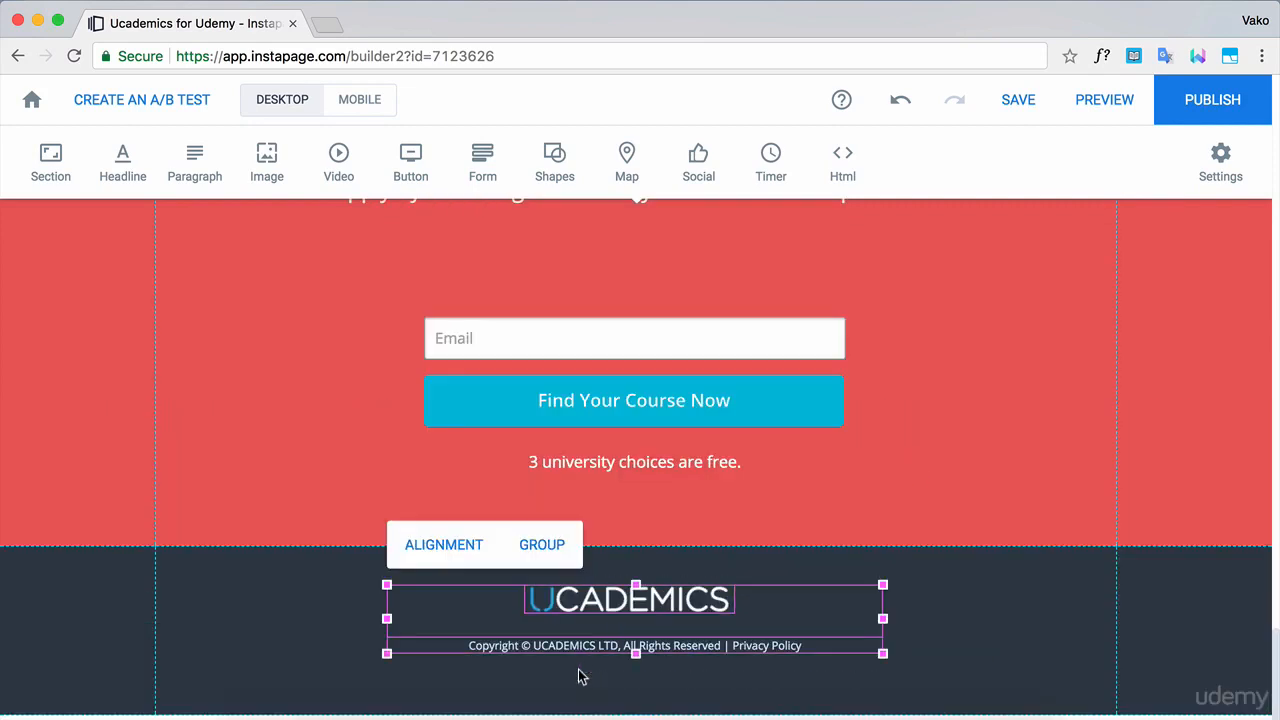
{"action": "left_click", "coordinate": [458, 547]}
{"action": "left_click", "coordinate": [544, 545]}
{"action": "mouse_move", "coordinate": [694, 604]}
{"action": "left_mouse_down"}
{"action": "mouse_move", "coordinate": [675, 607]}
{"action": "mouse_move", "coordinate": [695, 610]}
{"action": "left_mouse_up"}
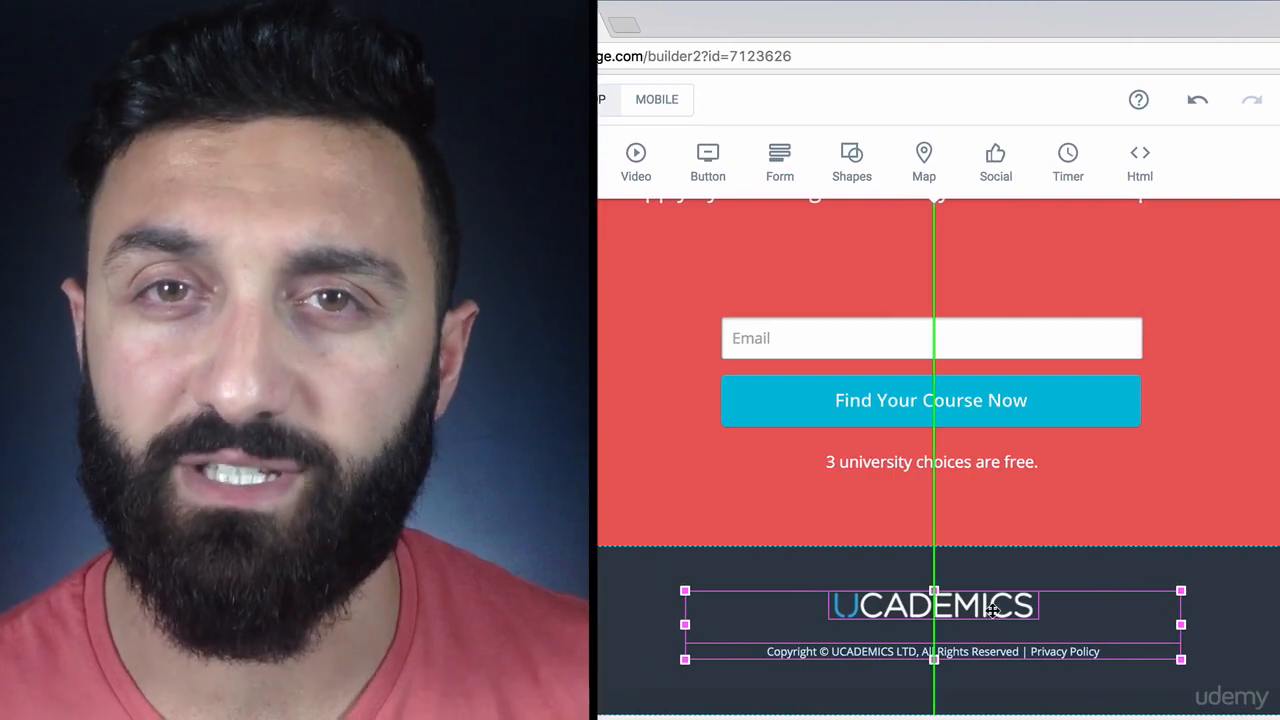
{"action": "left_click", "coordinate": [1205, 645]}
Move the copyright line slightly up, closer to the footer logo
{"action": "left_click_drag", "start_coordinate": [1125, 657], "coordinate": [1126, 652]}
{"action": "left_click", "coordinate": [1203, 652]}
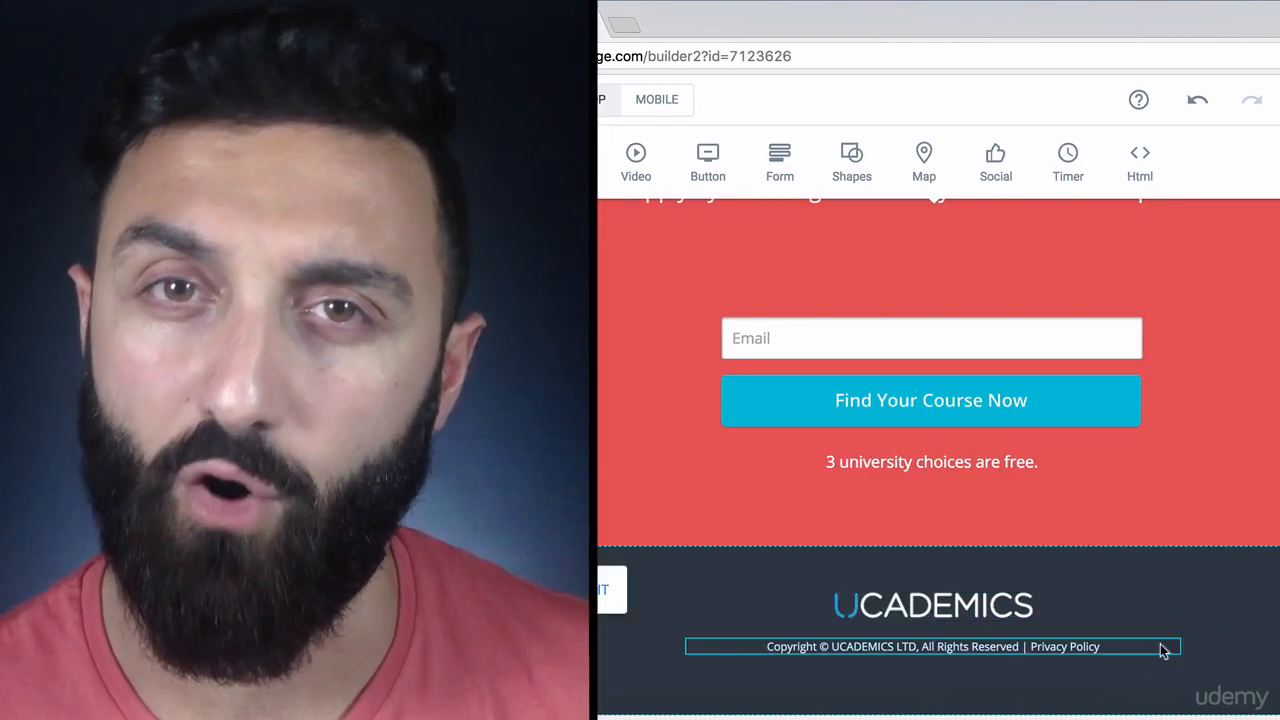
{"action": "left_click_drag", "start_coordinate": [1200, 674], "coordinate": [960, 613]}
{"action": "left_click", "coordinate": [590, 650]}
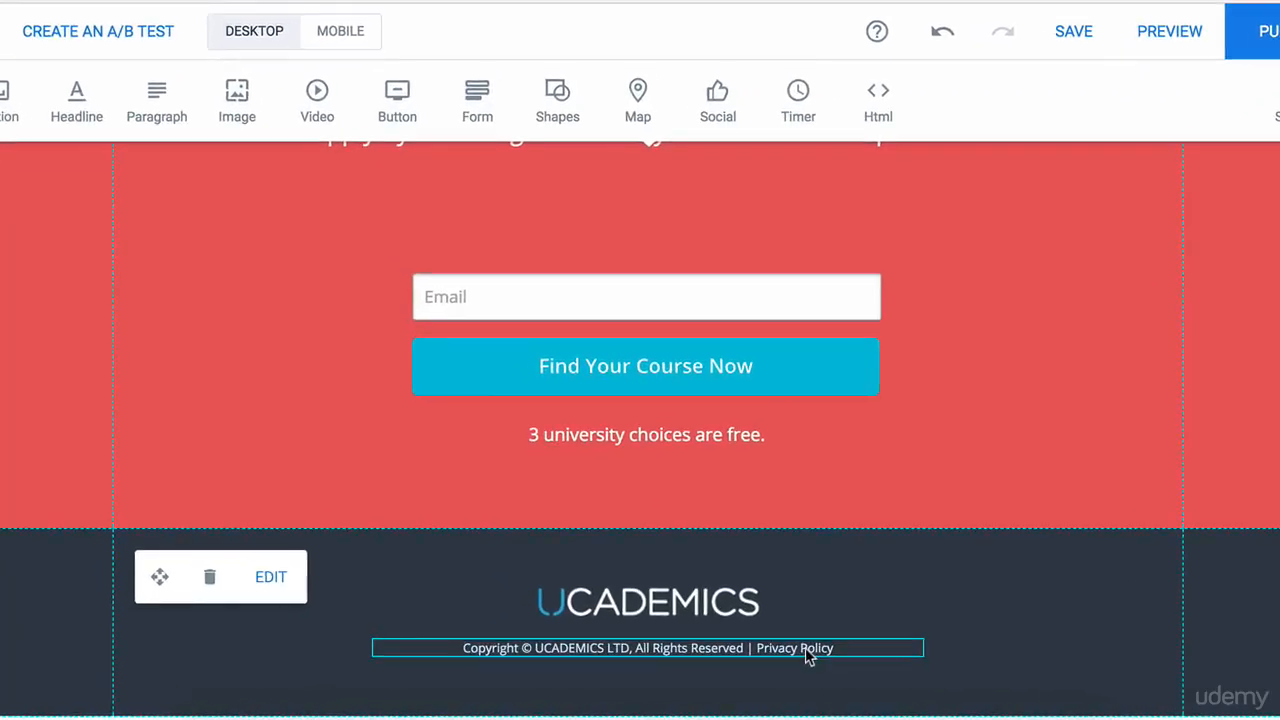
{"action": "double_click", "coordinate": [808, 652]}
{"action": "left_click_drag", "start_coordinate": [833, 648], "coordinate": [790, 647]}
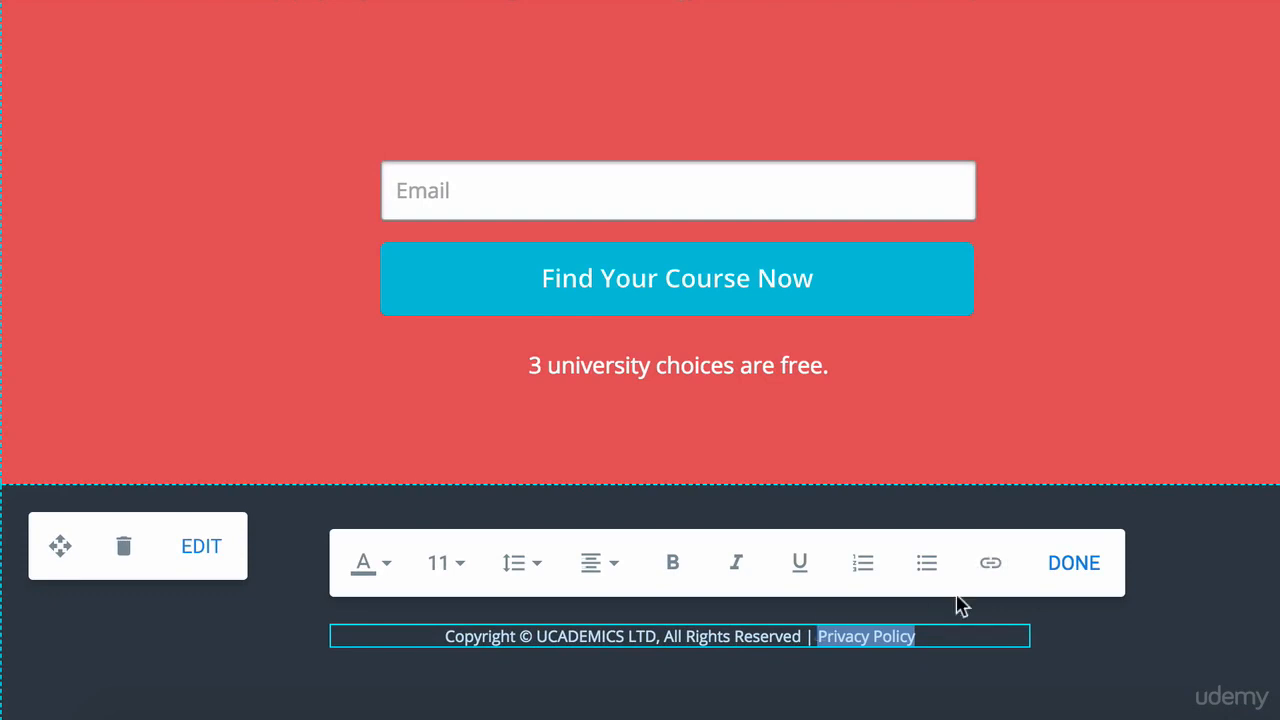
{"action": "left_click", "coordinate": [990, 563]}
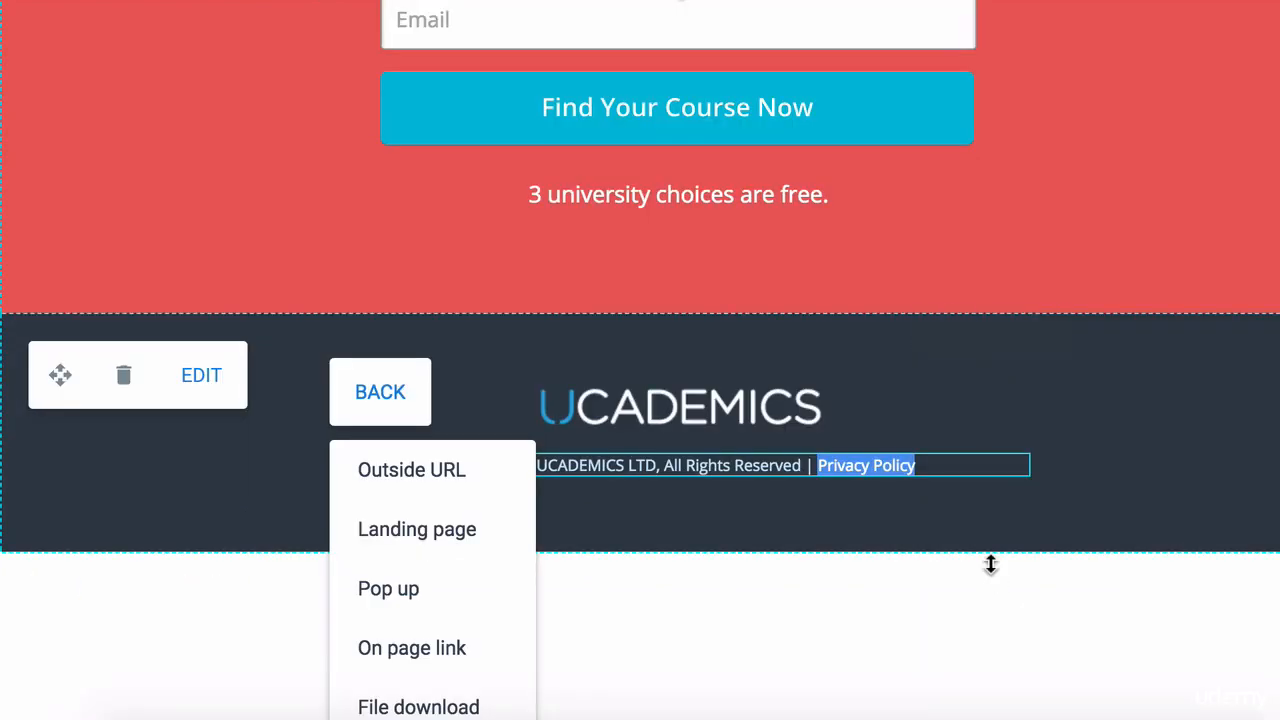
{"action": "left_click", "coordinate": [414, 471]}
{"action": "key", "text": "ctrl+v"}
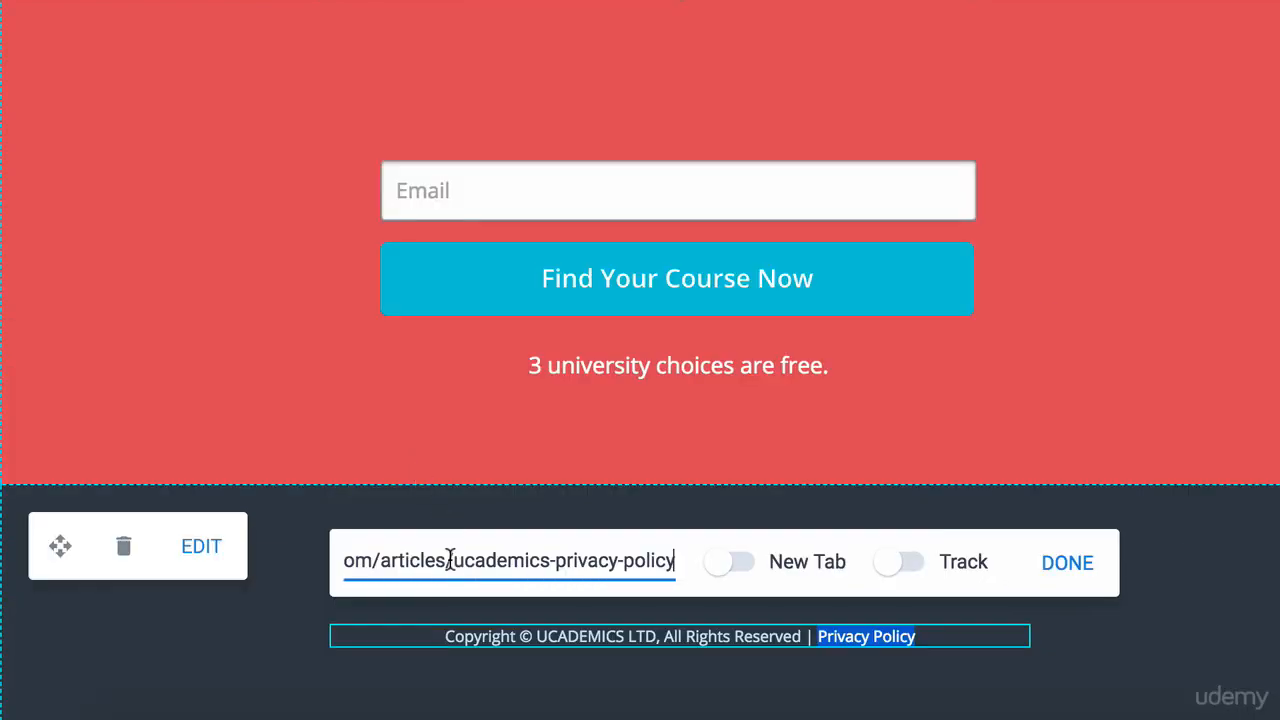
{"action": "left_click", "coordinate": [727, 575]}
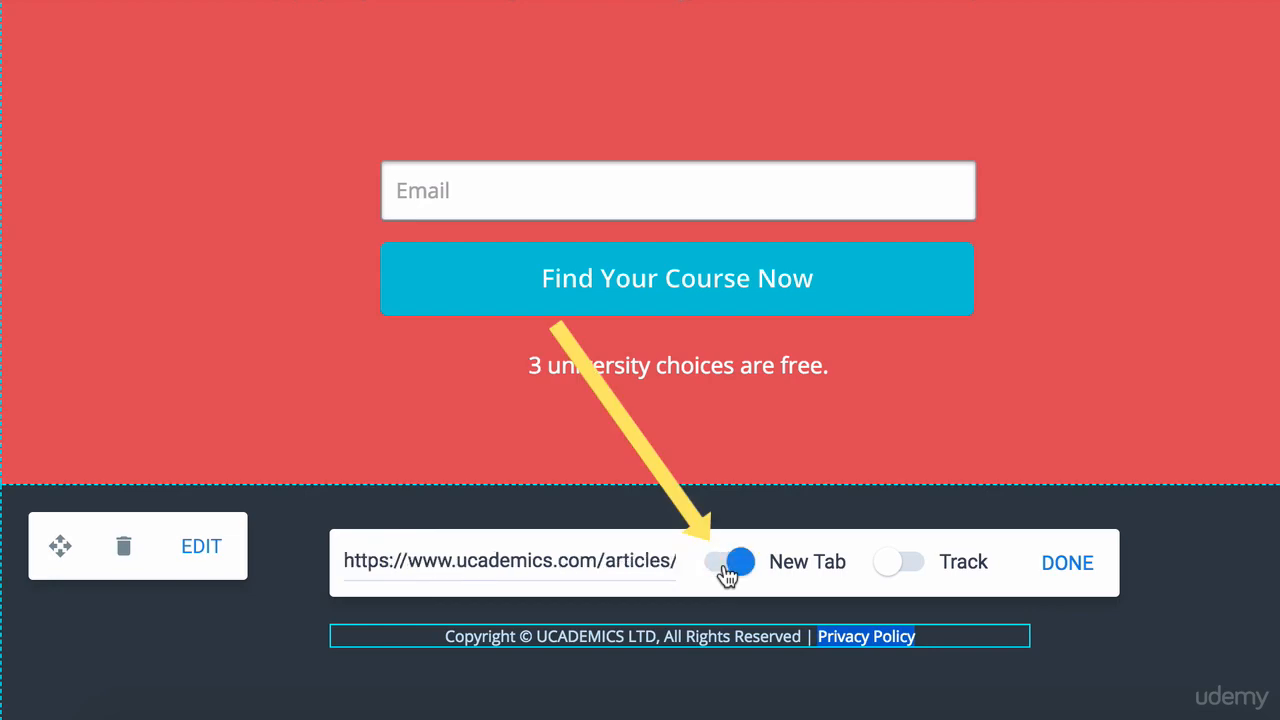
{"action": "left_click", "coordinate": [1079, 579]}
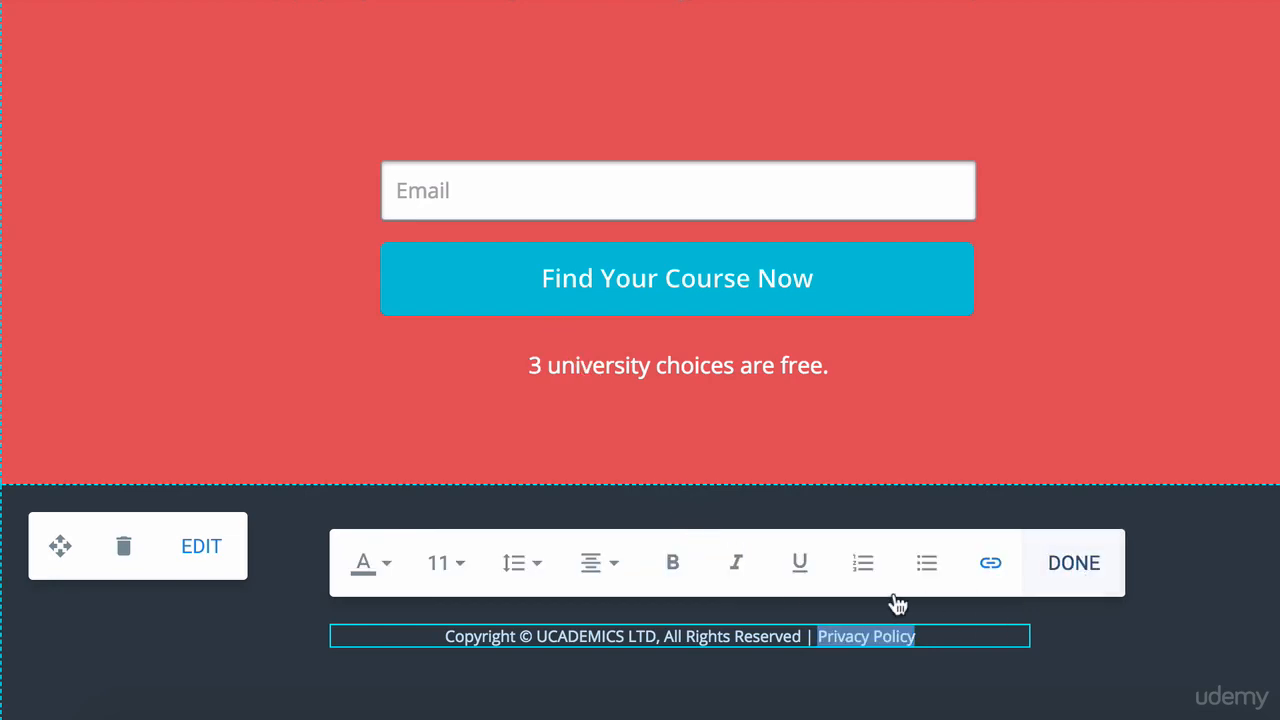
{"action": "left_click", "coordinate": [1073, 562]}
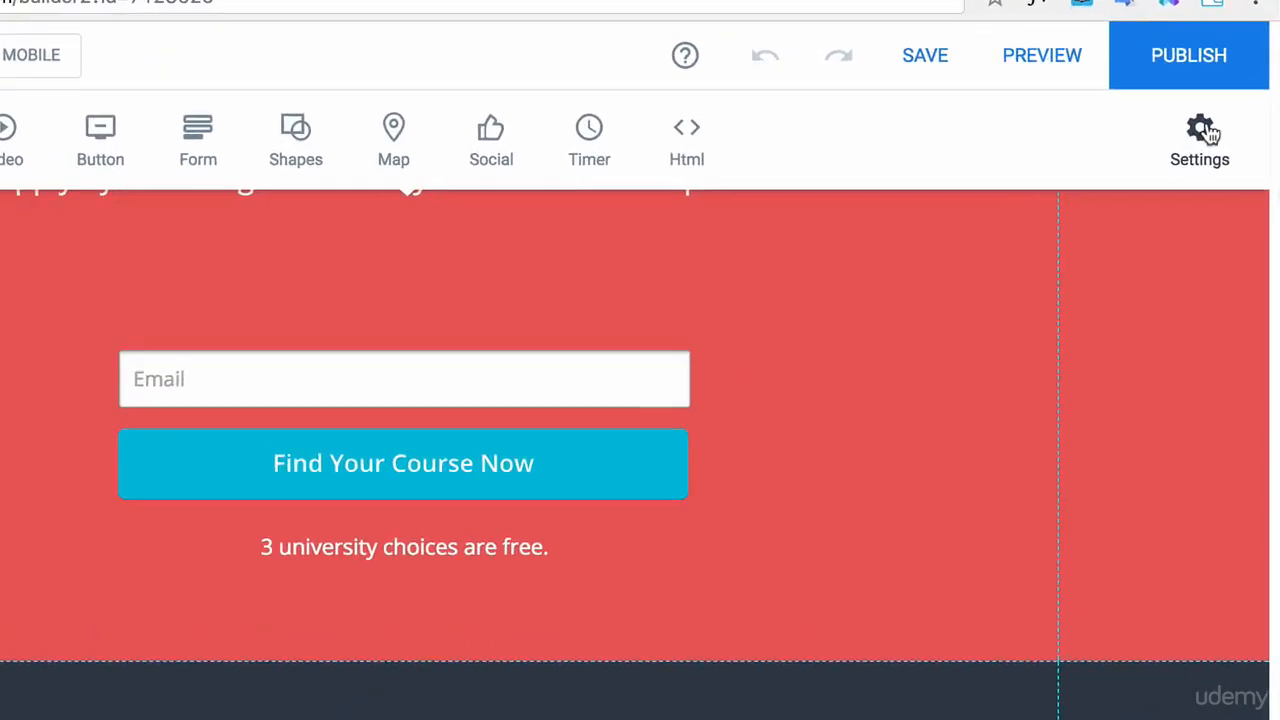
In the page's SEO settings, set the blue "U" icon from the Ucademics image folder as the favicon
{"action": "left_click", "coordinate": [1221, 153]}
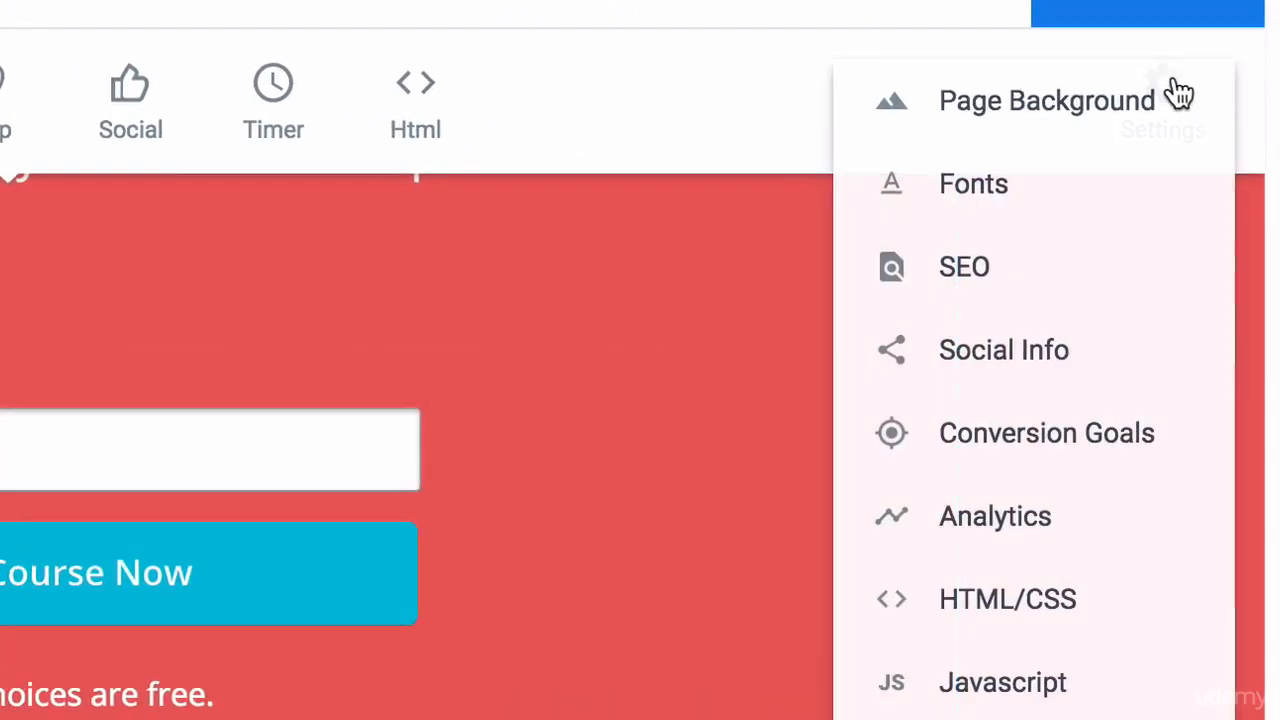
{"action": "left_click", "coordinate": [1152, 263]}
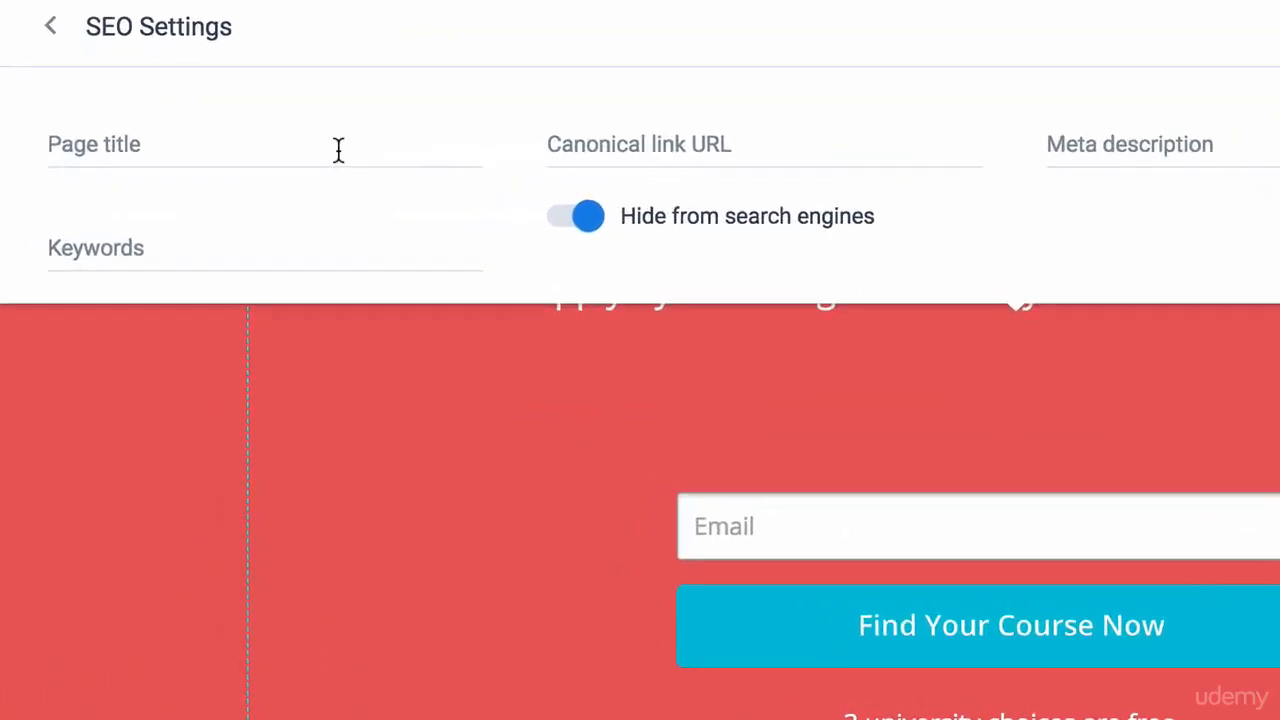
{"action": "left_click", "coordinate": [212, 177]}
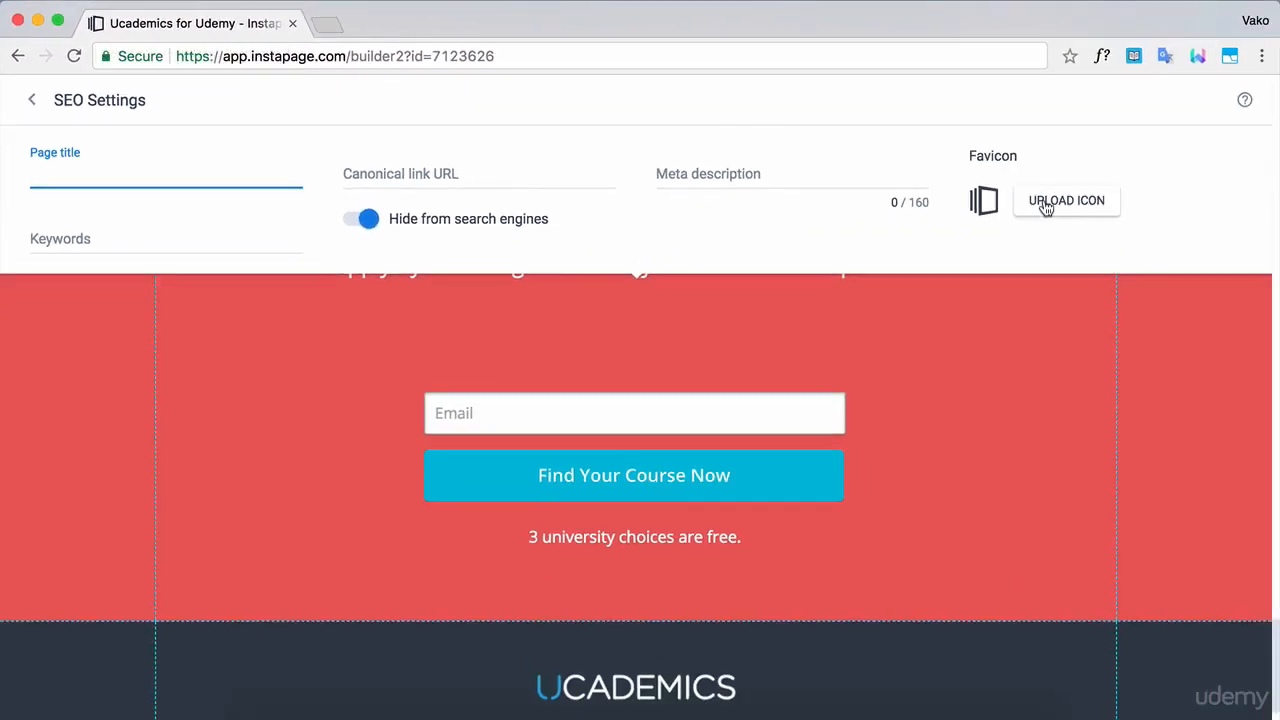
{"action": "left_click", "coordinate": [1045, 202]}
{"action": "scroll", "coordinate": [251, 460], "scroll_direction": "down", "scroll_amount": 3}
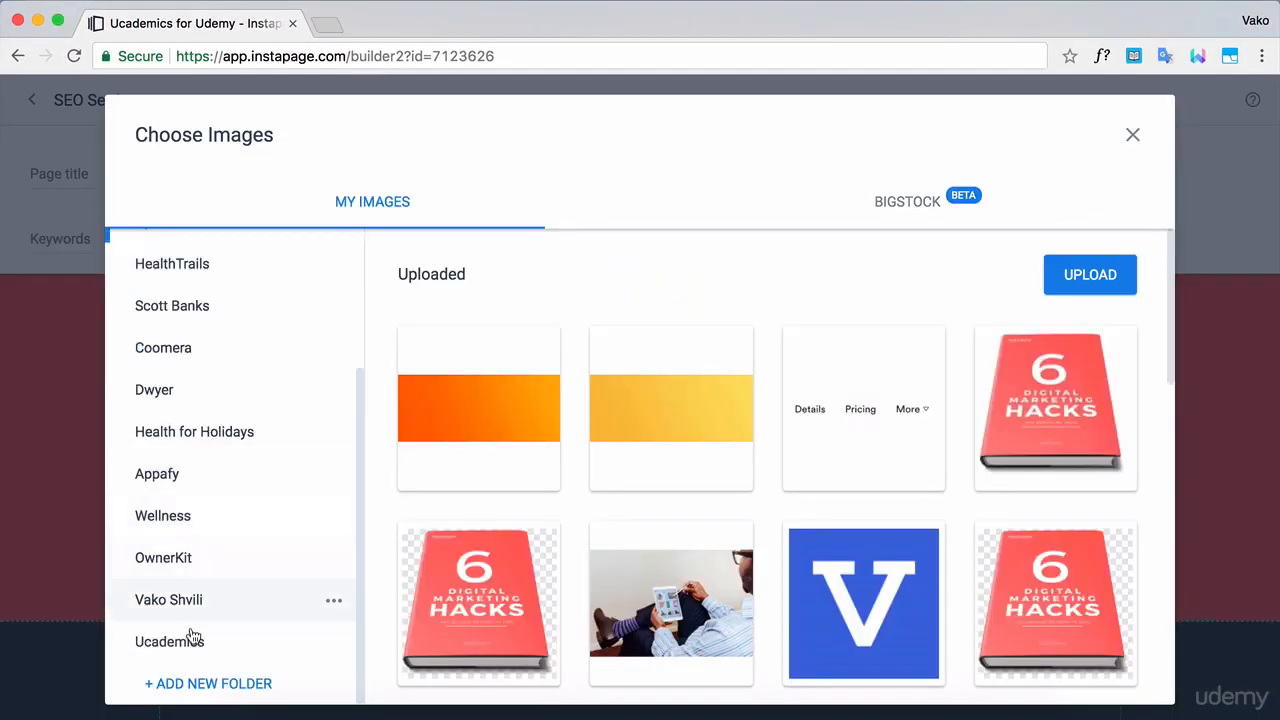
{"action": "left_click", "coordinate": [193, 637]}
{"action": "scroll", "coordinate": [903, 606], "scroll_direction": "down", "scroll_amount": 3}
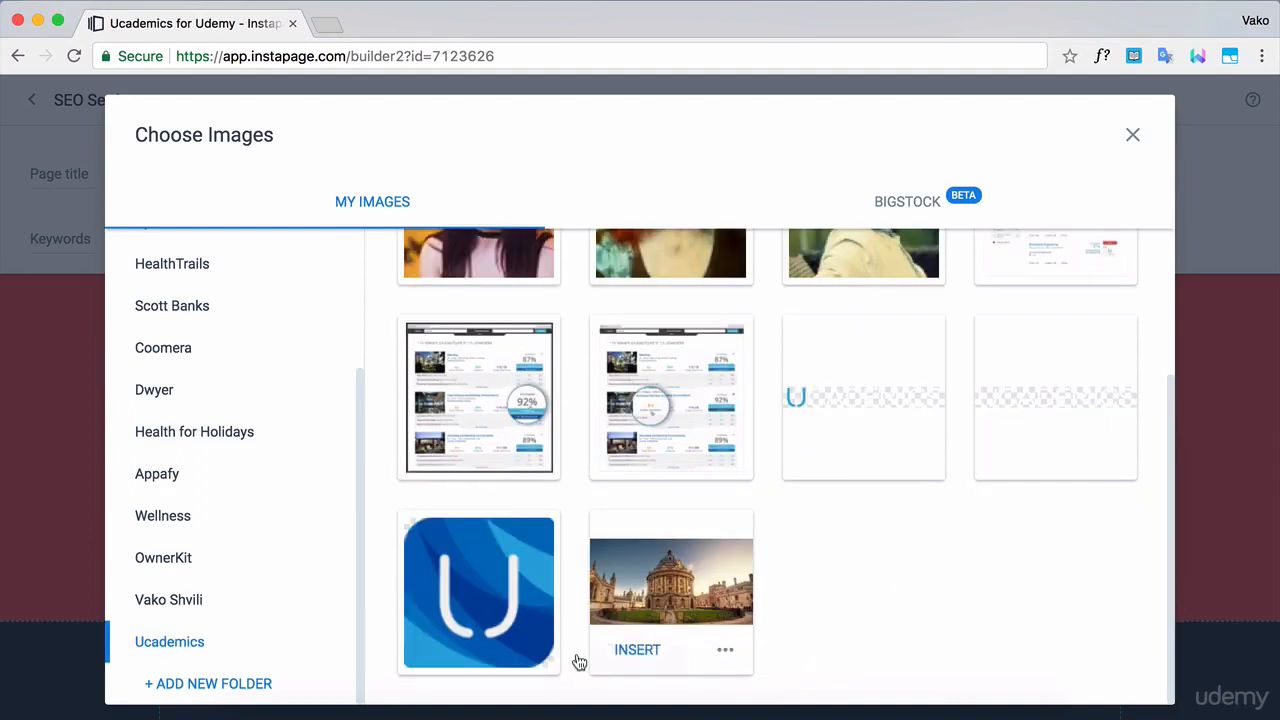
{"action": "left_click", "coordinate": [437, 652]}
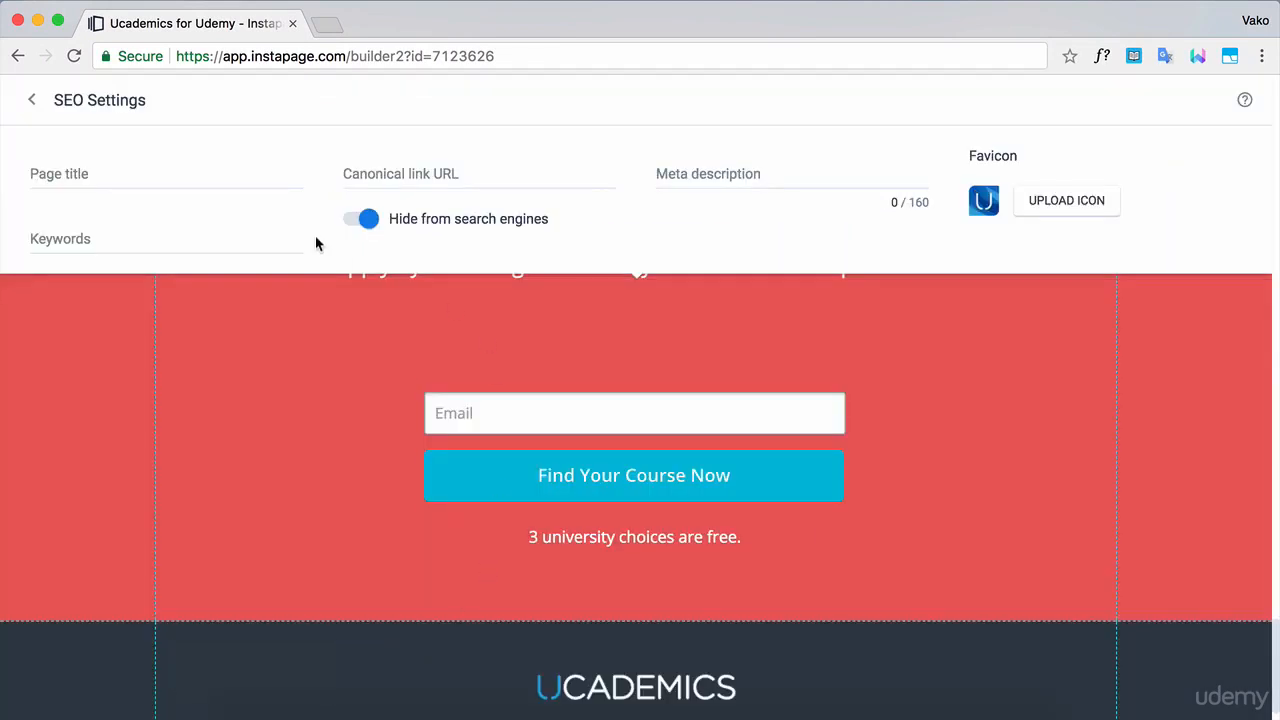
Enter page title "Study In The UK" and meta description "Apply to any university in the UK. Choose from 378 universities and 35,536 courses."
{"action": "left_click", "coordinate": [158, 165]}
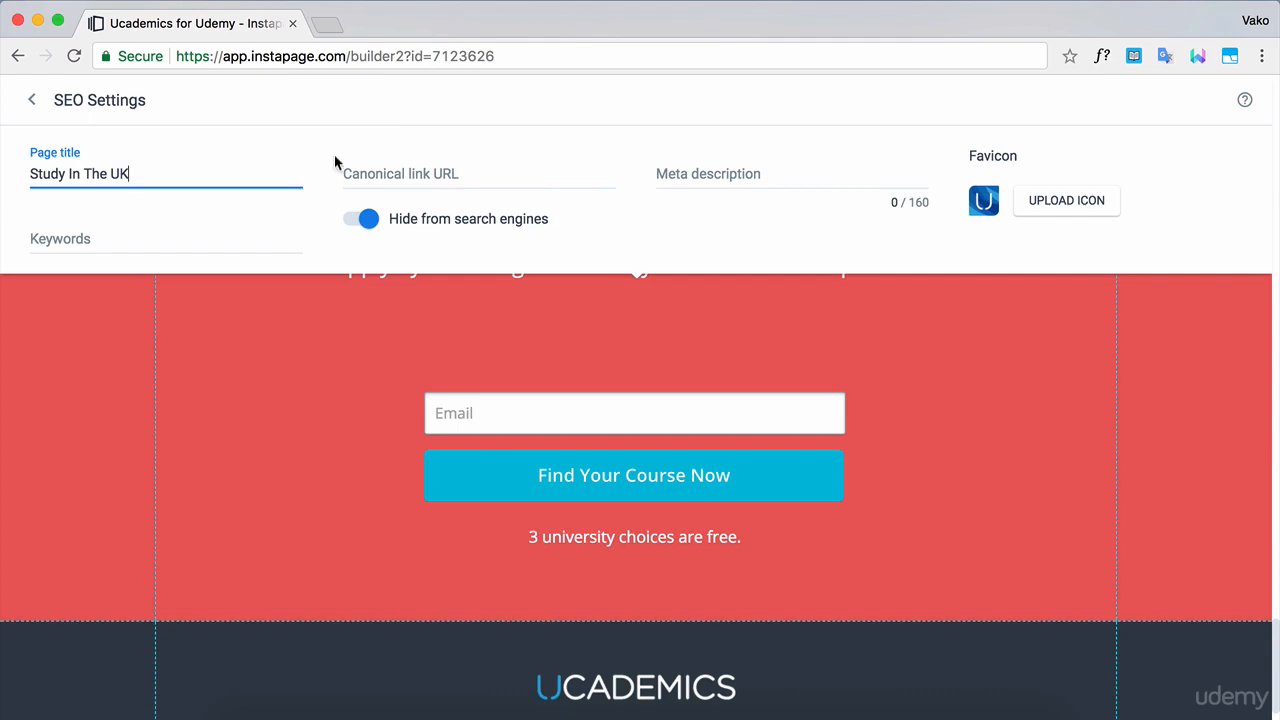
{"action": "left_click", "coordinate": [674, 172]}
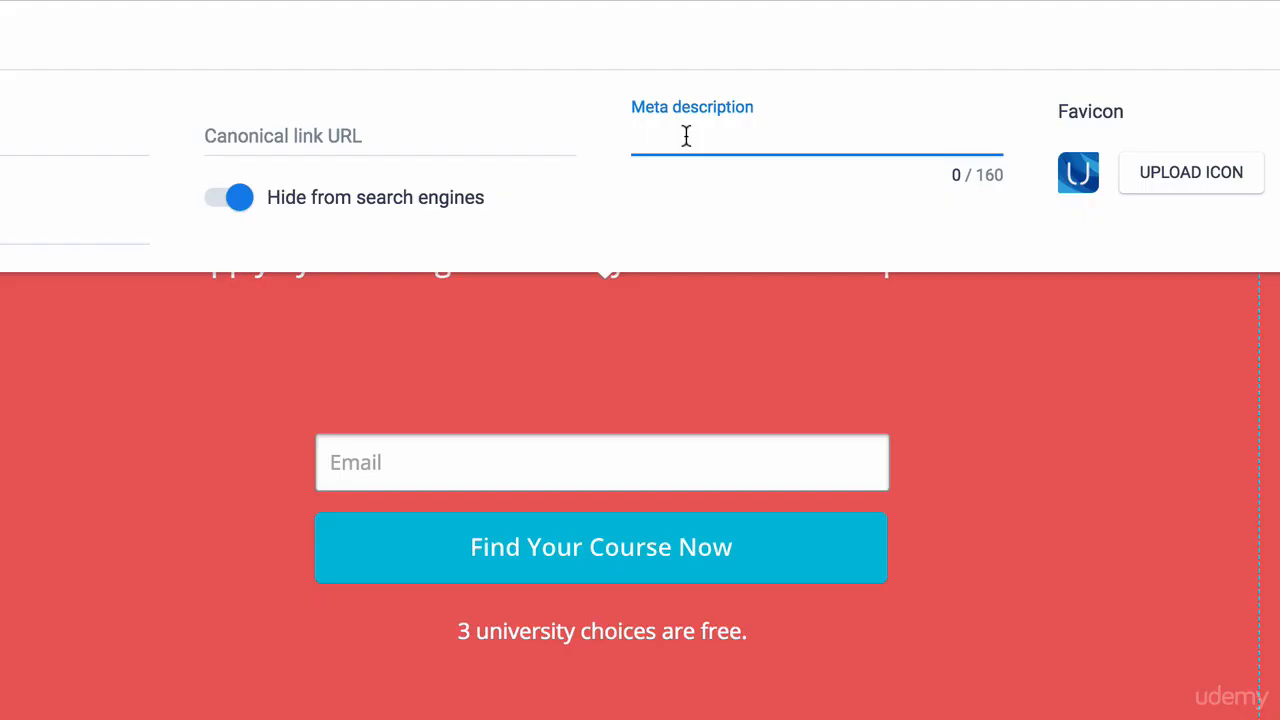
{"action": "type", "text": "Apply to any university in the UK. Choose from 378 universities and 35,536 courses."}
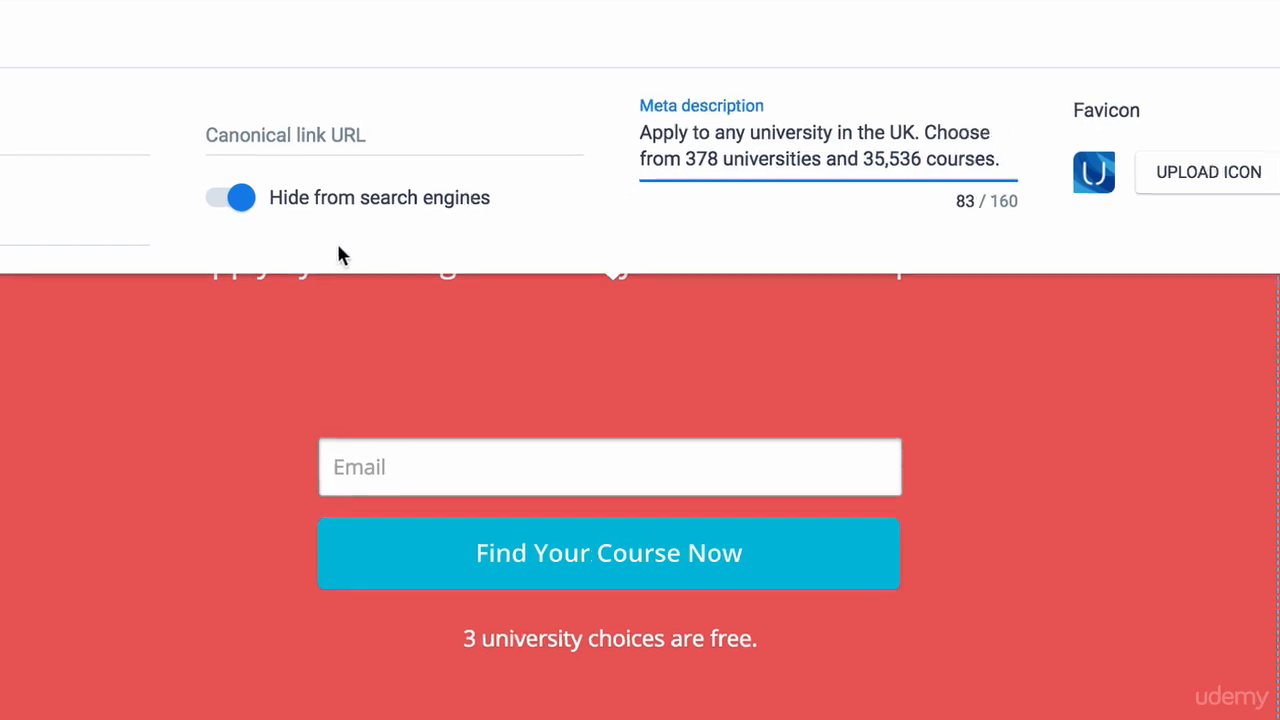
{"action": "left_click", "coordinate": [277, 230]}
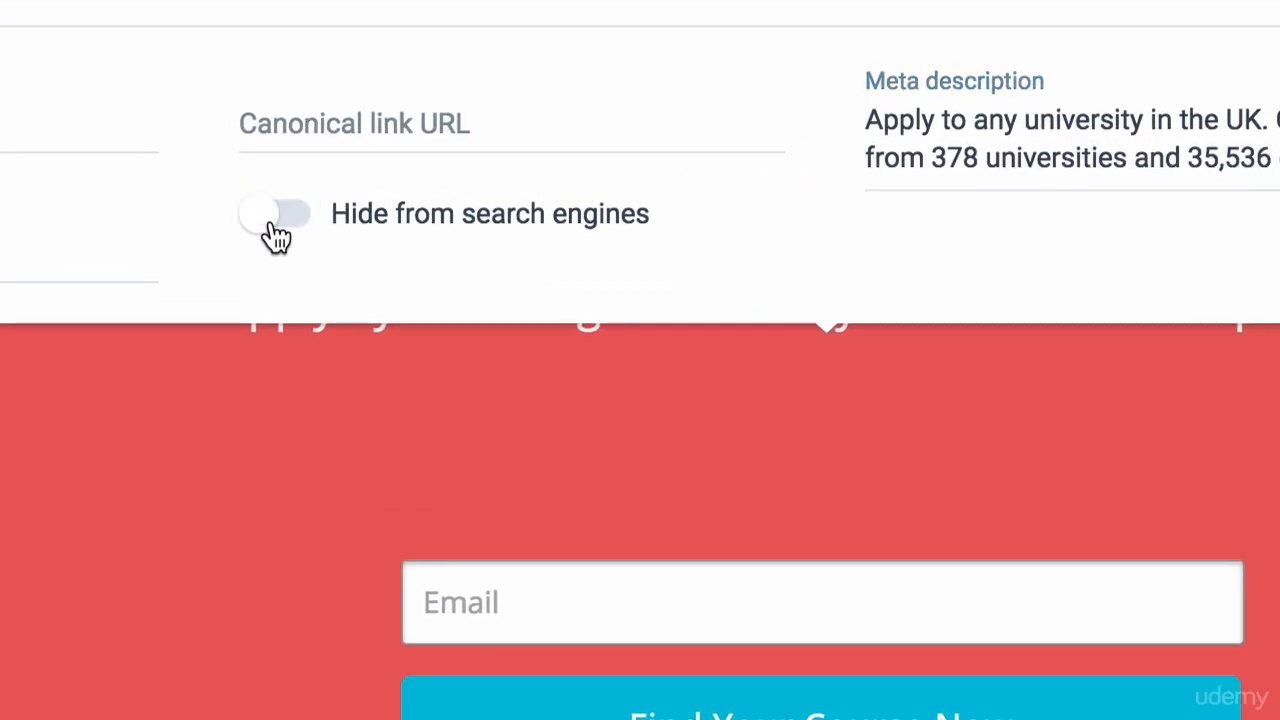
{"action": "left_click", "coordinate": [277, 230]}
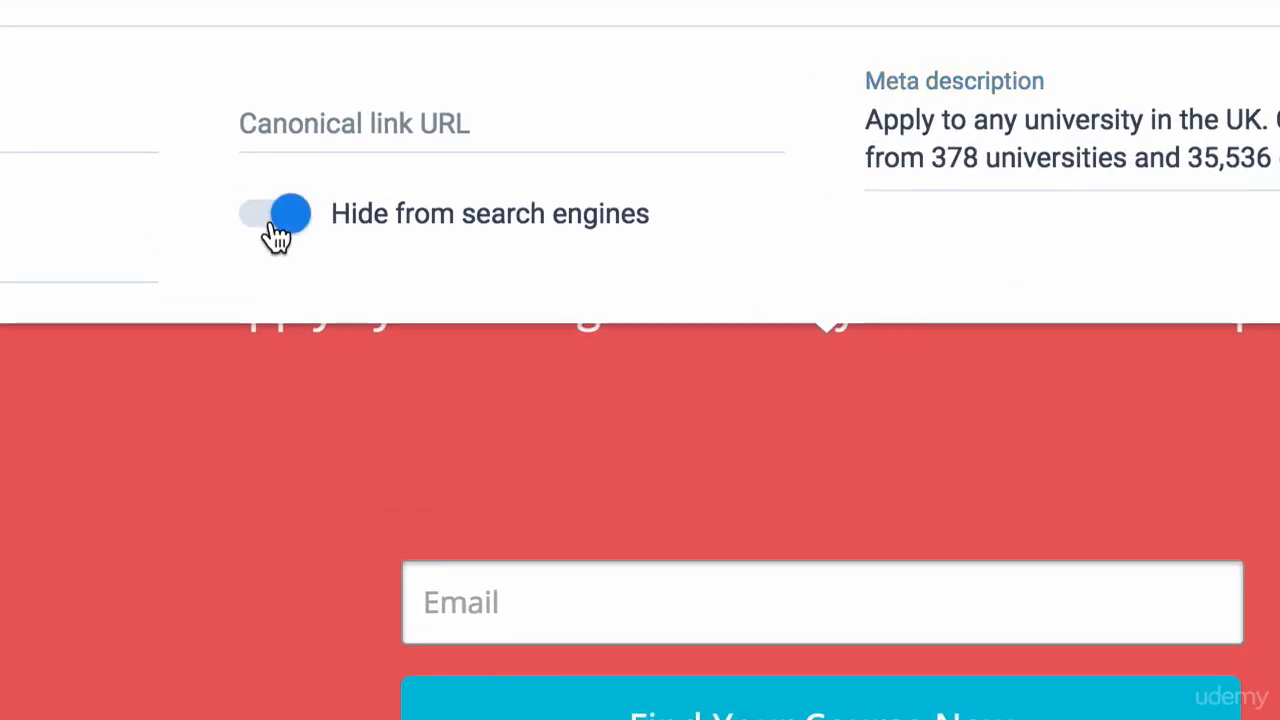
{"action": "left_click", "coordinate": [420, 113]}
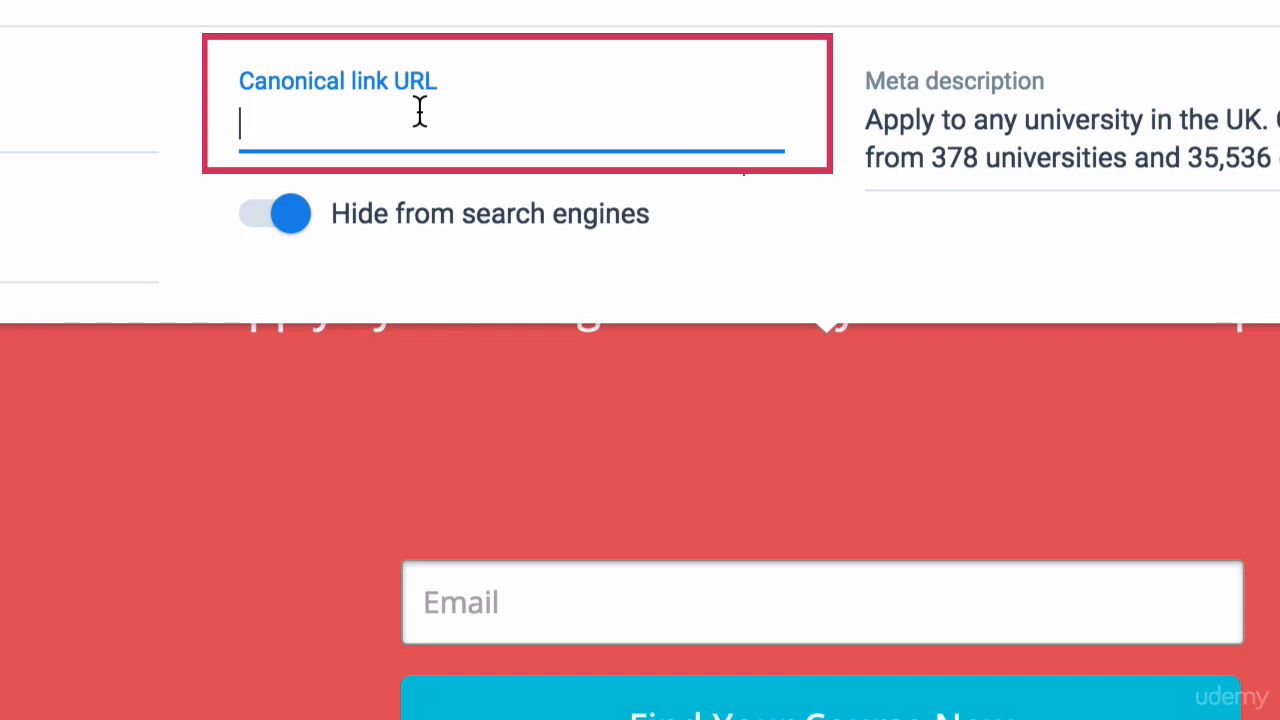
{"action": "left_click", "coordinate": [373, 260]}
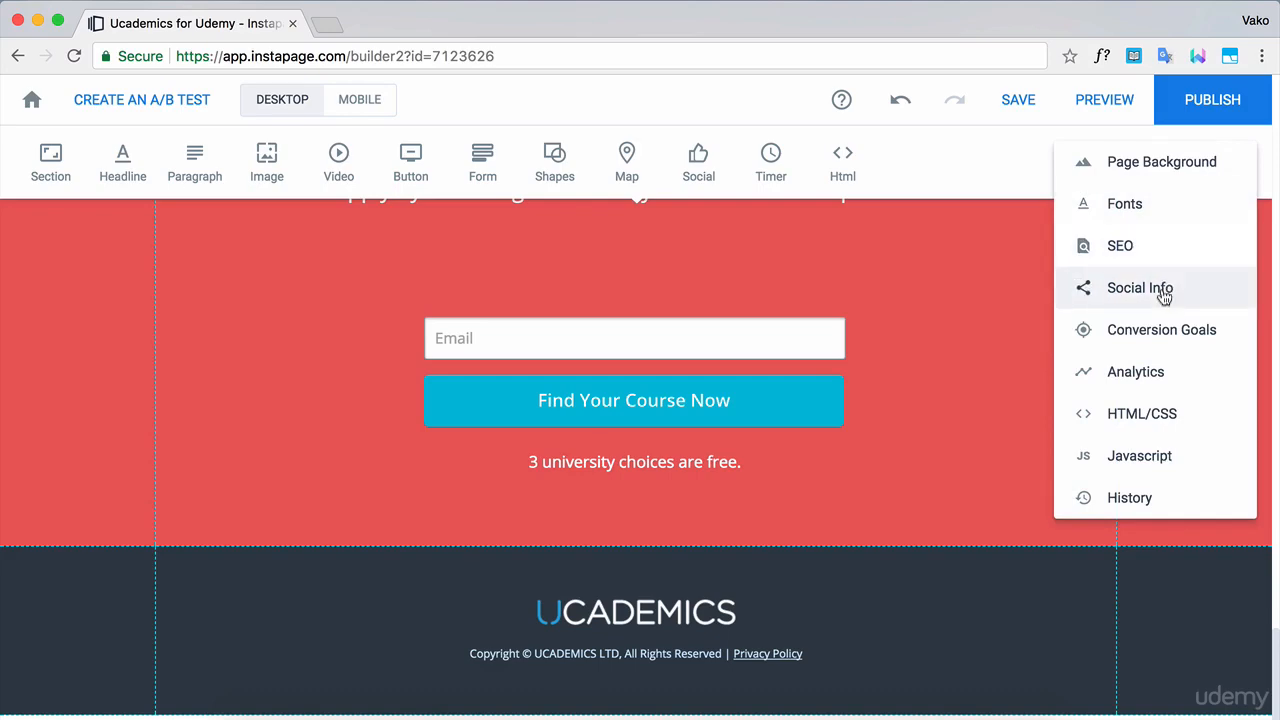
In the page's Social Info settings, choose the domed university building photo as the sharing image
{"action": "left_click", "coordinate": [1163, 297]}
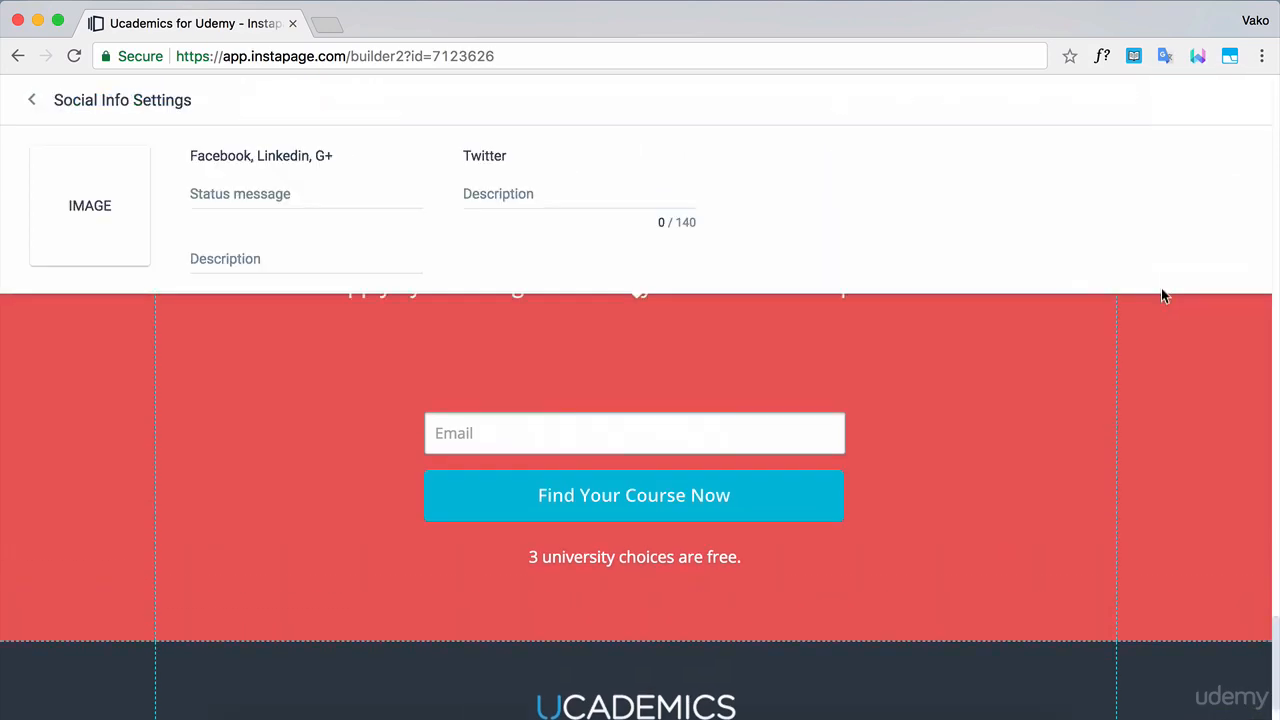
{"action": "left_click", "coordinate": [94, 212]}
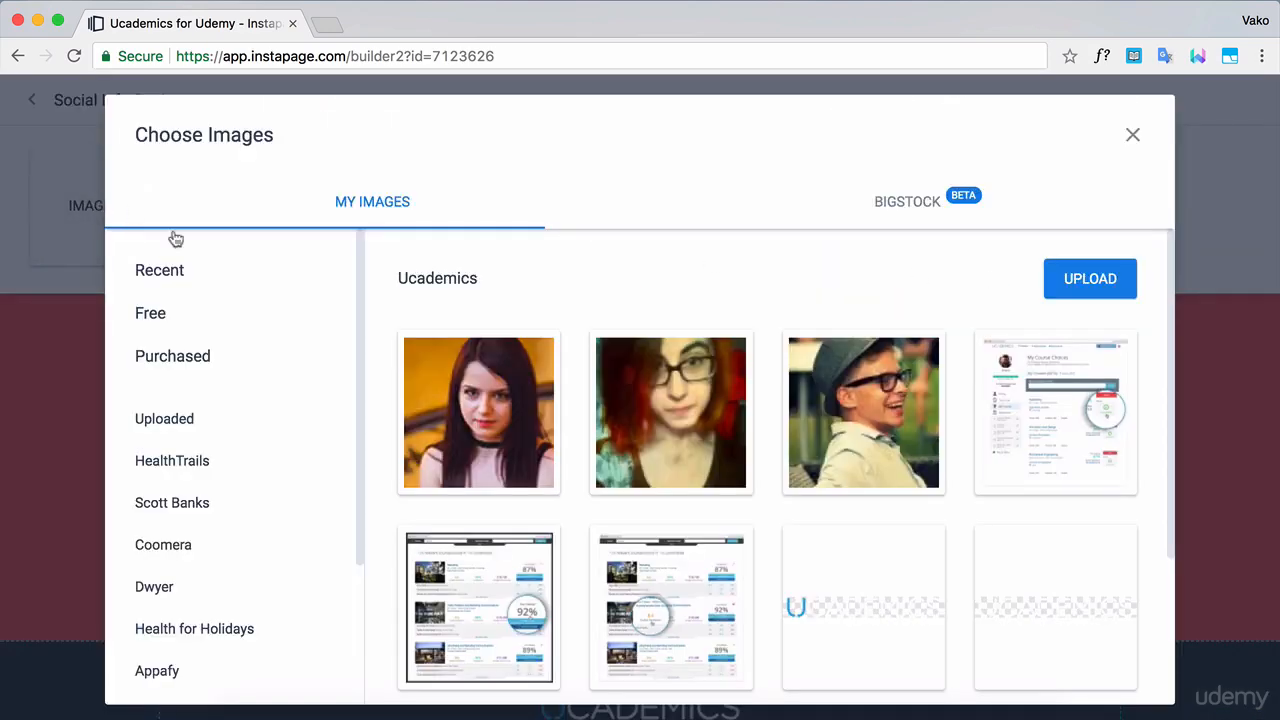
{"action": "scroll", "coordinate": [793, 460], "scroll_direction": "down", "scroll_amount": 3}
{"action": "left_click", "coordinate": [634, 650]}
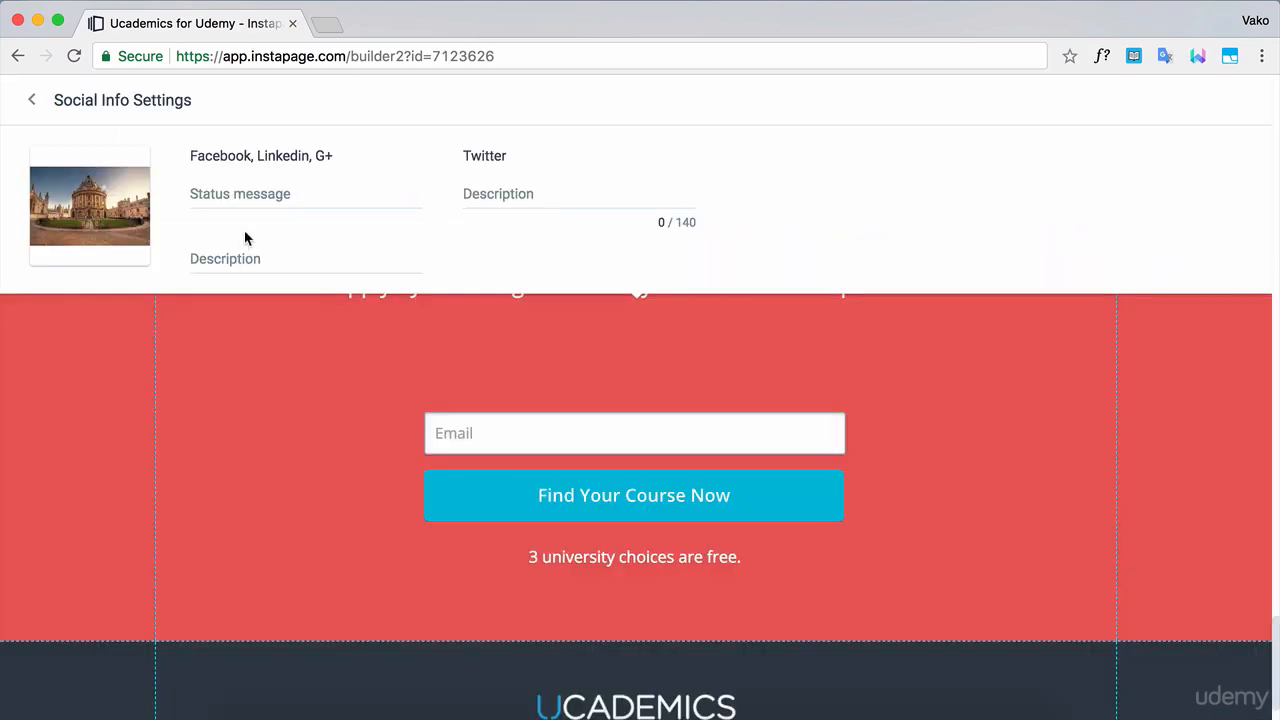
Set the Facebook, Linkedin, G+ status message to "Study In The UK" and description to "Apply to any university in the UK. Choose from 378 universities and 35,536 courses."
{"action": "left_click", "coordinate": [247, 195]}
{"action": "type", "text": "Study In T"}
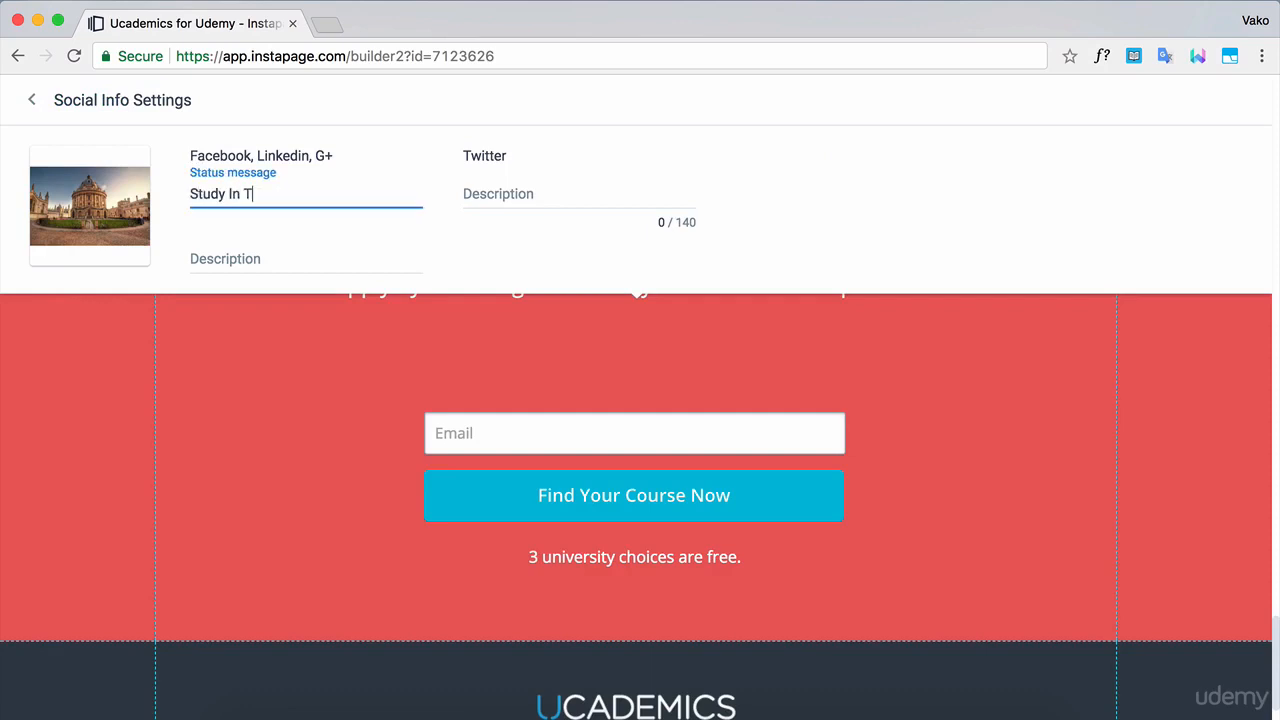
{"action": "type", "text": "he UK"}
{"action": "key", "text": "Tab"}
{"action": "type", "text": "Apply to any university in the UK. Choose from 378 universities and 35,536 courses."}
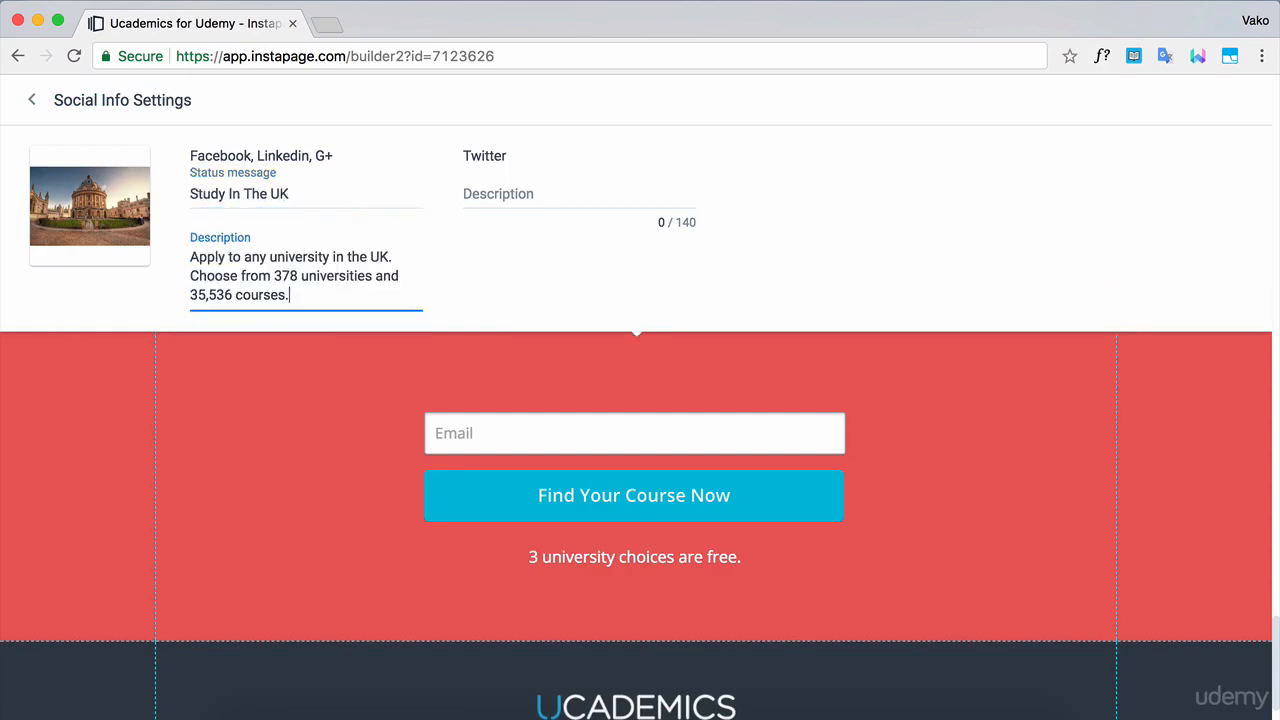
{"action": "left_click", "coordinate": [32, 100]}
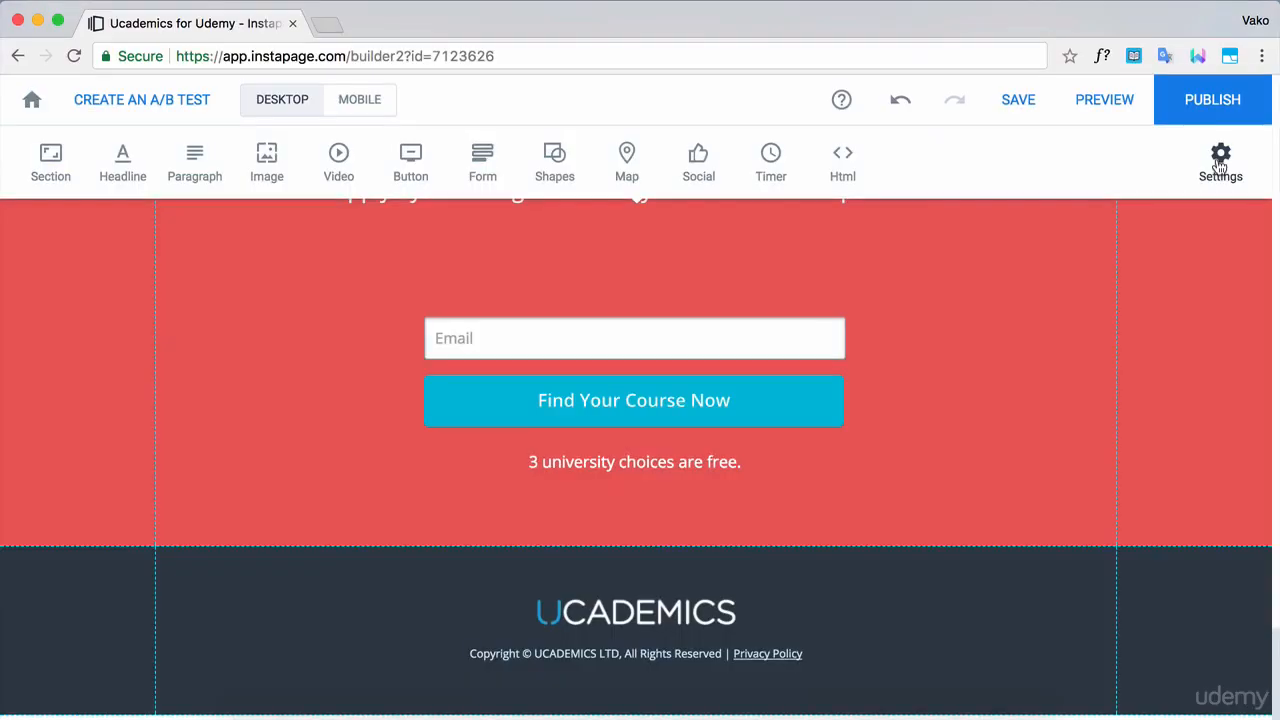
Examine the page's conversion goals, including the internal form submission and link options and the external tracking code
{"action": "left_click", "coordinate": [1221, 160]}
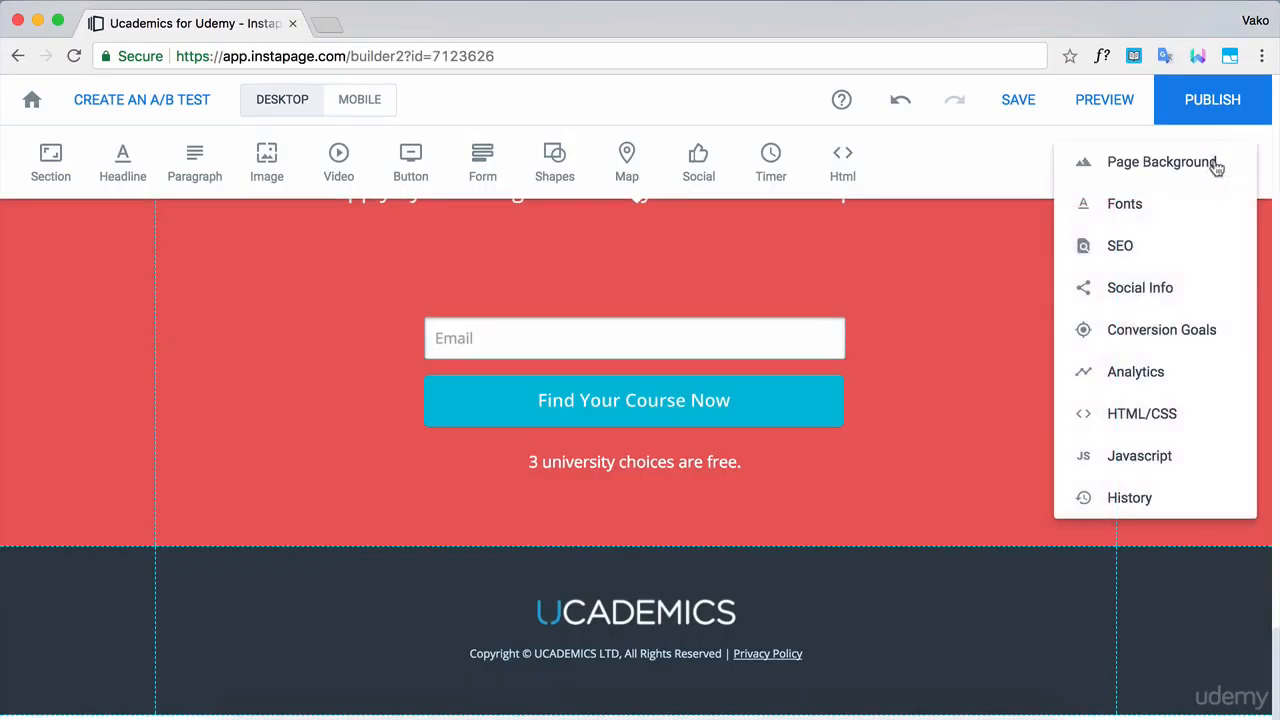
{"action": "left_click", "coordinate": [1170, 333]}
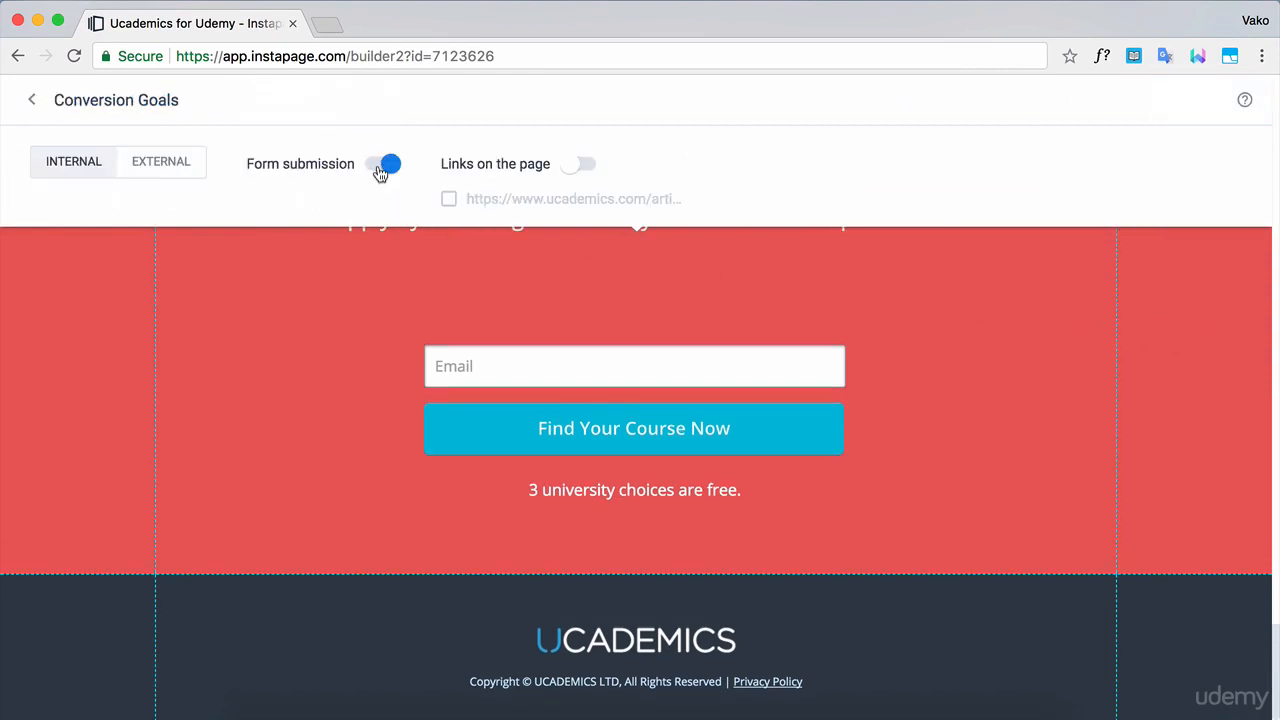
{"action": "left_click", "coordinate": [578, 165]}
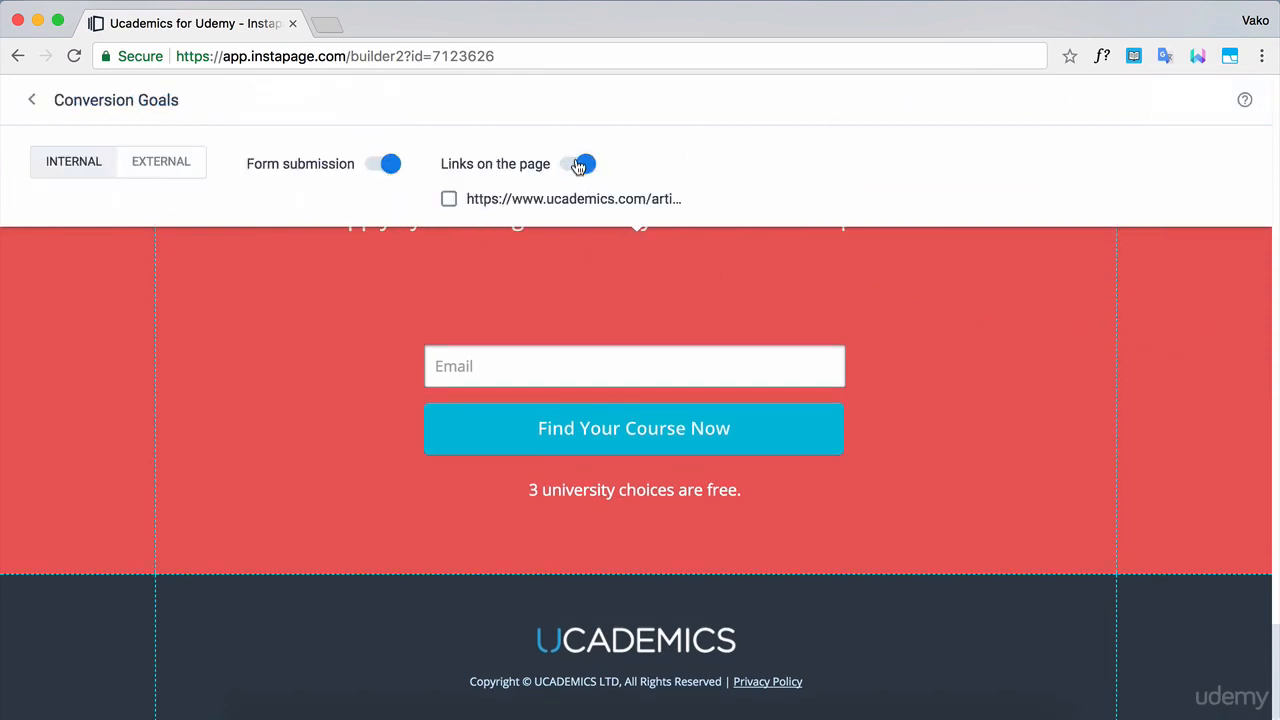
{"action": "left_click", "coordinate": [580, 164]}
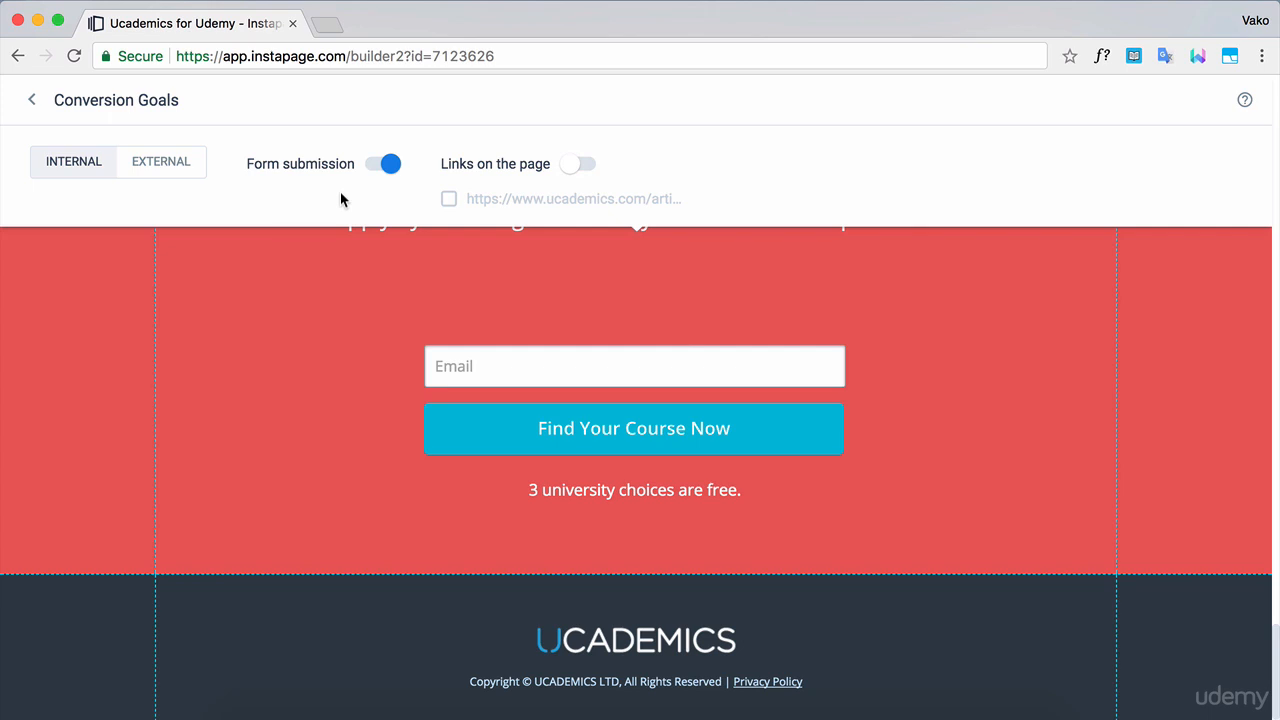
{"action": "left_click", "coordinate": [170, 170]}
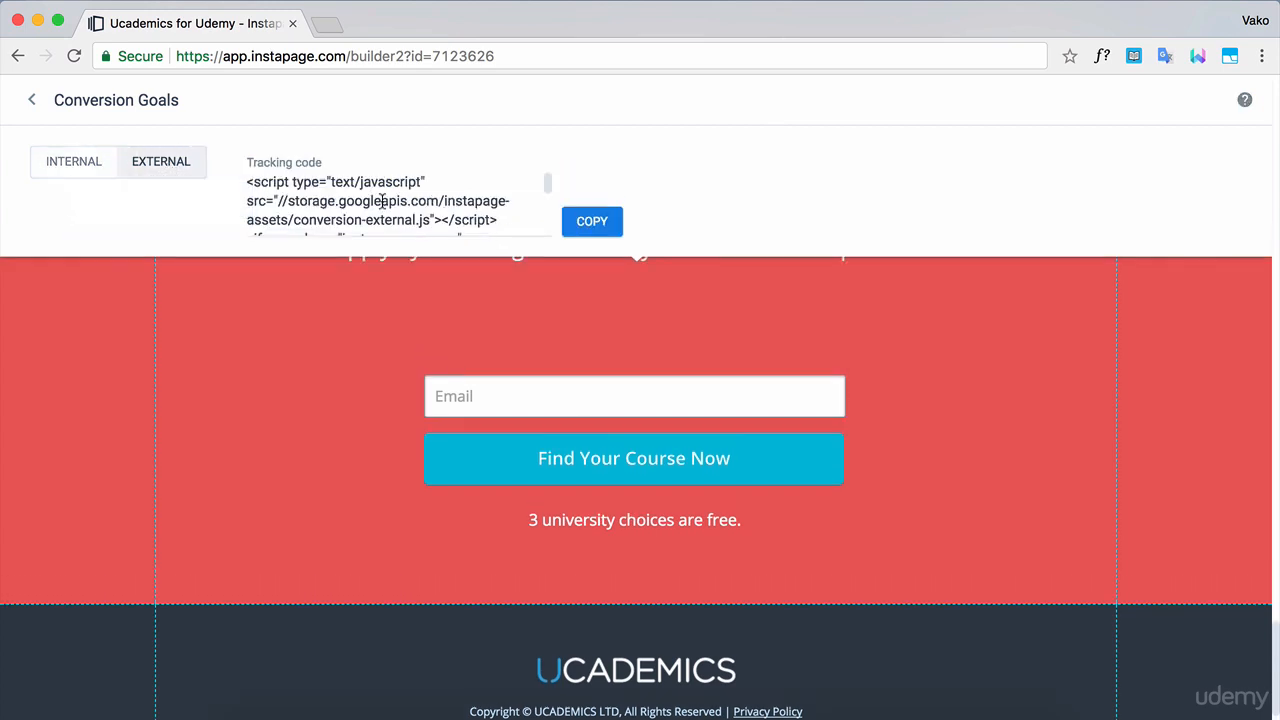
{"action": "scroll", "coordinate": [387, 200], "scroll_direction": "down", "scroll_amount": 5}
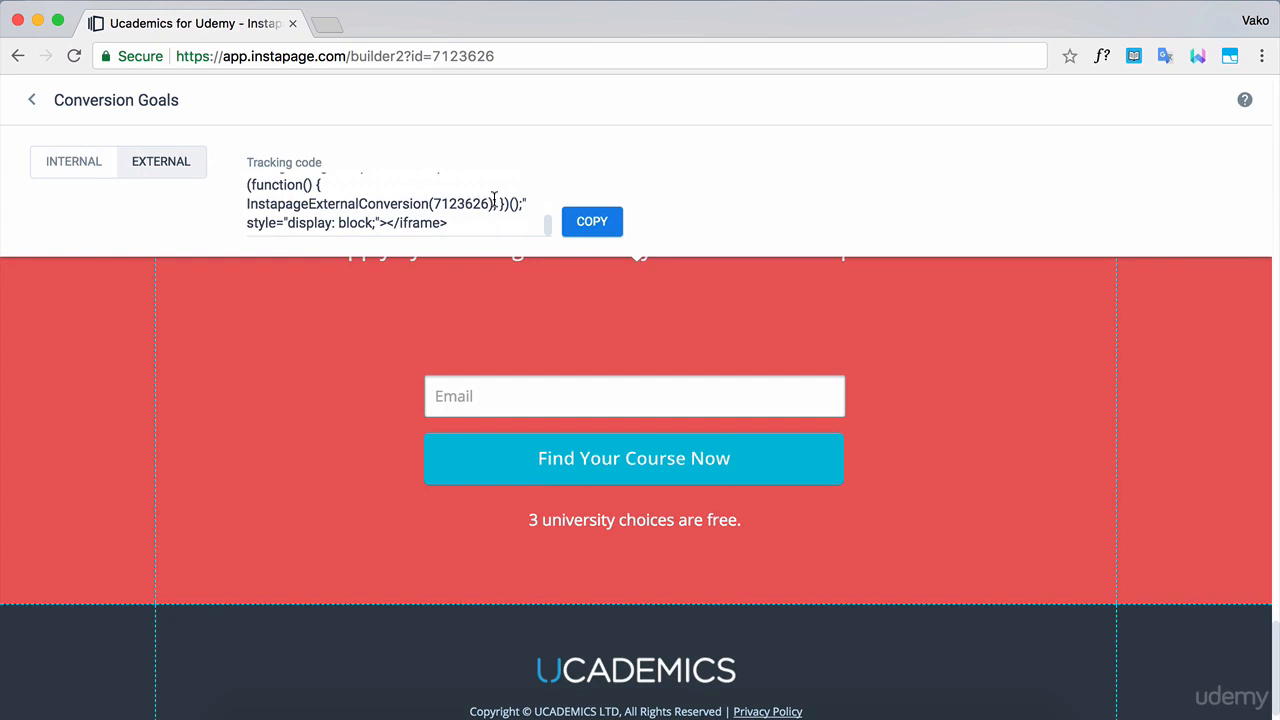
{"action": "left_click", "coordinate": [78, 162]}
{"action": "left_click", "coordinate": [1078, 393]}
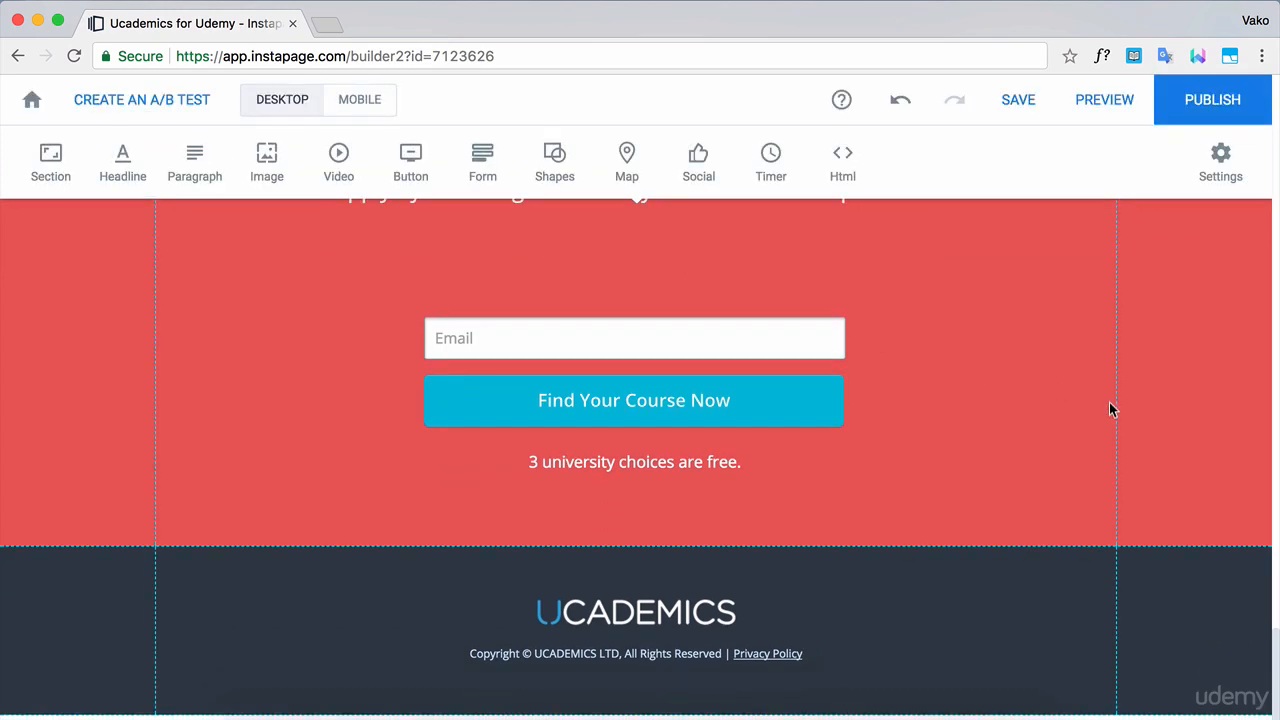
Publish the page as a Demo Page with subdomain name "ucademicsforudemy" on pagedemo.co, without finishing the mobile version
{"action": "scroll", "coordinate": [1111, 406], "scroll_direction": "up", "scroll_amount": 10}
{"action": "scroll", "coordinate": [1118, 408], "scroll_direction": "up", "scroll_amount": 12}
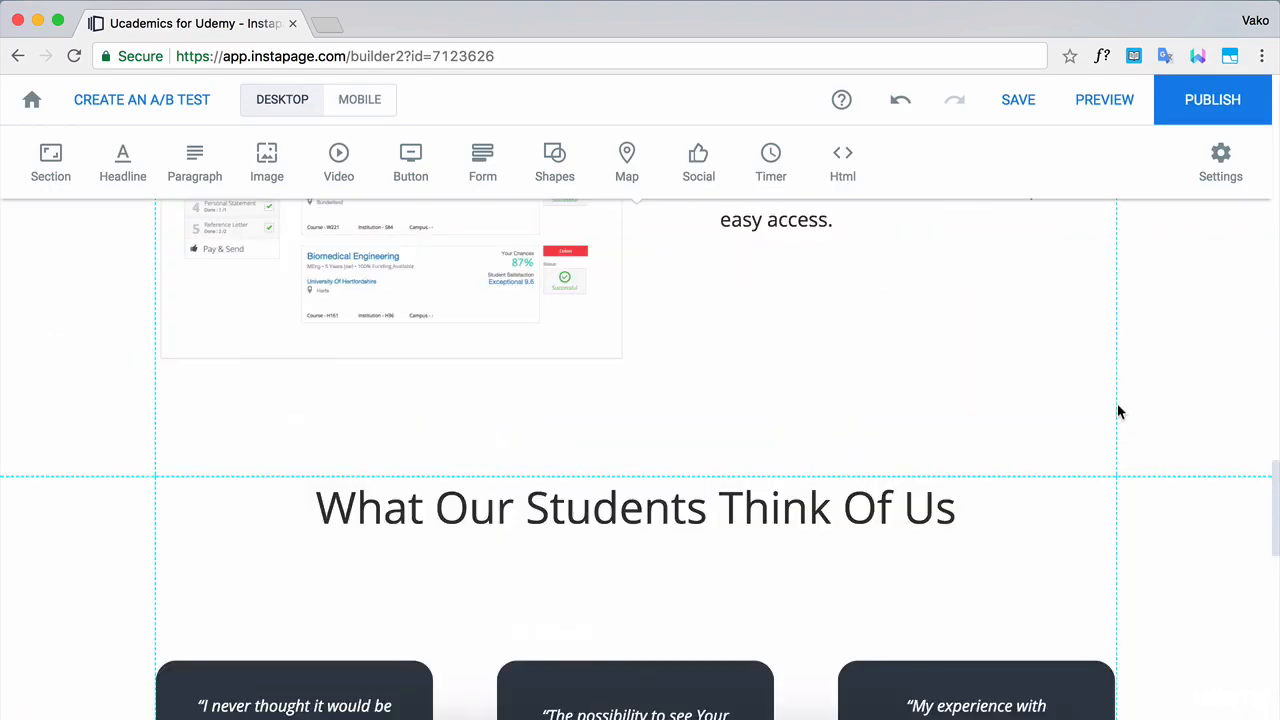
{"action": "scroll", "coordinate": [1127, 411], "scroll_direction": "up", "scroll_amount": 10}
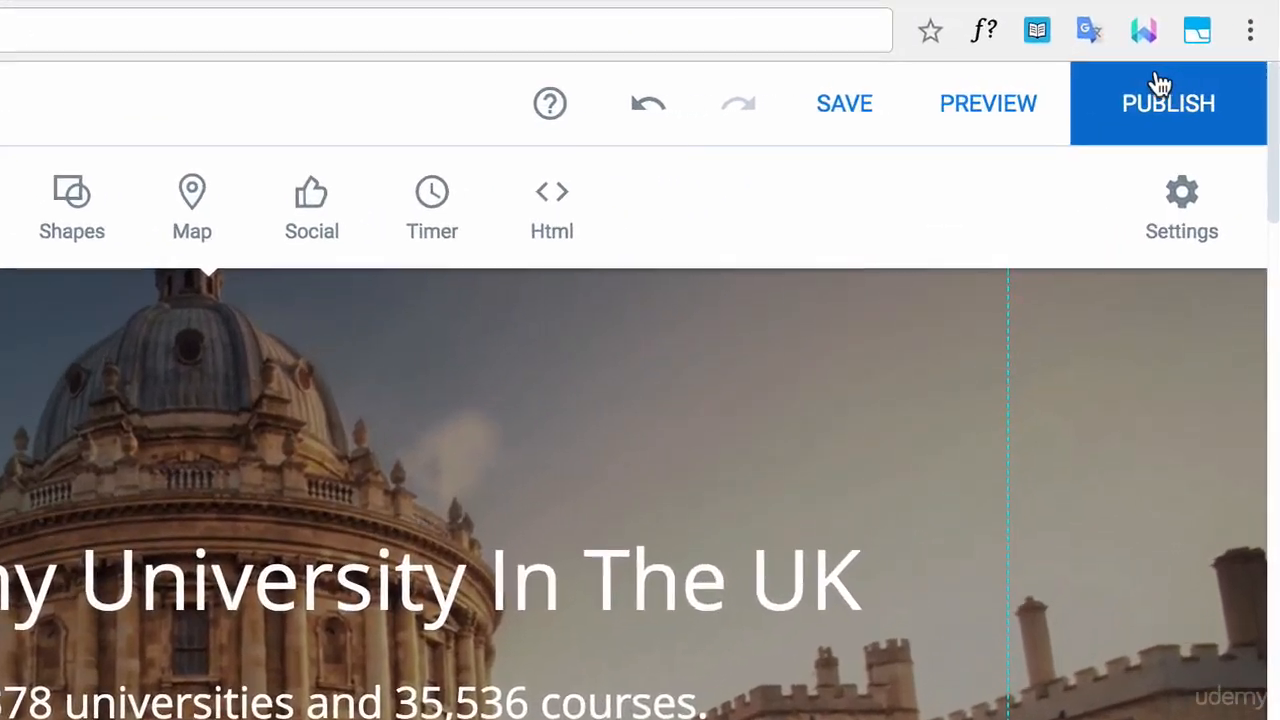
{"action": "left_click", "coordinate": [1162, 90]}
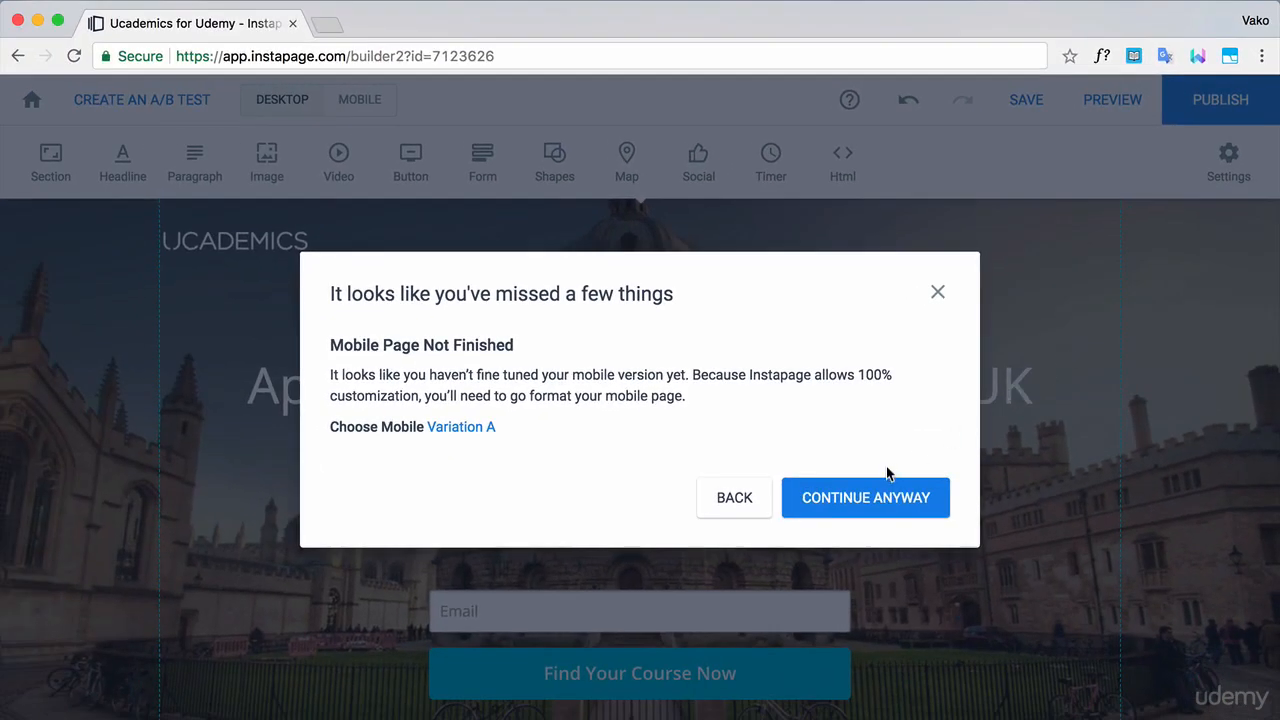
{"action": "left_click", "coordinate": [874, 497]}
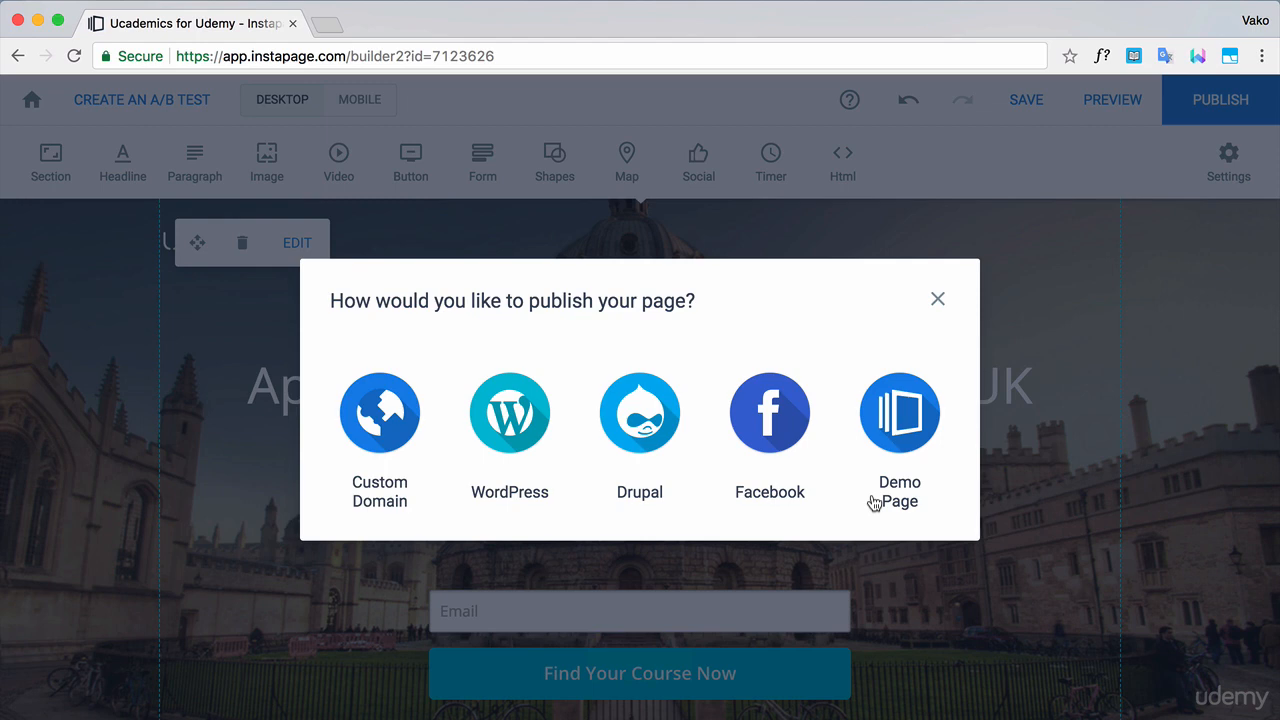
{"action": "left_click", "coordinate": [918, 432]}
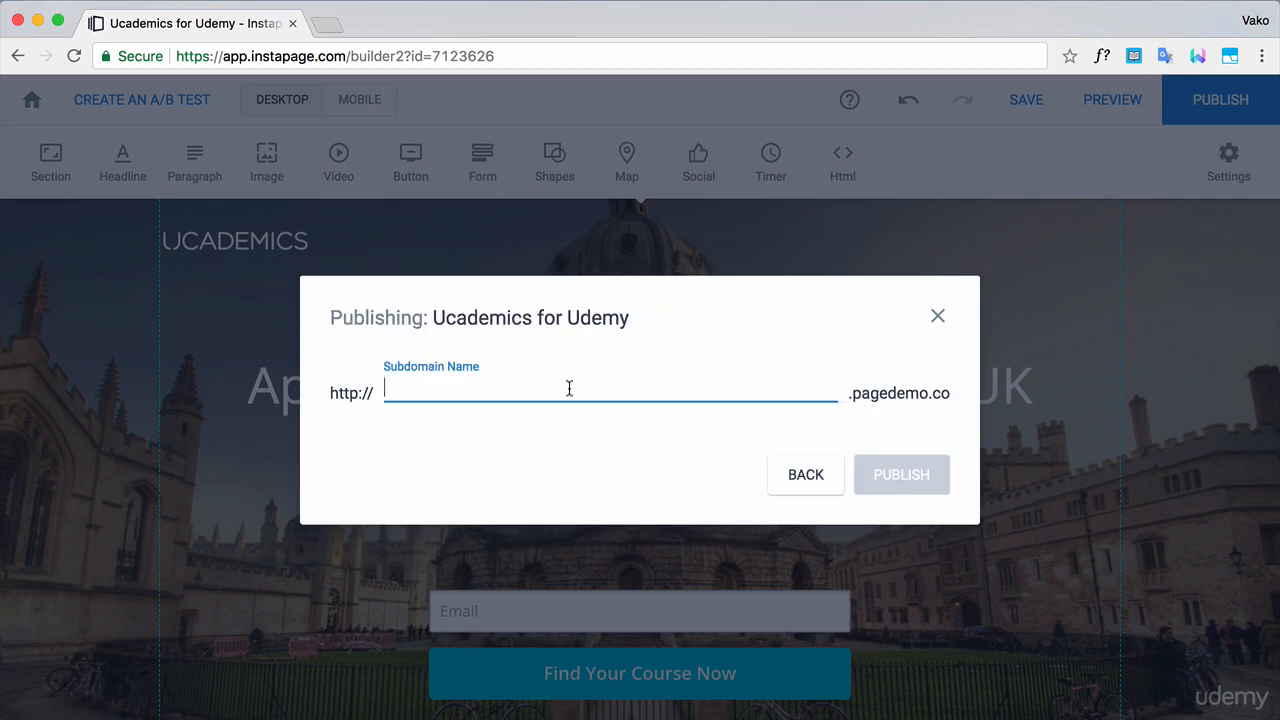
{"action": "type", "text": "ucademicsforudemy"}
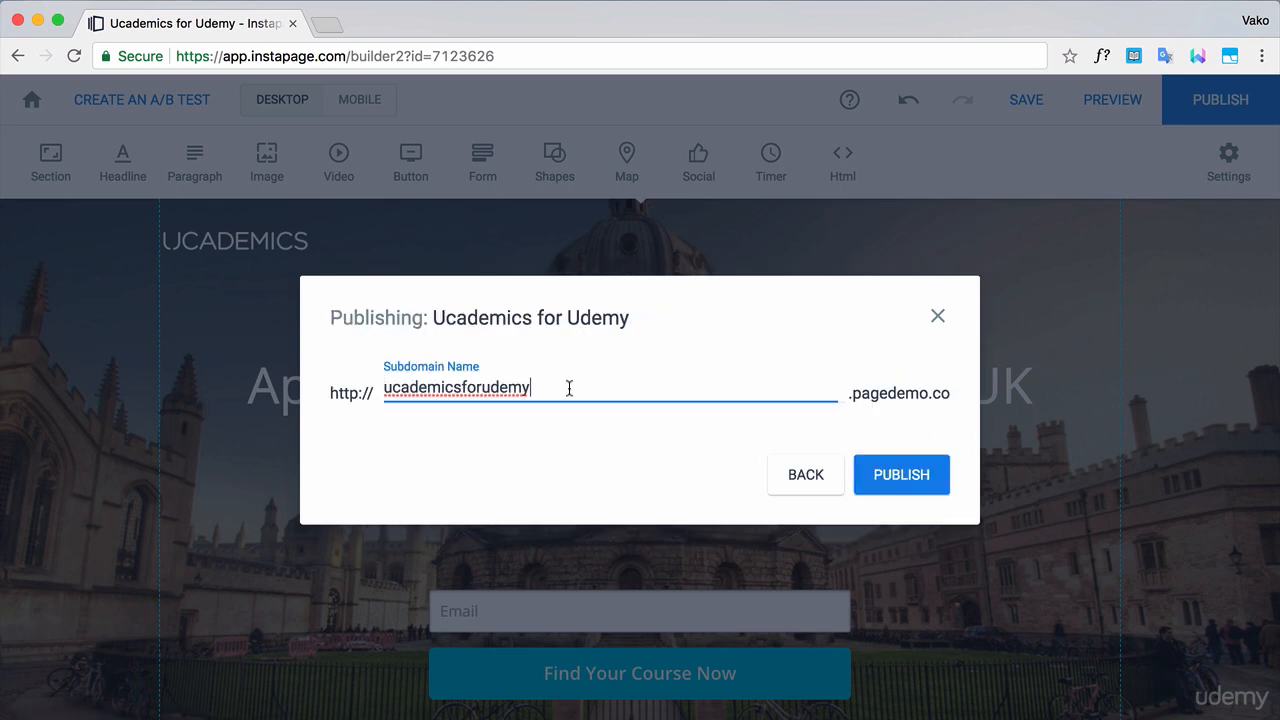
{"action": "left_click", "coordinate": [908, 479]}
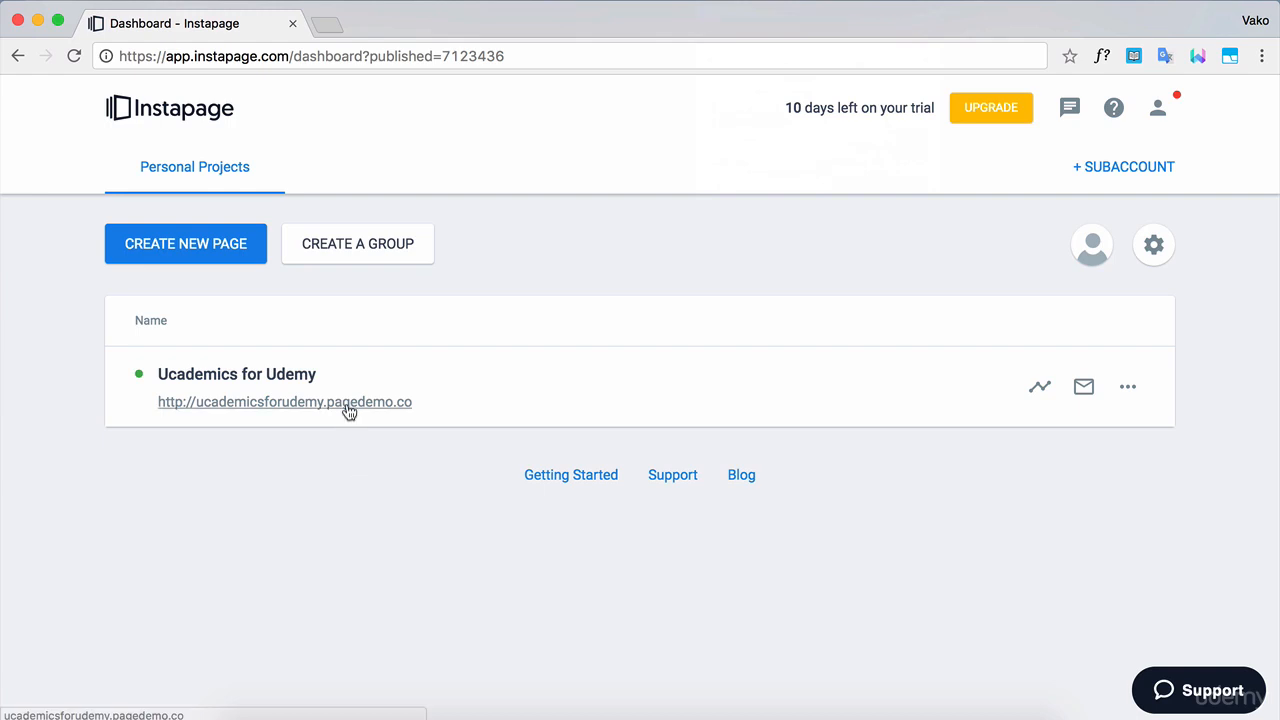
Open the published page ucademicsforudemy.pagedemo.co and review its sections from the hero area to the "Apply For Free" section
{"action": "left_click", "coordinate": [348, 410]}
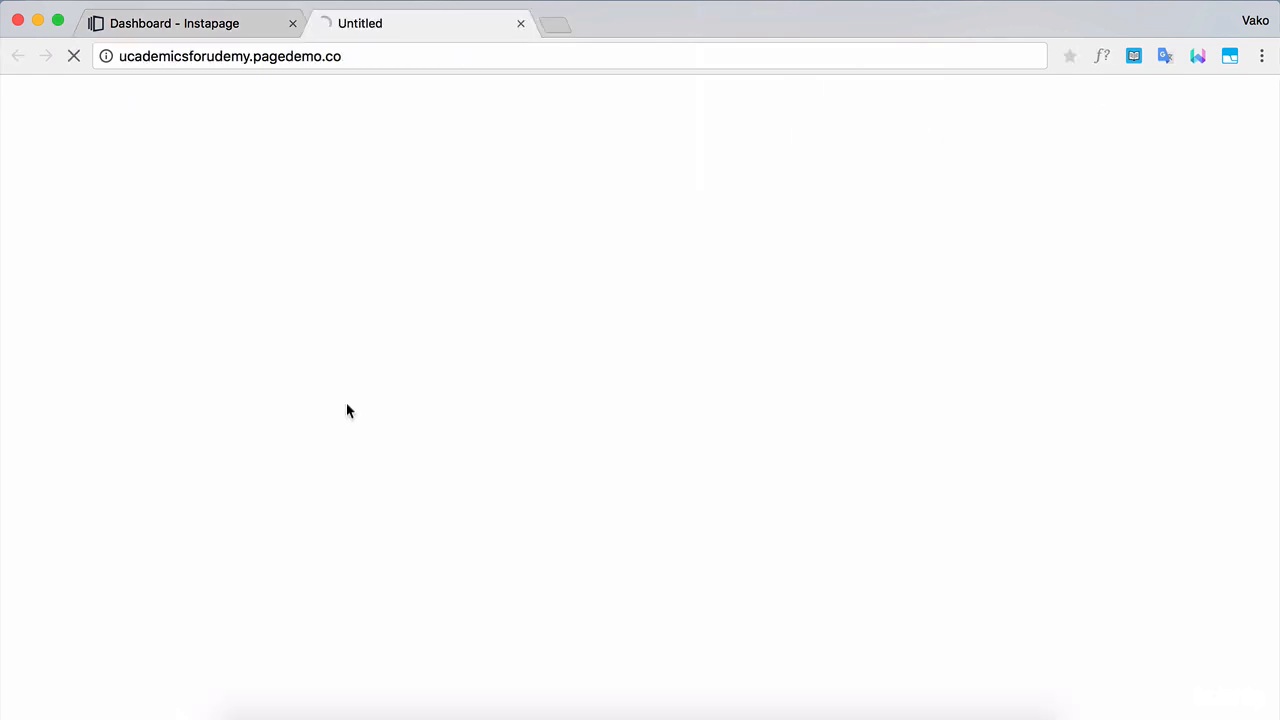
{"action": "scroll", "coordinate": [1133, 205], "scroll_direction": "down", "scroll_amount": 1}
{"action": "scroll", "coordinate": [1131, 199], "scroll_direction": "down", "scroll_amount": 5}
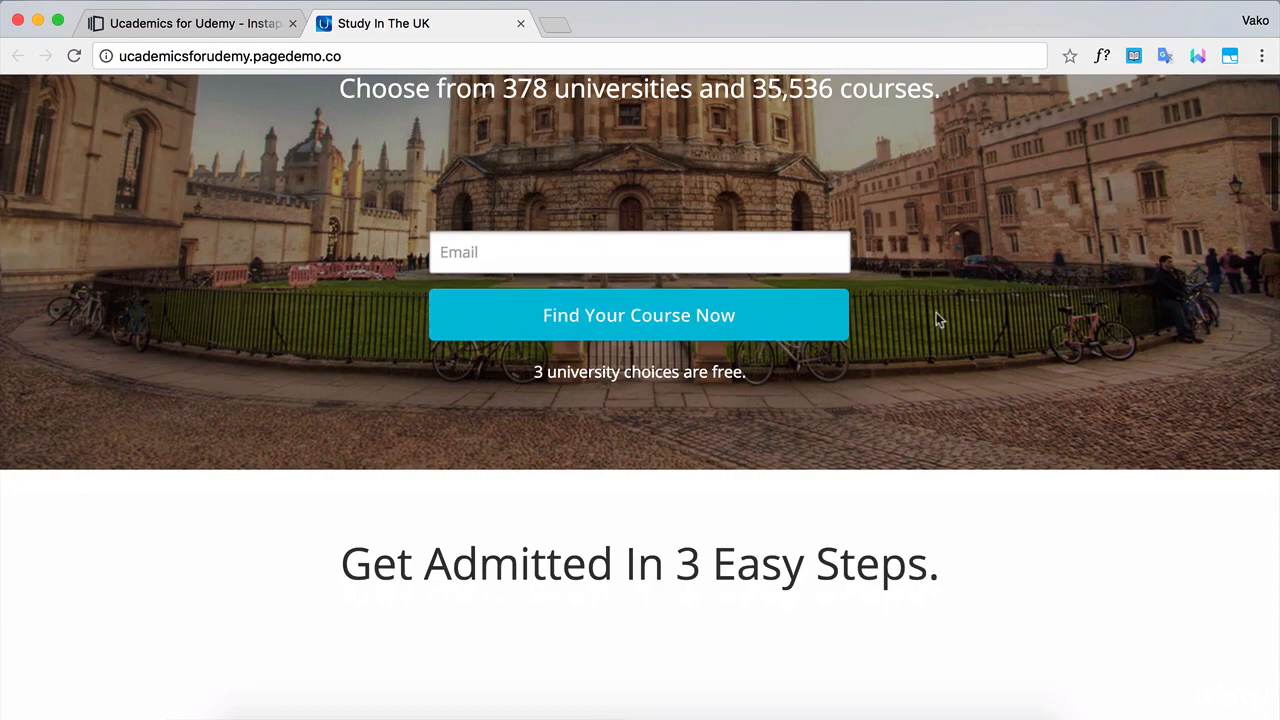
{"action": "scroll", "coordinate": [1006, 318], "scroll_direction": "down", "scroll_amount": 3}
{"action": "scroll", "coordinate": [1007, 317], "scroll_direction": "down", "scroll_amount": 20}
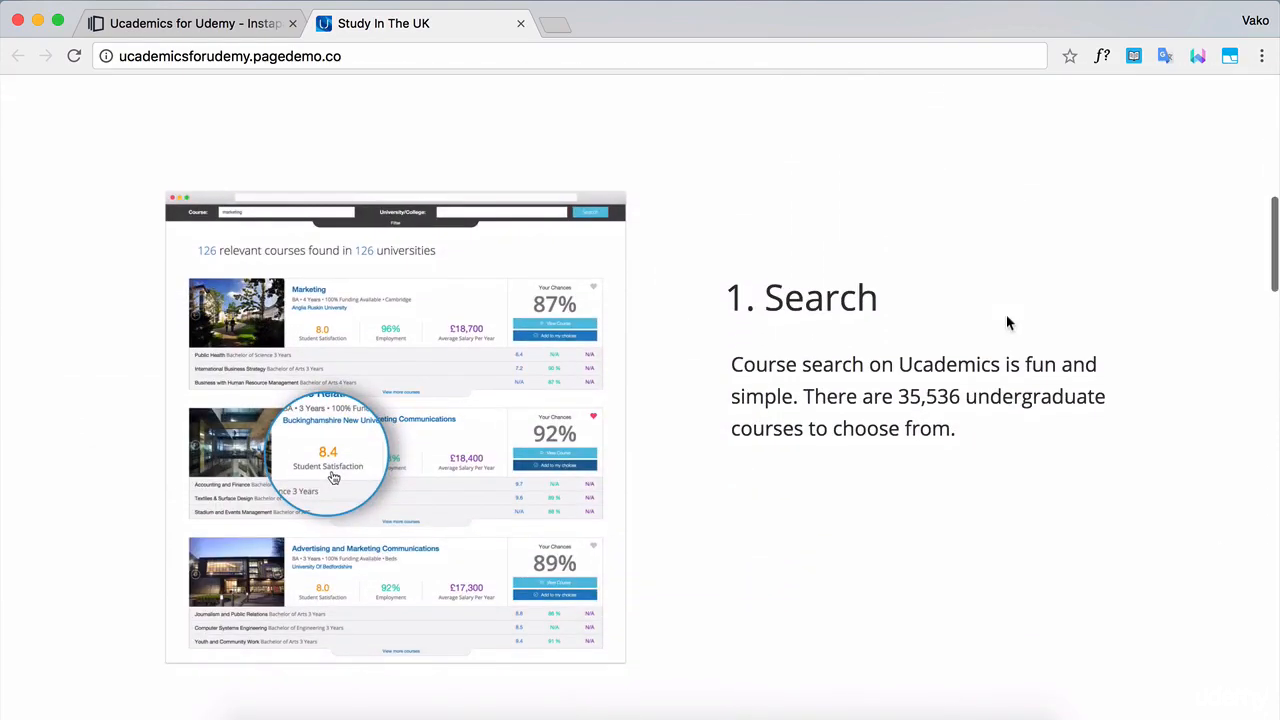
{"action": "scroll", "coordinate": [1006, 322], "scroll_direction": "down", "scroll_amount": 19}
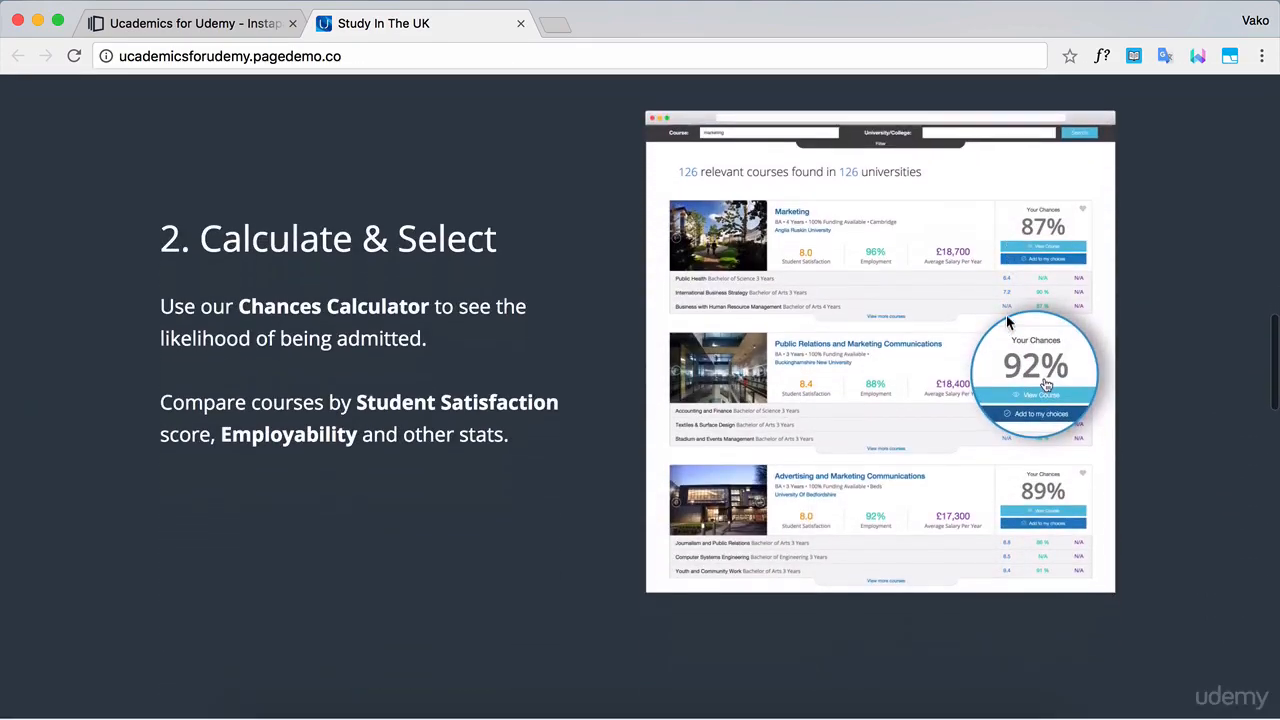
{"action": "scroll", "coordinate": [1006, 322], "scroll_direction": "down", "scroll_amount": 14}
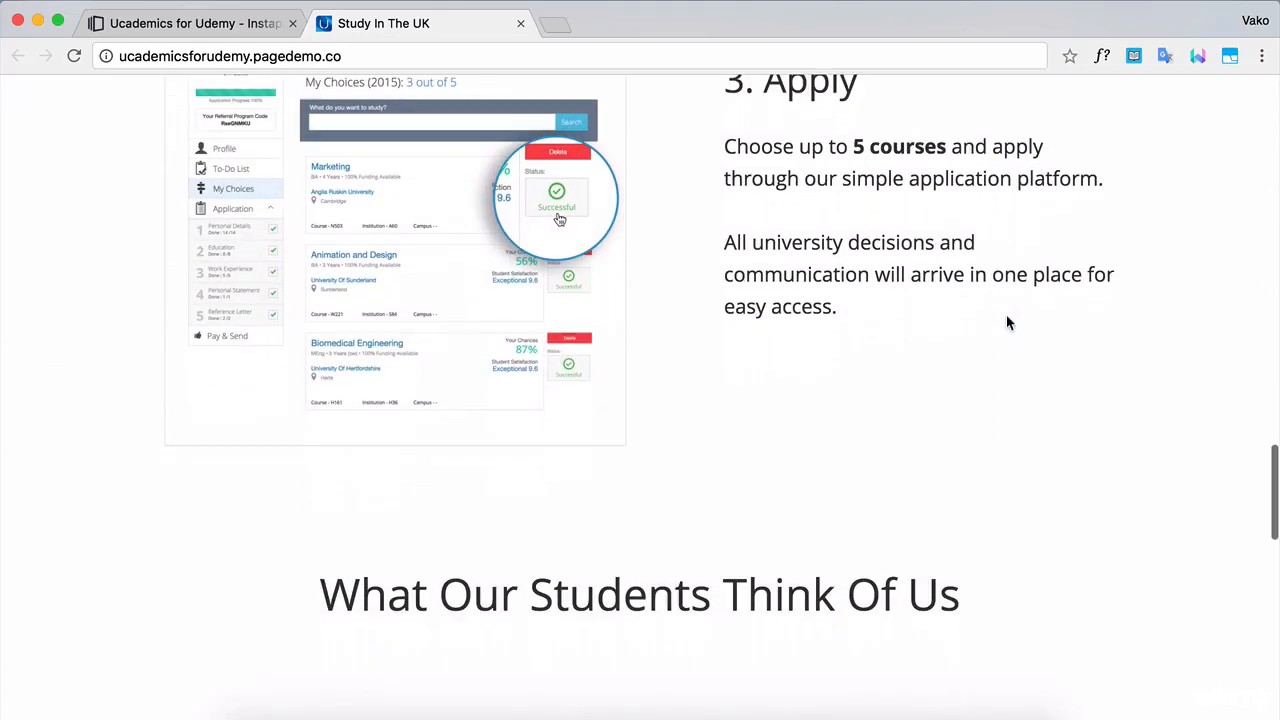
{"action": "scroll", "coordinate": [1006, 322], "scroll_direction": "down", "scroll_amount": 17}
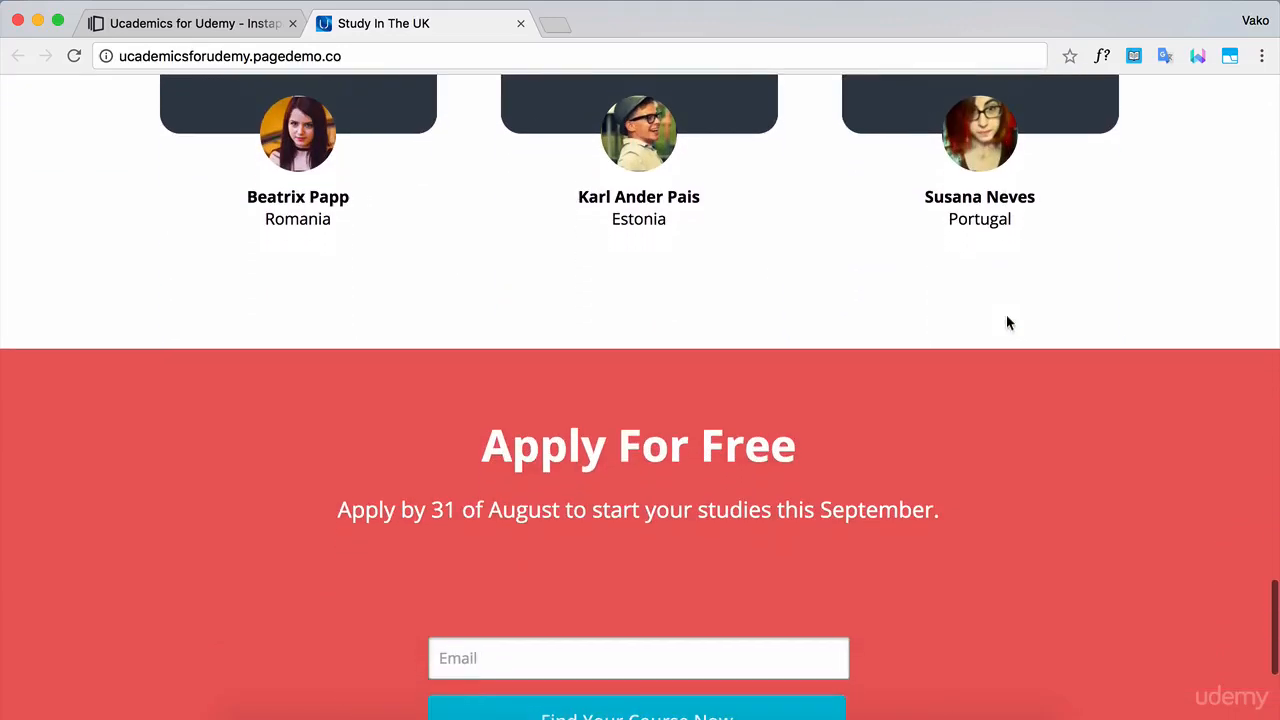